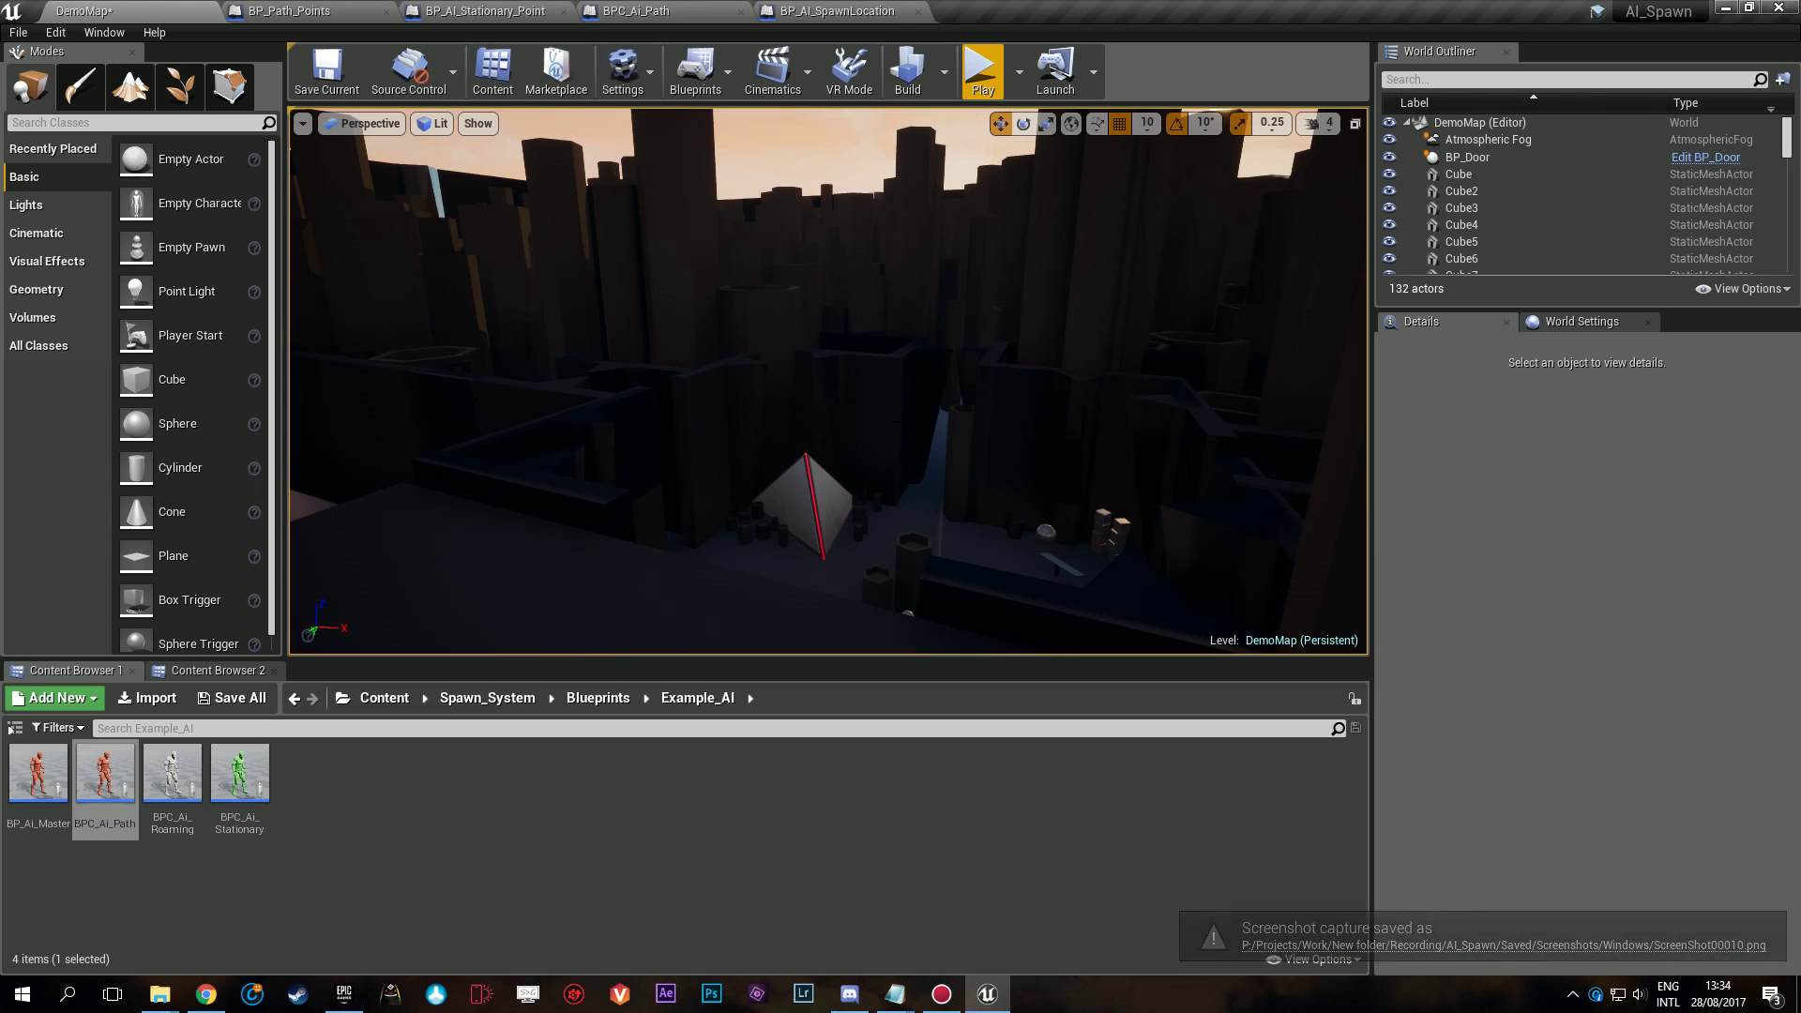
# Place a BP_AI_Spawn_Manager from the Spawn_System blueprints folder on the floor near the white pyramid, rotated about 70° around Z.
pyautogui.moveTo(904, 422)
pyautogui.mouseDown(button='right')
pyautogui.moveTo(888, 406)
pyautogui.moveTo(924, 534)
pyautogui.moveTo(905, 422)
pyautogui.mouseUp(button='right')
pyautogui.press('e')
pyautogui.moveTo(828, 361); pyautogui.dragTo(769, 535, button='right')
pyautogui.press('w')
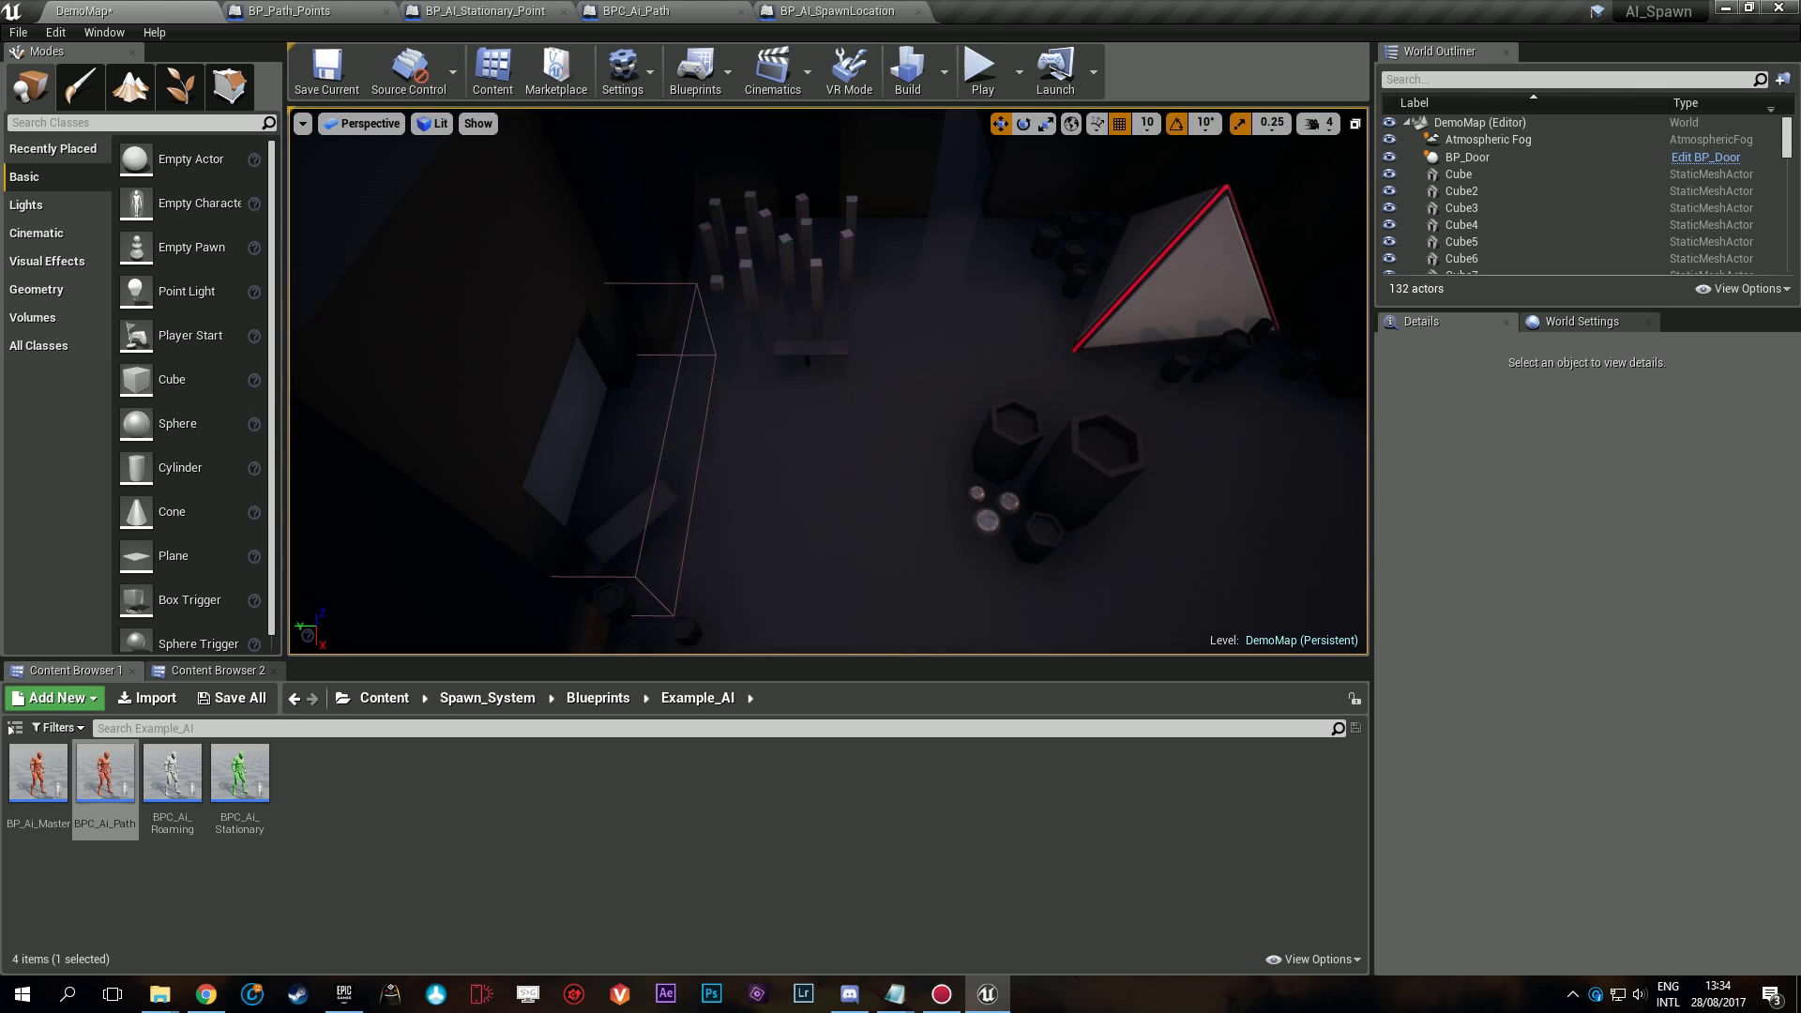
pyautogui.moveTo(829, 381); pyautogui.dragTo(975, 338, button='right')
pyautogui.click(398, 699)
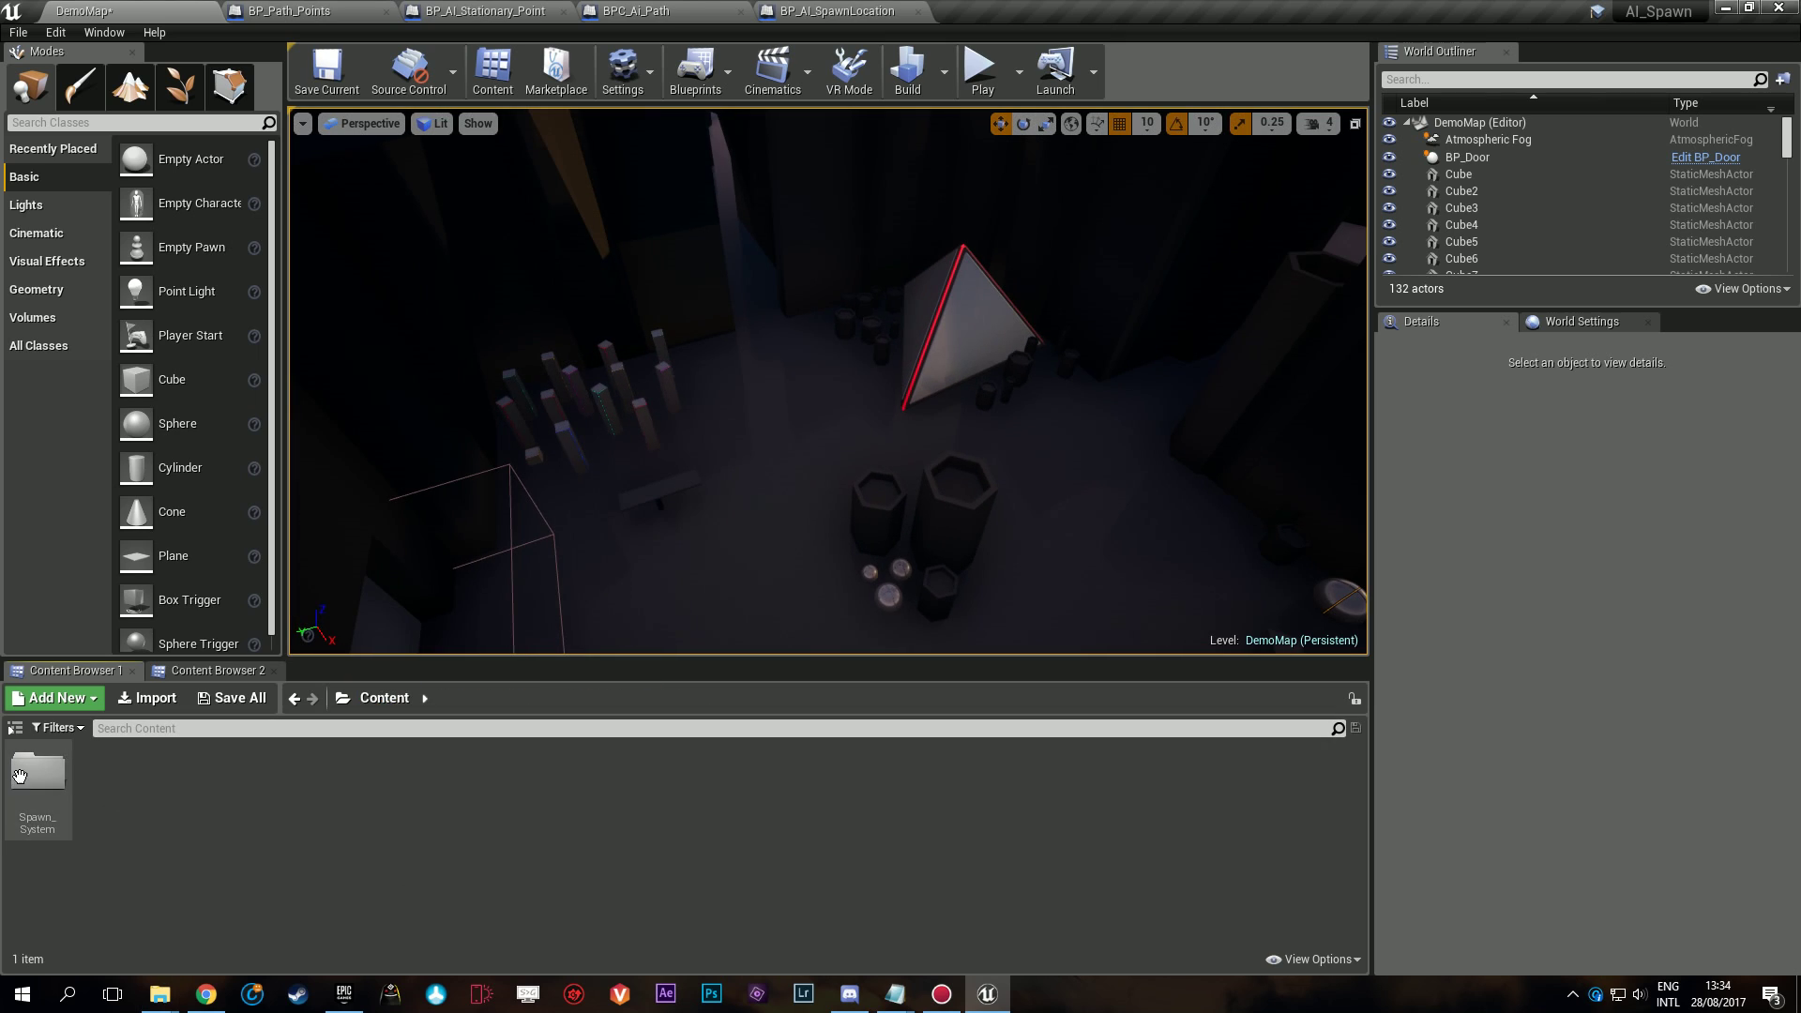
pyautogui.doubleClick(38, 771)
pyautogui.doubleClick(37, 771)
pyautogui.doubleClick(193, 793)
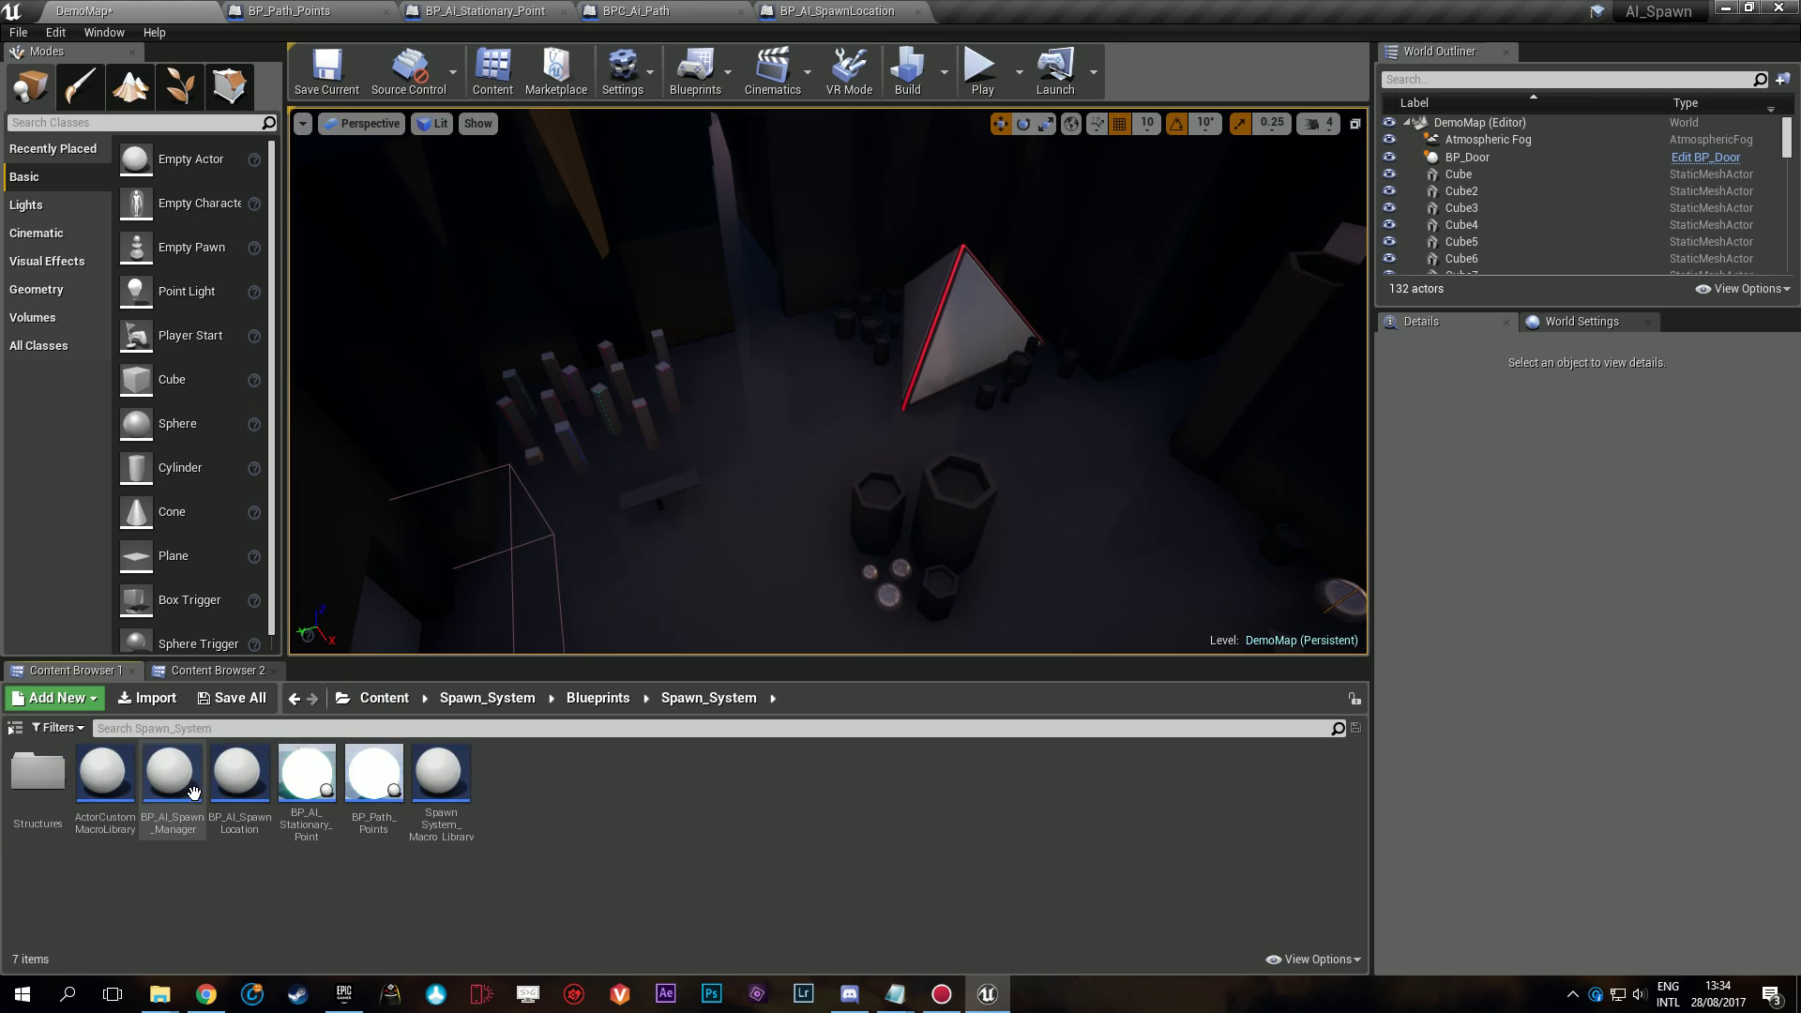
pyautogui.moveTo(169, 773); pyautogui.dragTo(914, 557)
pyautogui.press('e')
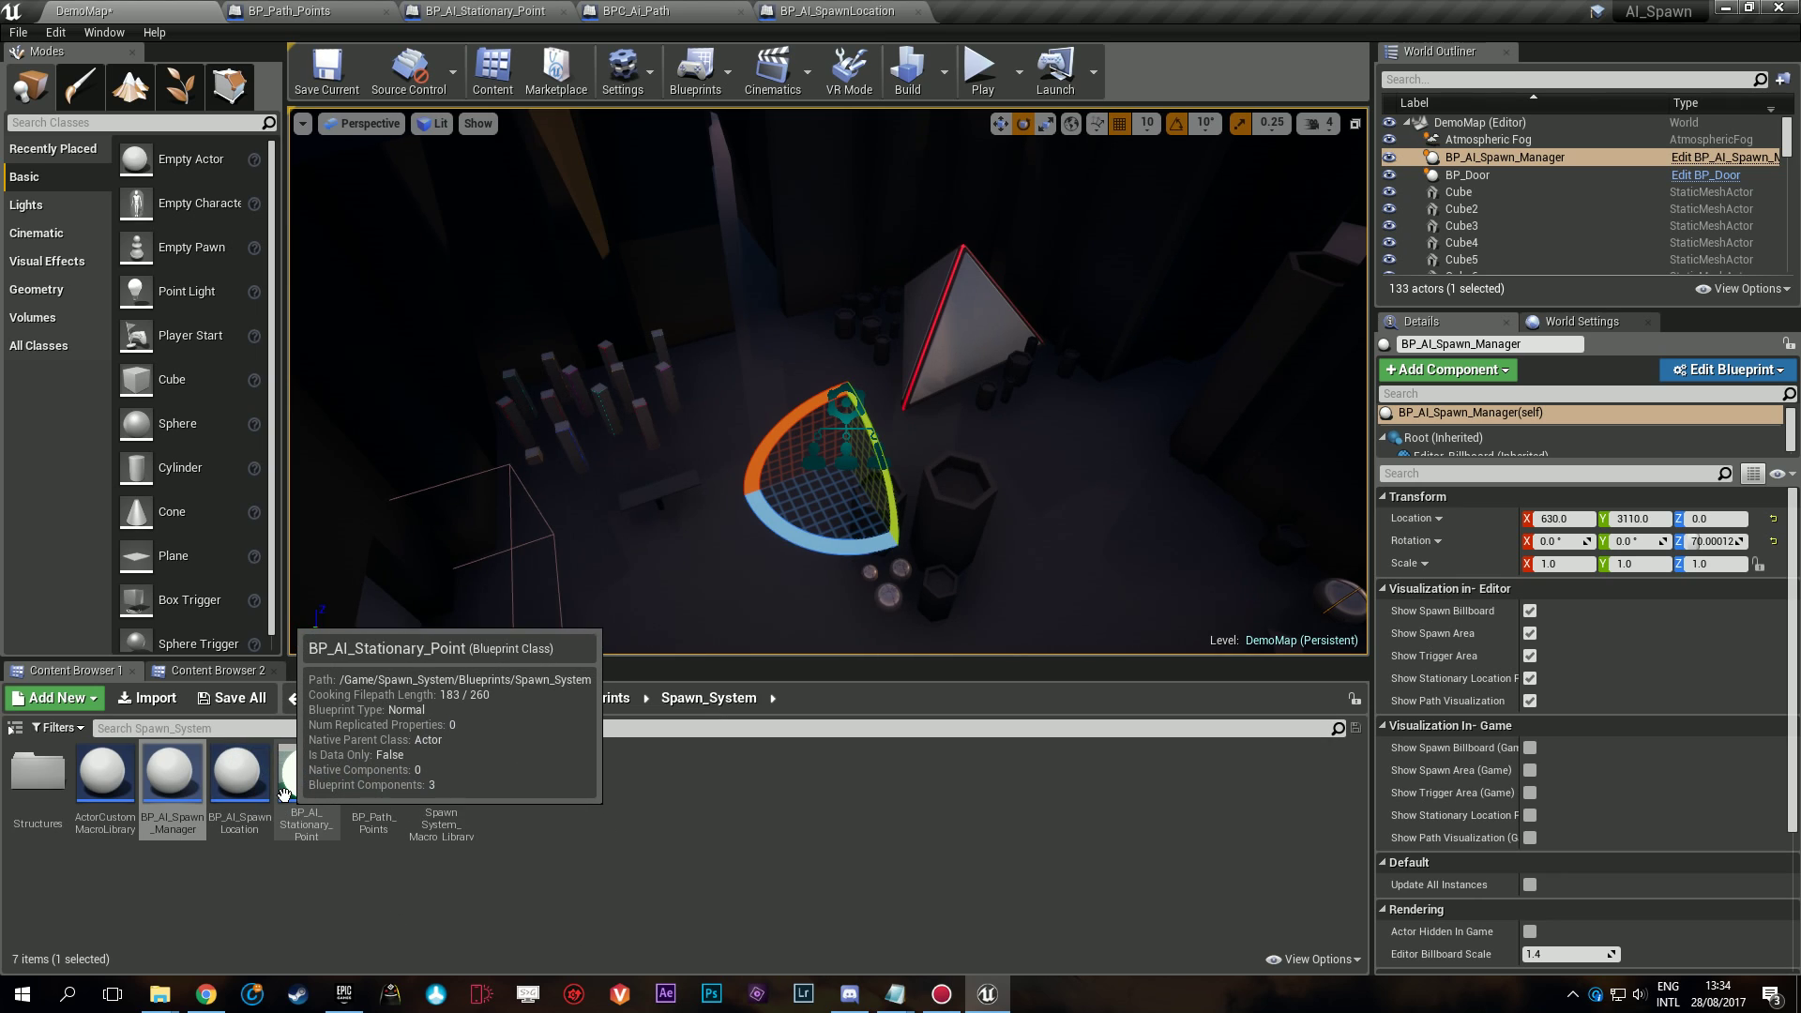
# Place a BP_AI_SpawnLocation beside the spawn manager and set its Spawn Radius to about 1627.
pyautogui.moveTo(744, 453); pyautogui.dragTo(892, 509, button='right')
pyautogui.moveTo(239, 778); pyautogui.dragTo(755, 496)
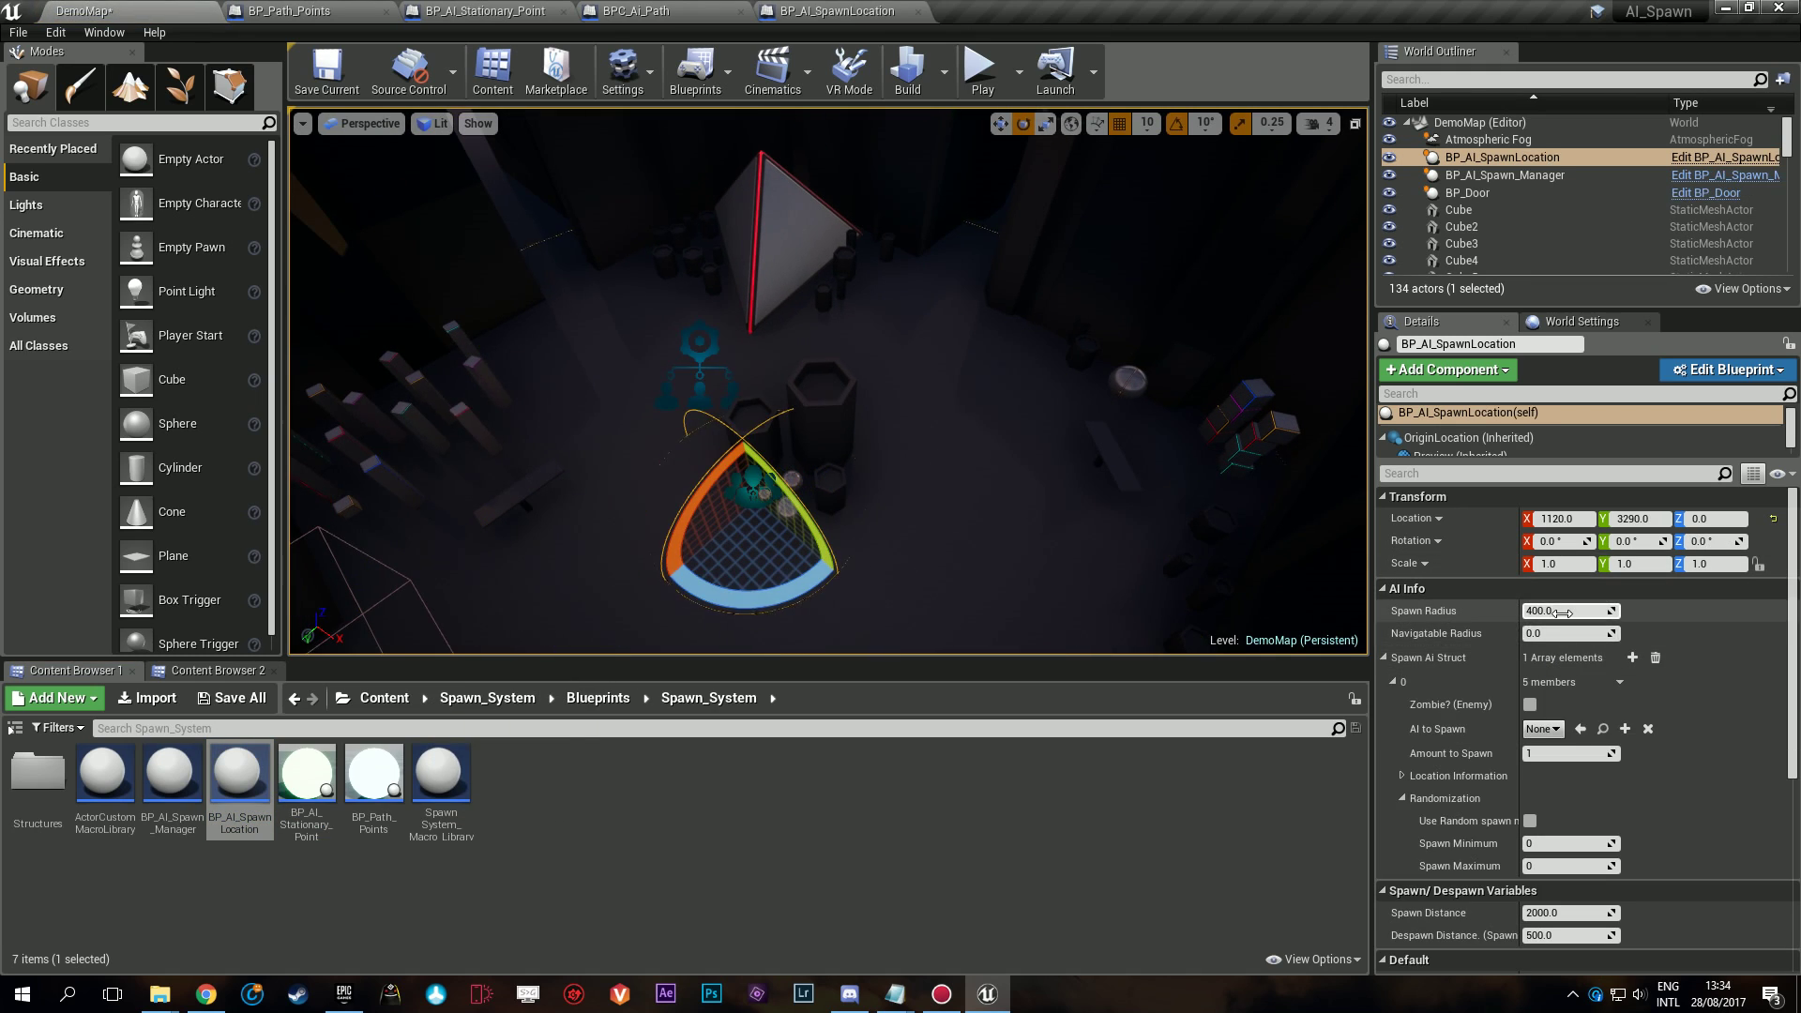
pyautogui.moveTo(1550, 611)
pyautogui.mouseDown()
pyautogui.moveTo(1569, 611)
pyautogui.moveTo(1546, 611)
pyautogui.mouseUp()
pyautogui.moveTo(885, 442); pyautogui.dragTo(844, 394, button='right')
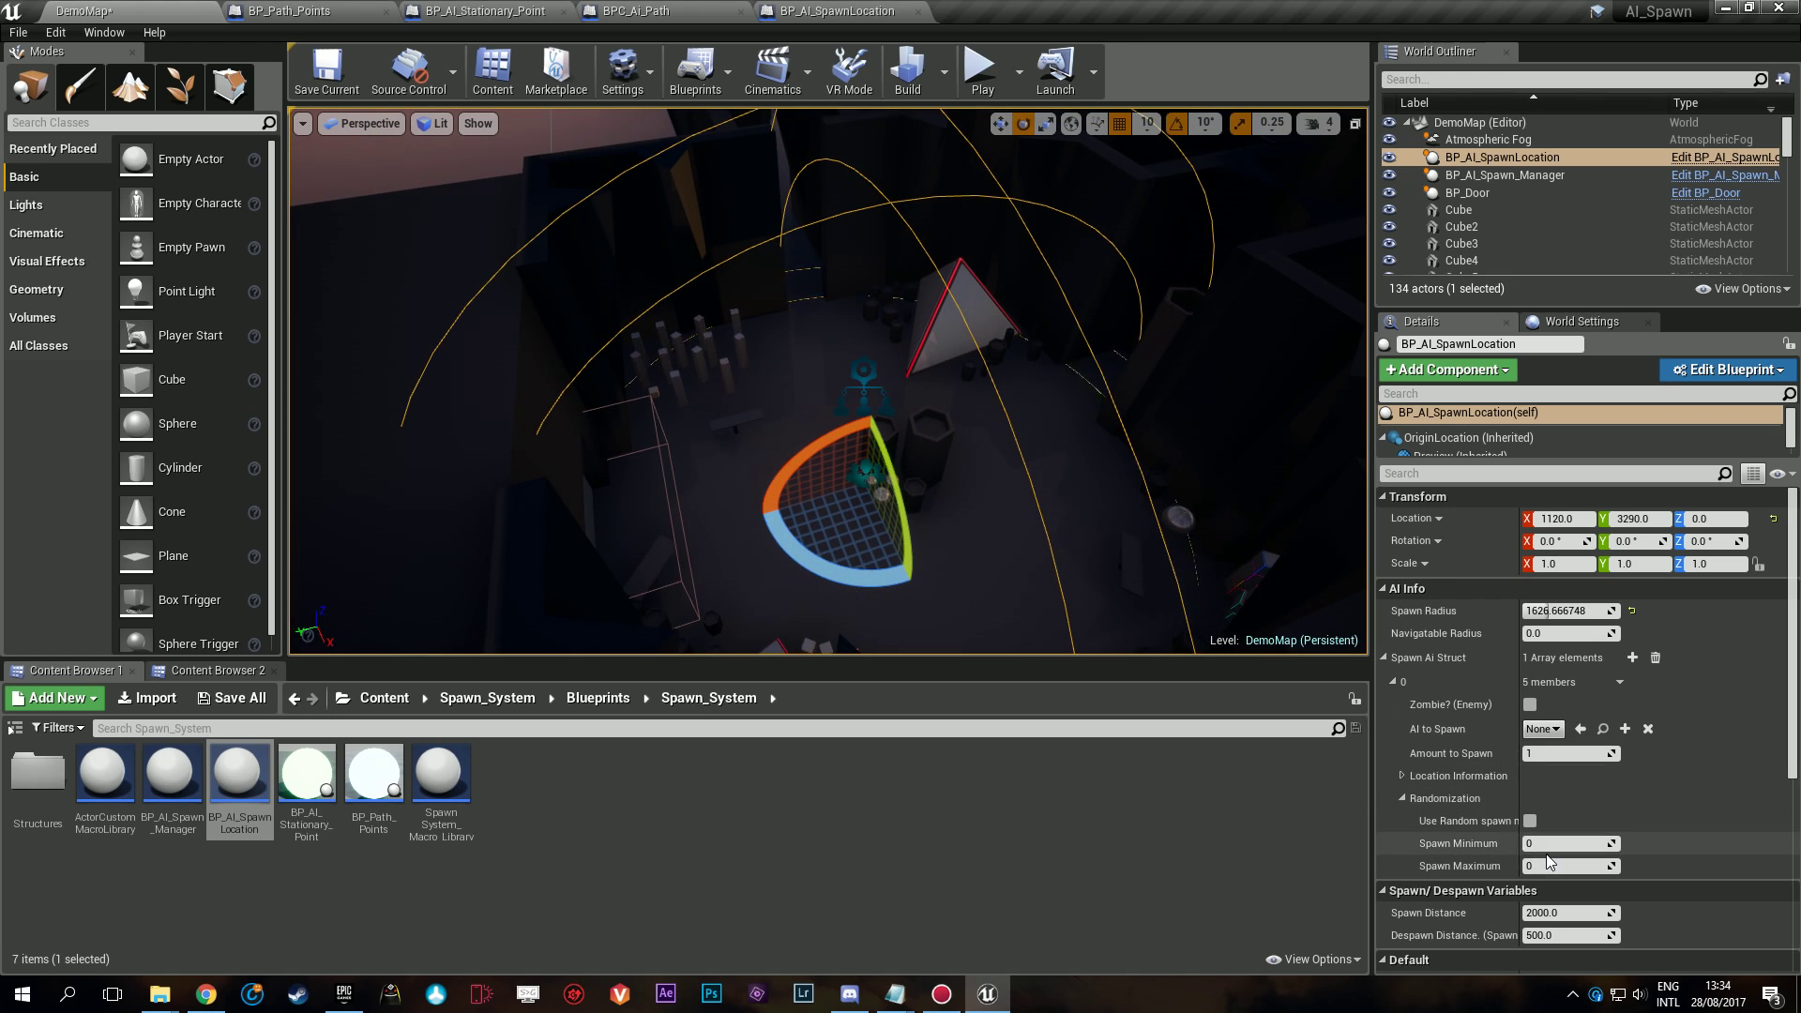
# Set the spawn location's Spawn Distance to about 4511 and inspect the coverage of its range around the area.
pyautogui.scroll(-2, 1546, 889)
pyautogui.moveTo(1547, 824); pyautogui.dragTo(1595, 823)
pyautogui.moveTo(1172, 450); pyautogui.dragTo(1294, 478, button='right')
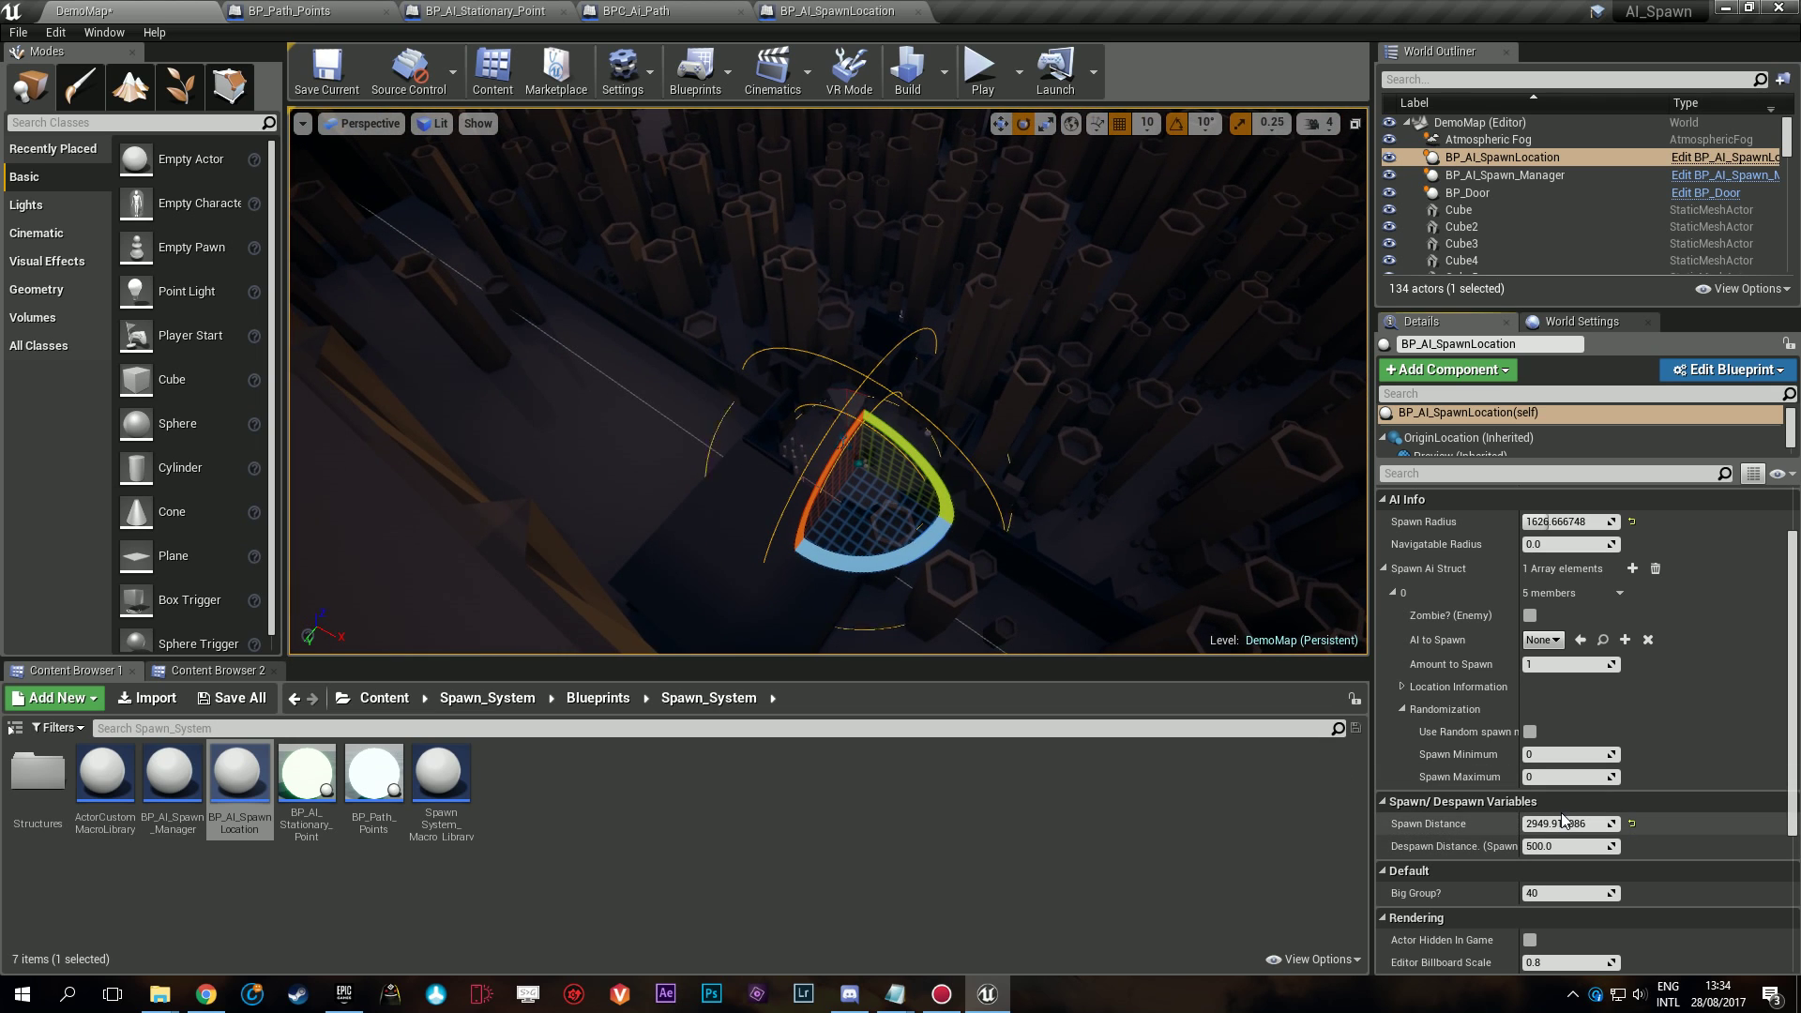
pyautogui.moveTo(1557, 824); pyautogui.dragTo(1602, 824)
pyautogui.press('w')
pyautogui.moveTo(1172, 469); pyautogui.dragTo(1248, 498, button='right')
pyautogui.press('w')
pyautogui.moveTo(925, 375); pyautogui.dragTo(898, 371, button='right')
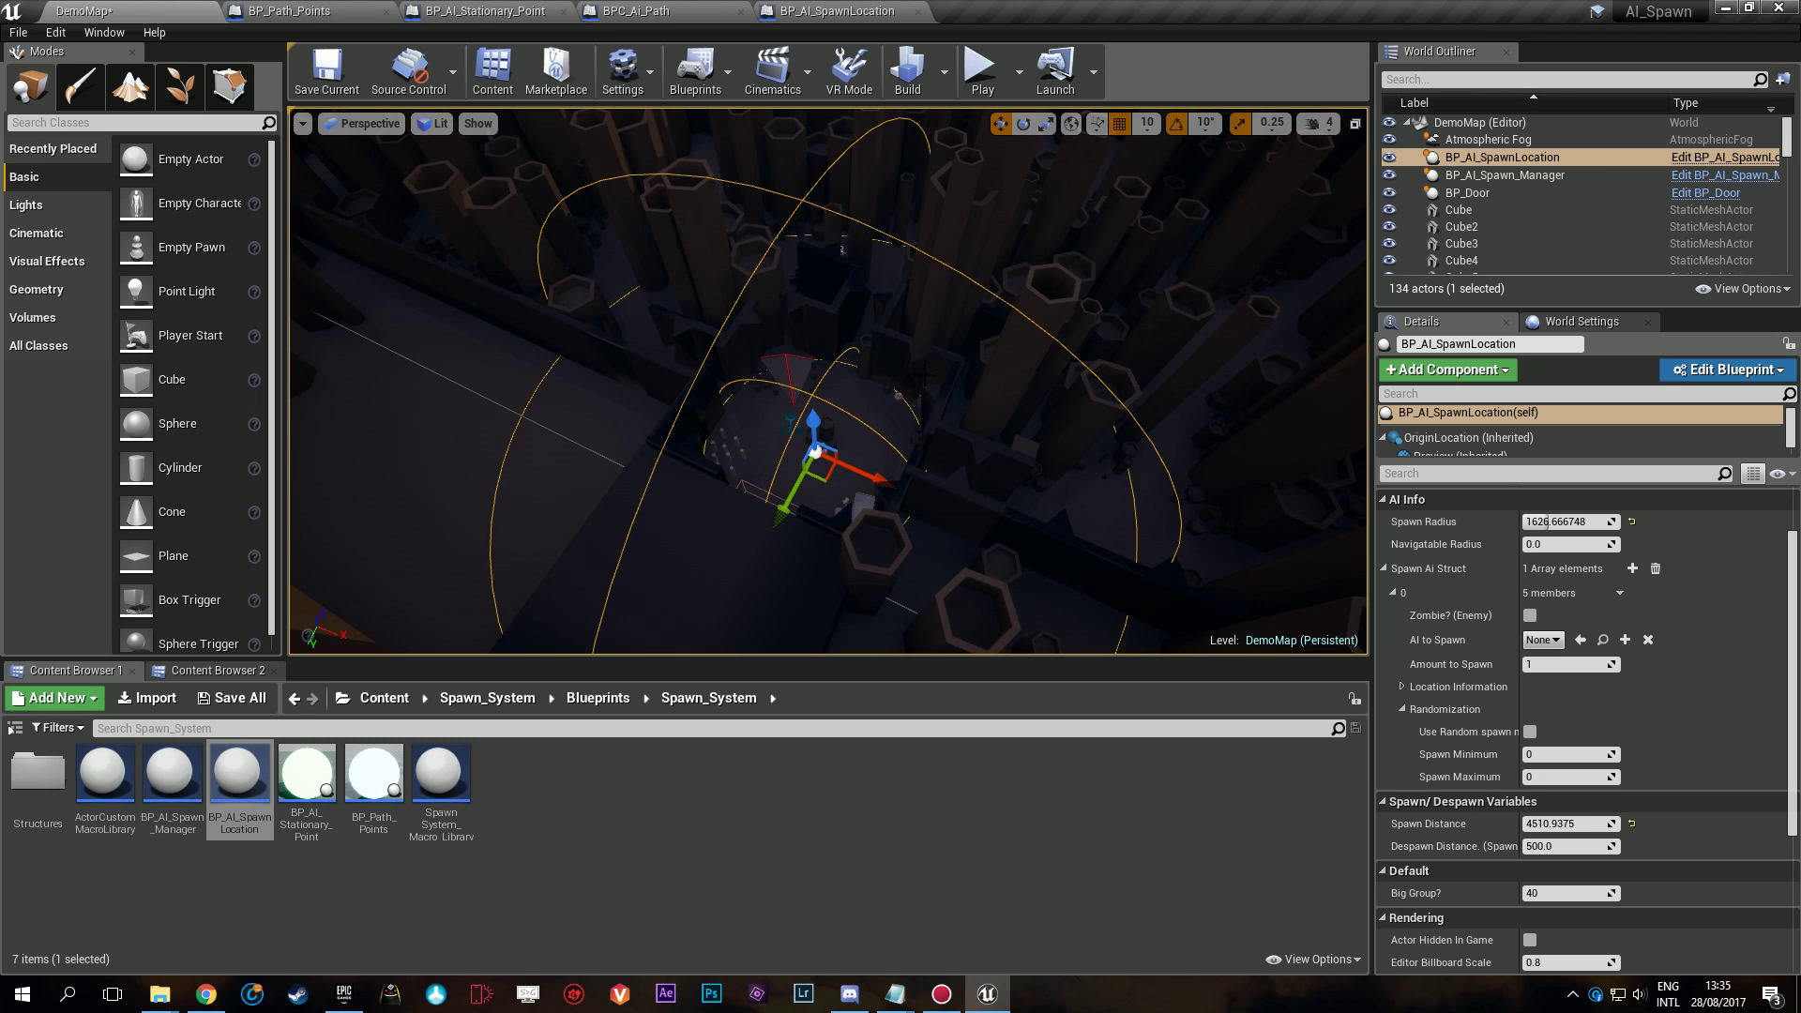
pyautogui.moveTo(925, 375)
pyautogui.mouseDown(button='right')
pyautogui.moveTo(872, 379)
pyautogui.moveTo(899, 362)
pyautogui.mouseUp(button='right')
pyautogui.press('w')
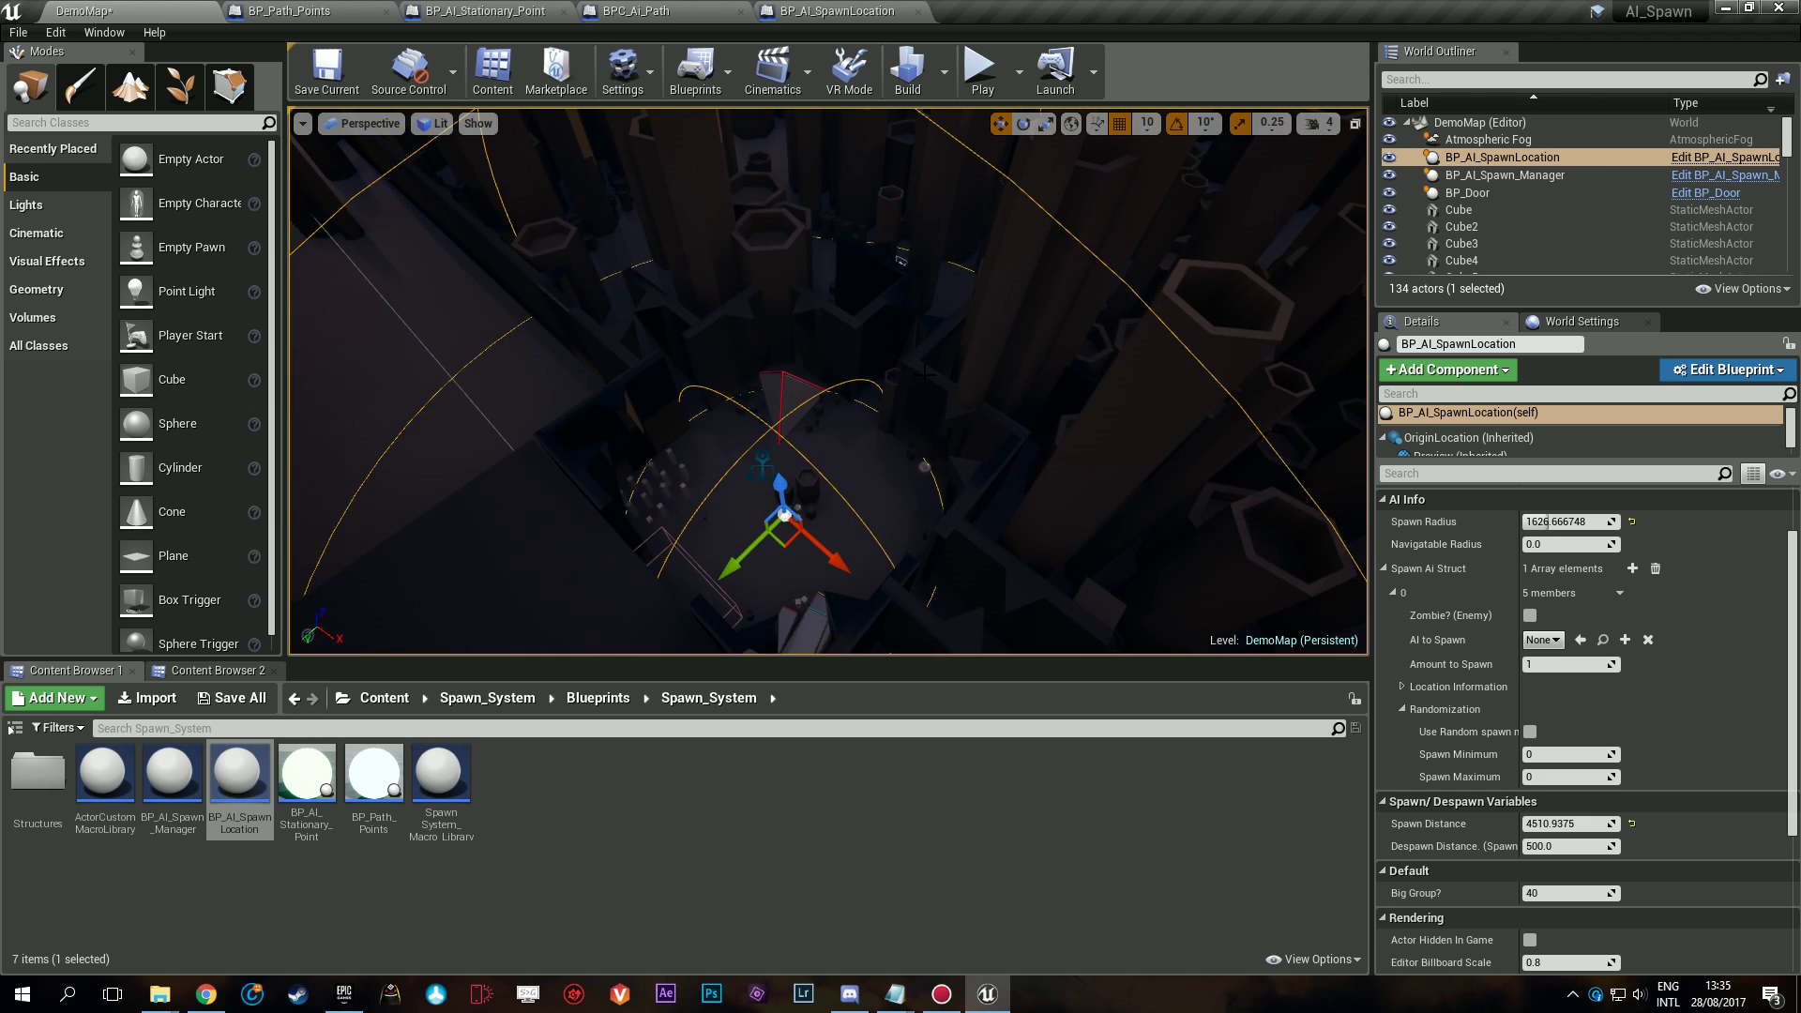
pyautogui.moveTo(802, 399); pyautogui.dragTo(828, 305, button='right')
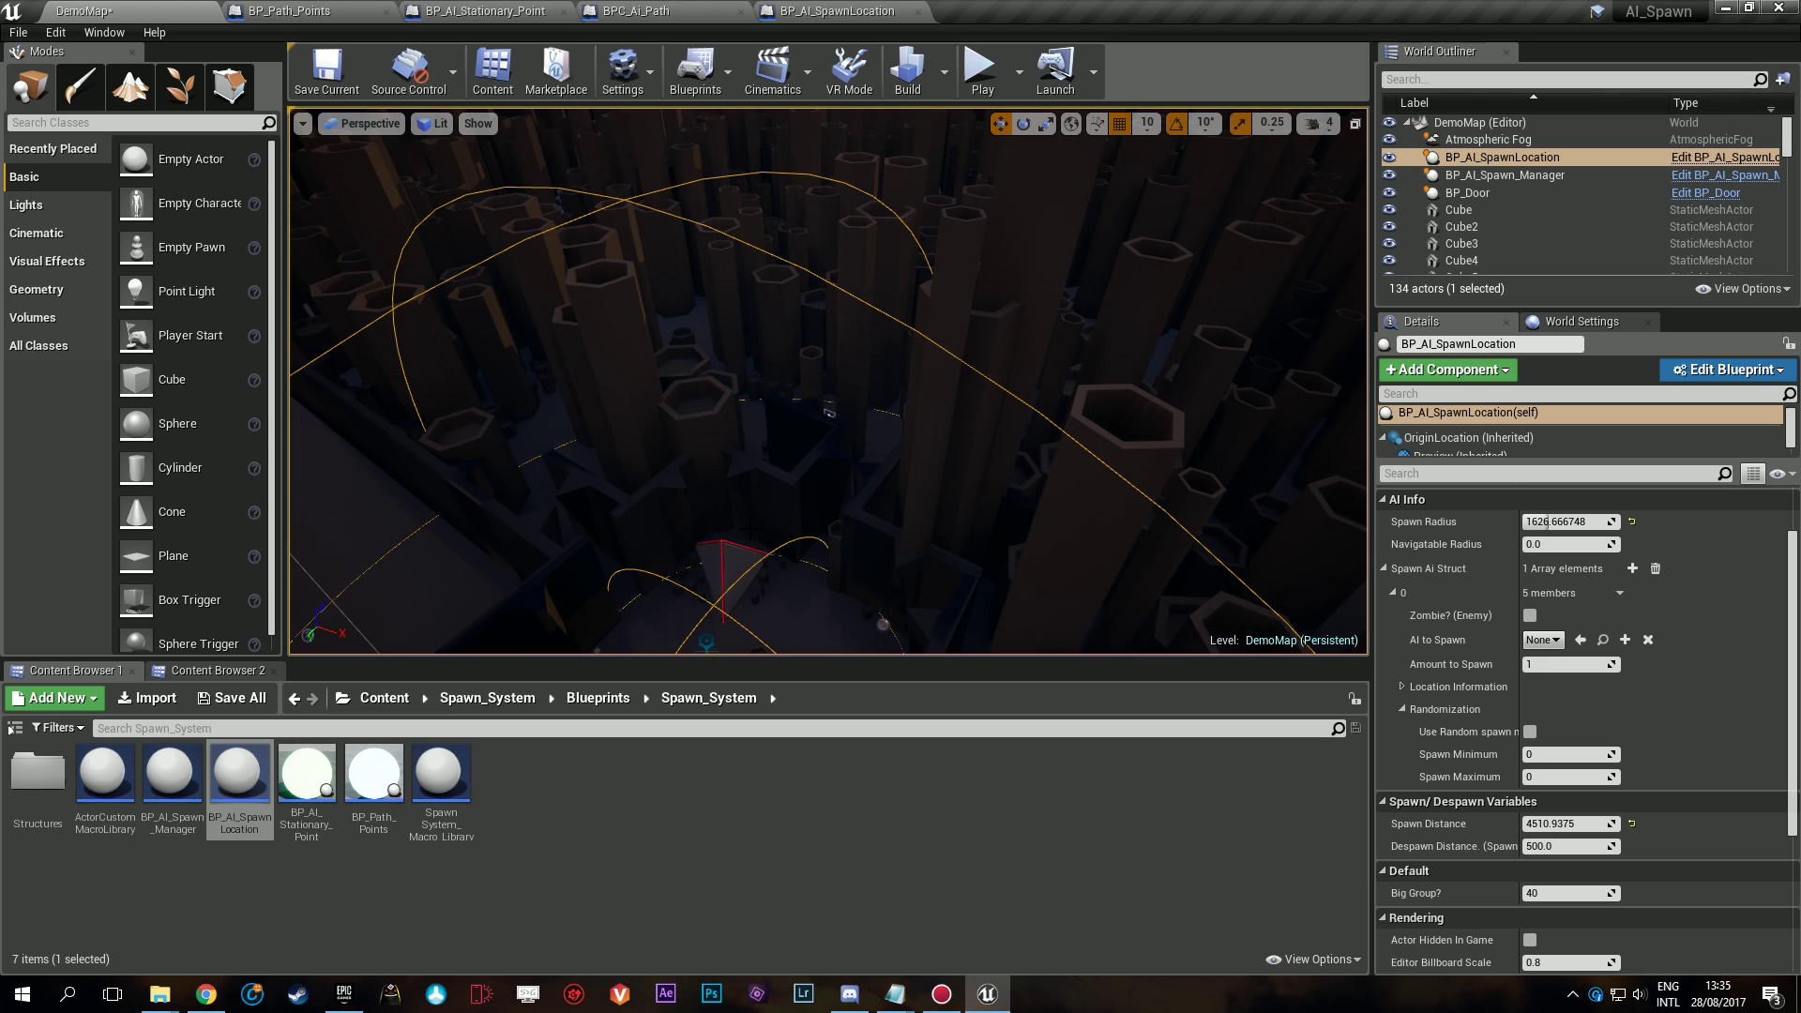
pyautogui.press('w')
pyautogui.moveTo(755, 530)
pyautogui.mouseDown(button='right')
pyautogui.moveTo(755, 600)
pyautogui.moveTo(722, 619)
pyautogui.moveTo(694, 581)
pyautogui.moveTo(657, 641)
pyautogui.moveTo(713, 554)
pyautogui.moveTo(753, 529)
pyautogui.mouseUp(button='right')
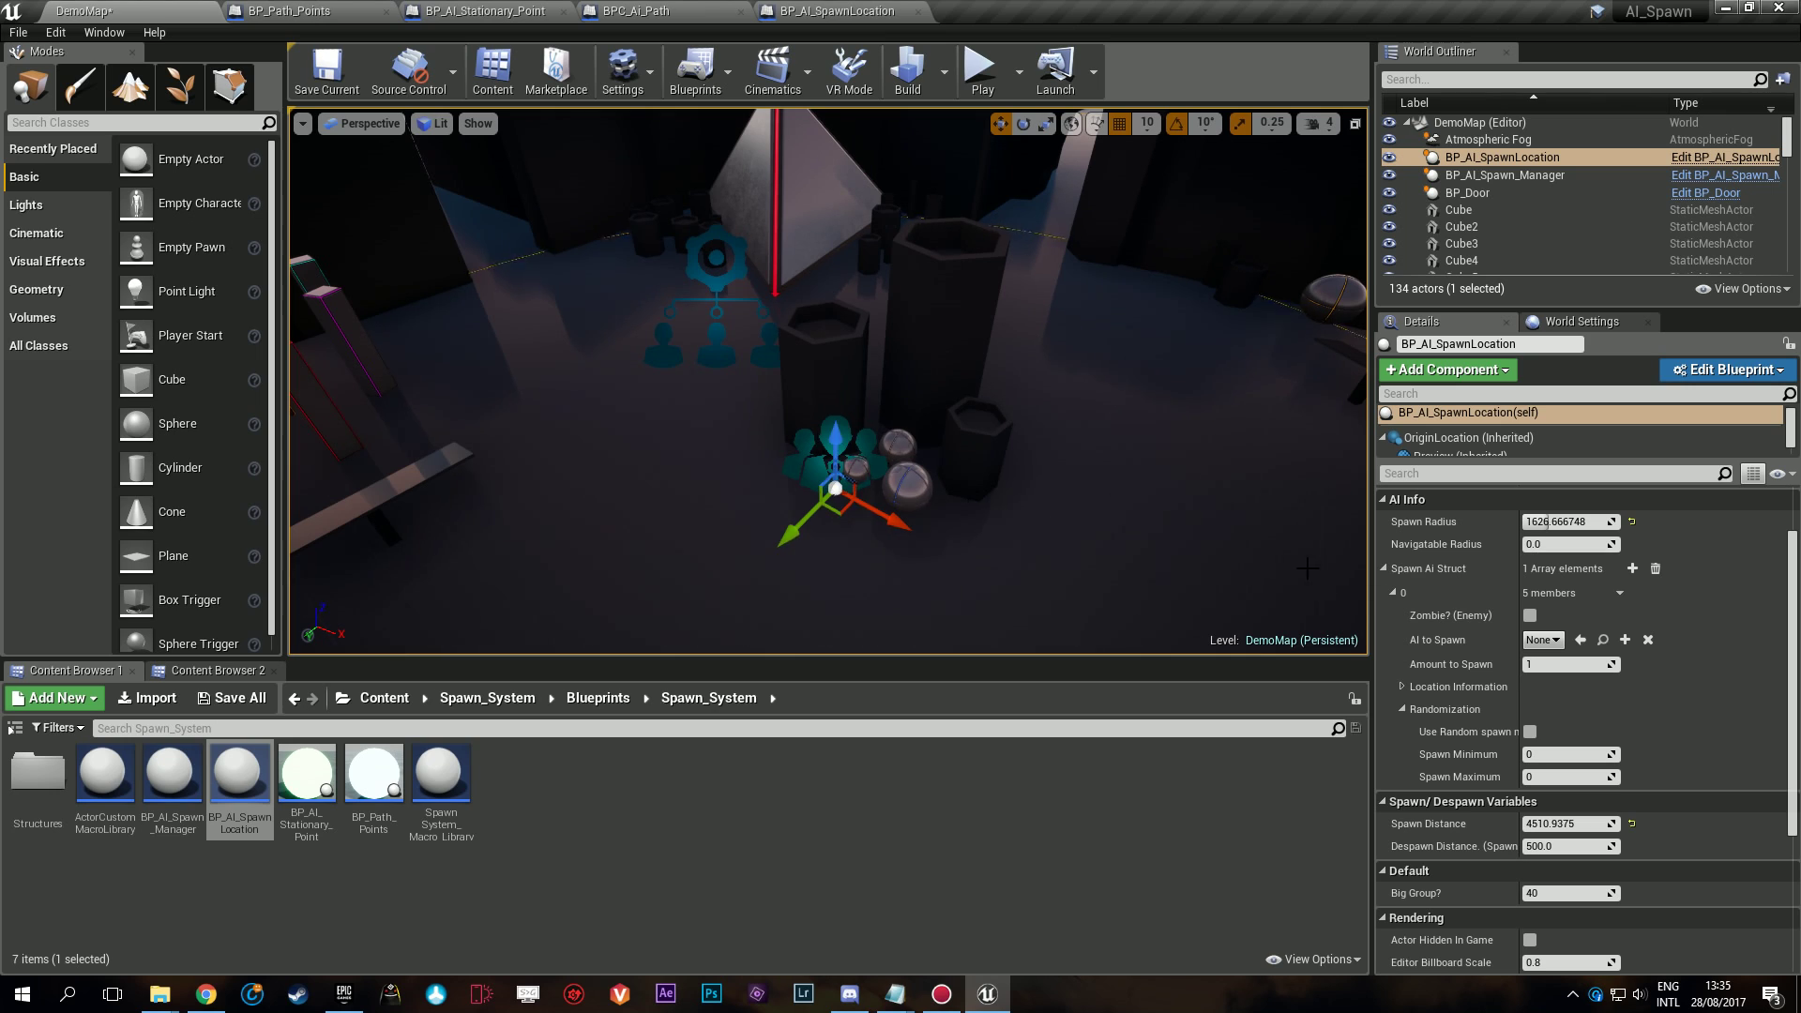
# Configure Spawn Ai Struct entry 0 to spawn BPC_Ai_Roaming with random spawn enabled and a Spawn Minimum of 1.
pyautogui.click(1542, 640)
pyautogui.click(1640, 736)
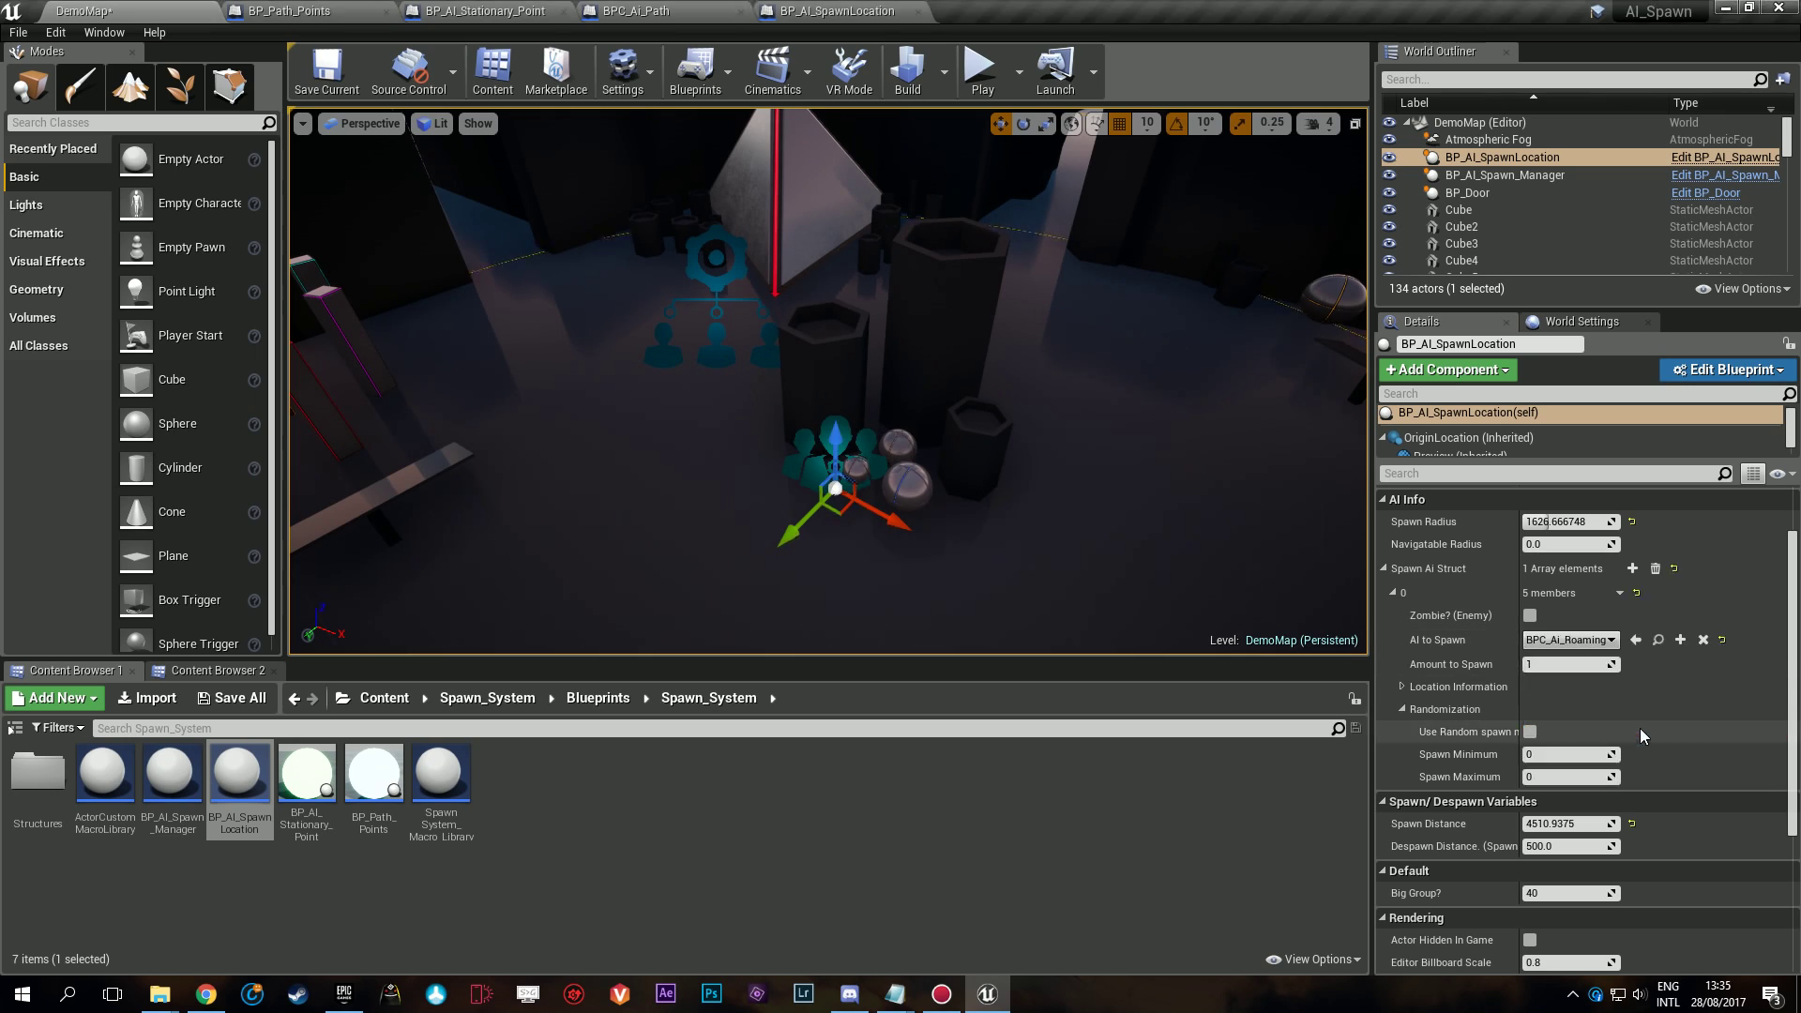
pyautogui.click(1530, 732)
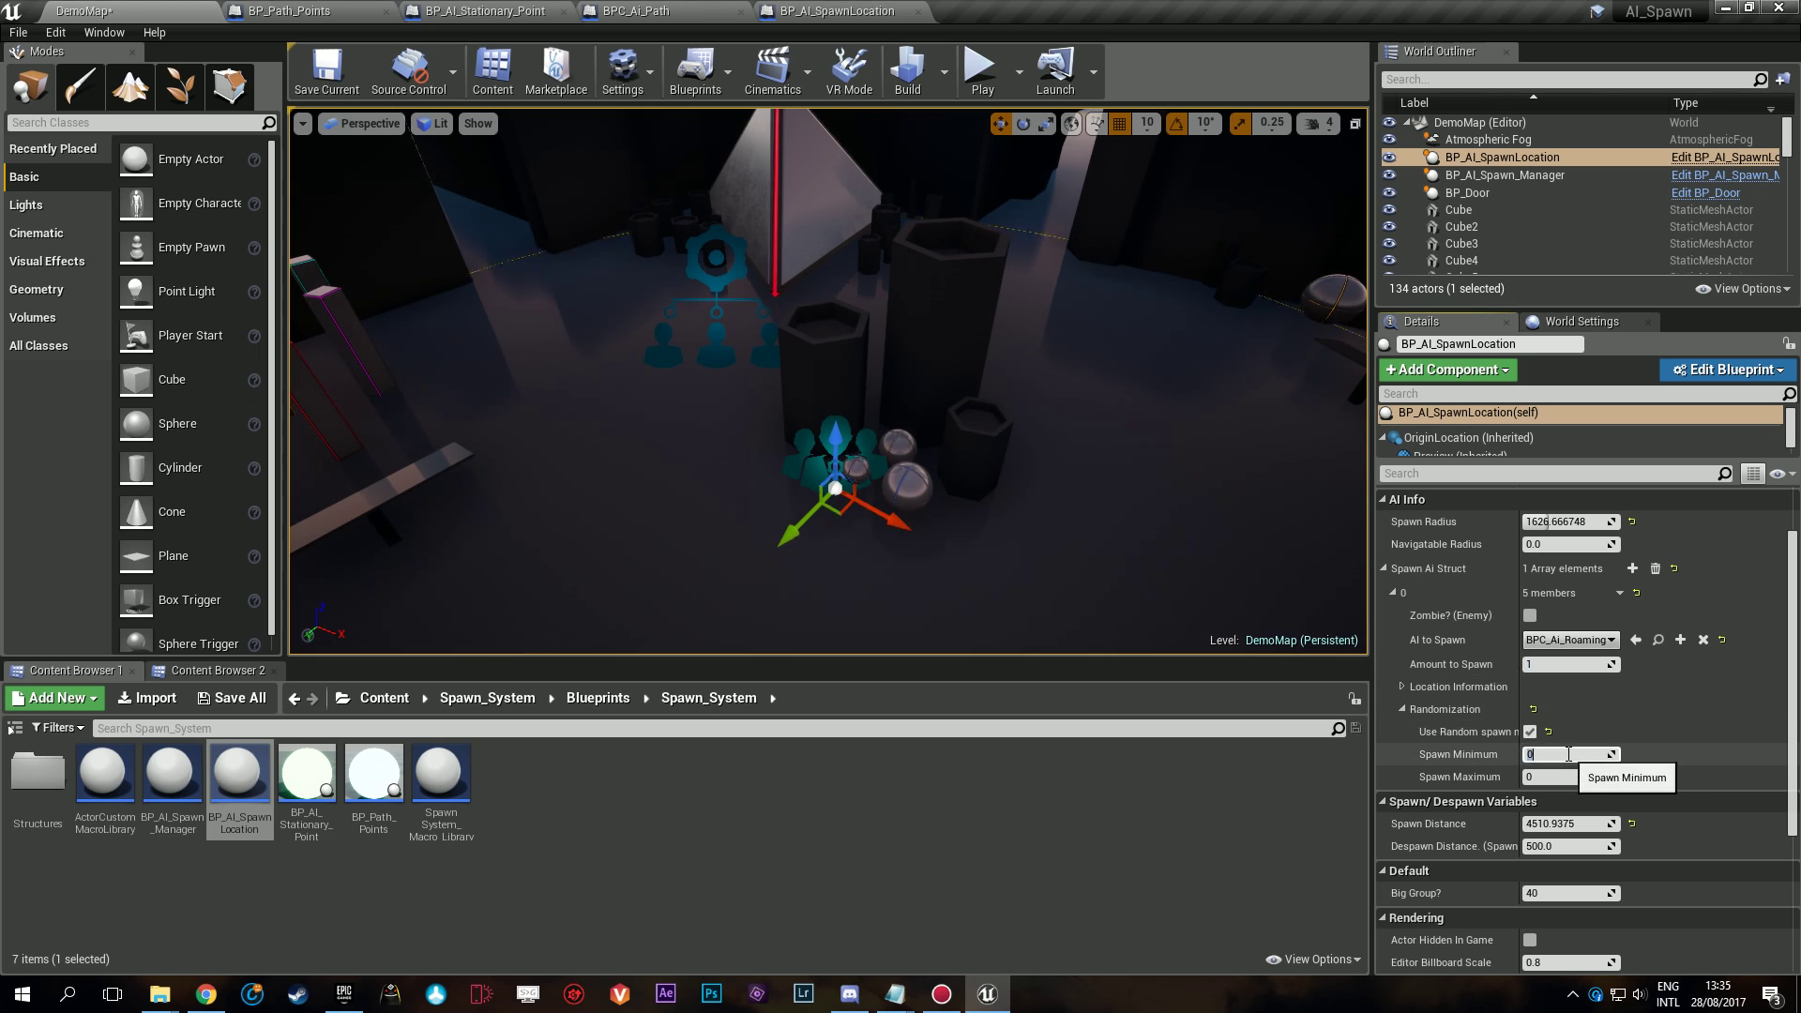
pyautogui.write('1')
pyautogui.press('Return')
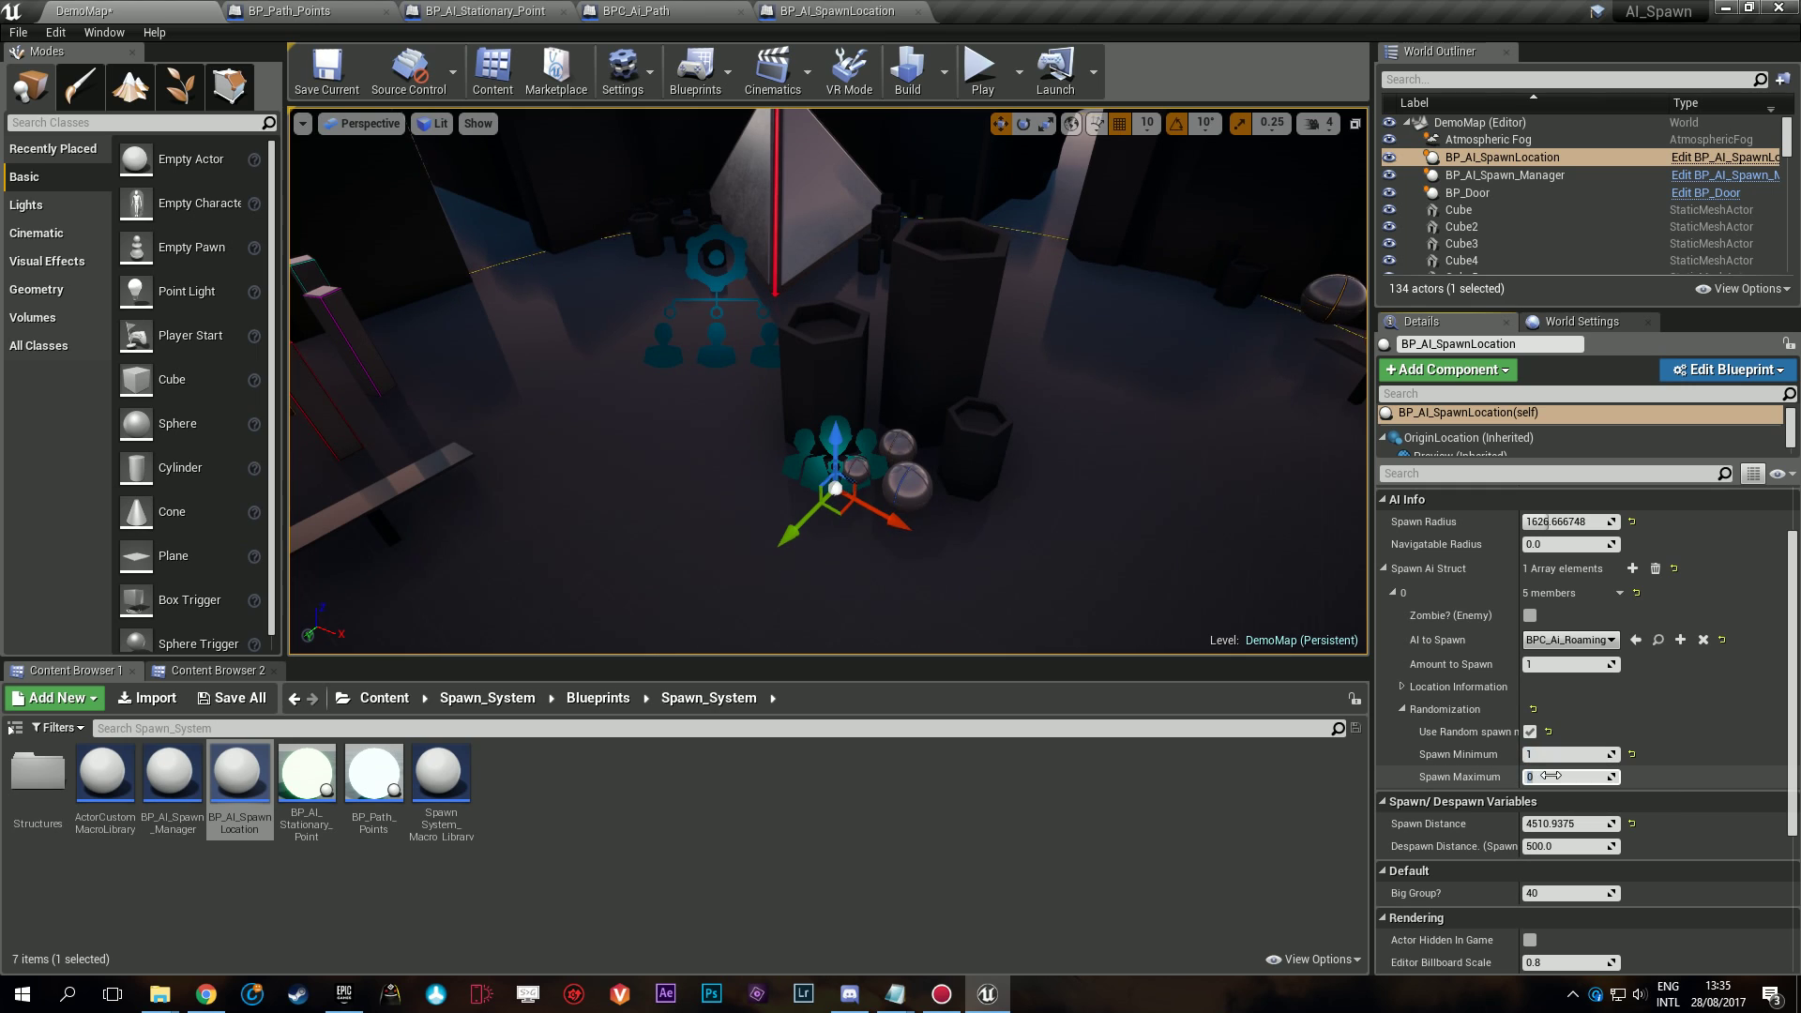
pyautogui.click(1402, 709)
# Add entry 1 to the Spawn Ai Struct and set its AI to Spawn to BPC_Ai_Stationary.
pyautogui.click(1632, 568)
pyautogui.click(1392, 593)
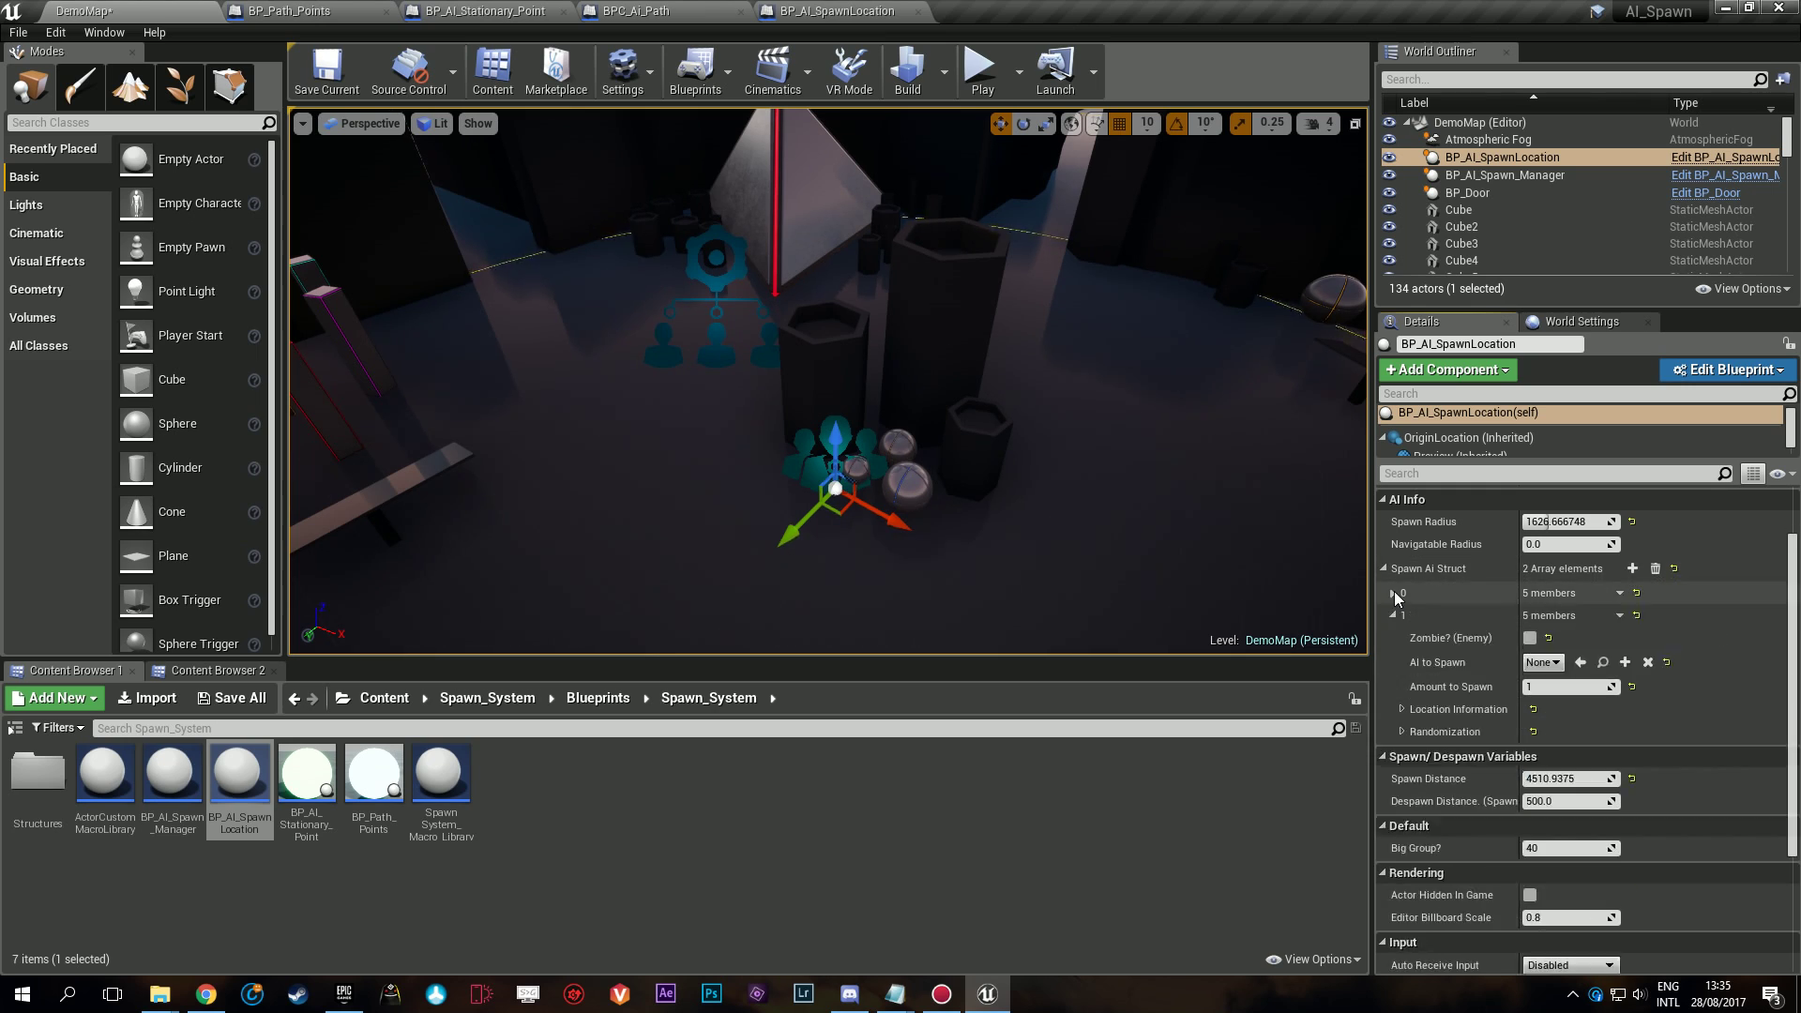
pyautogui.click(1542, 663)
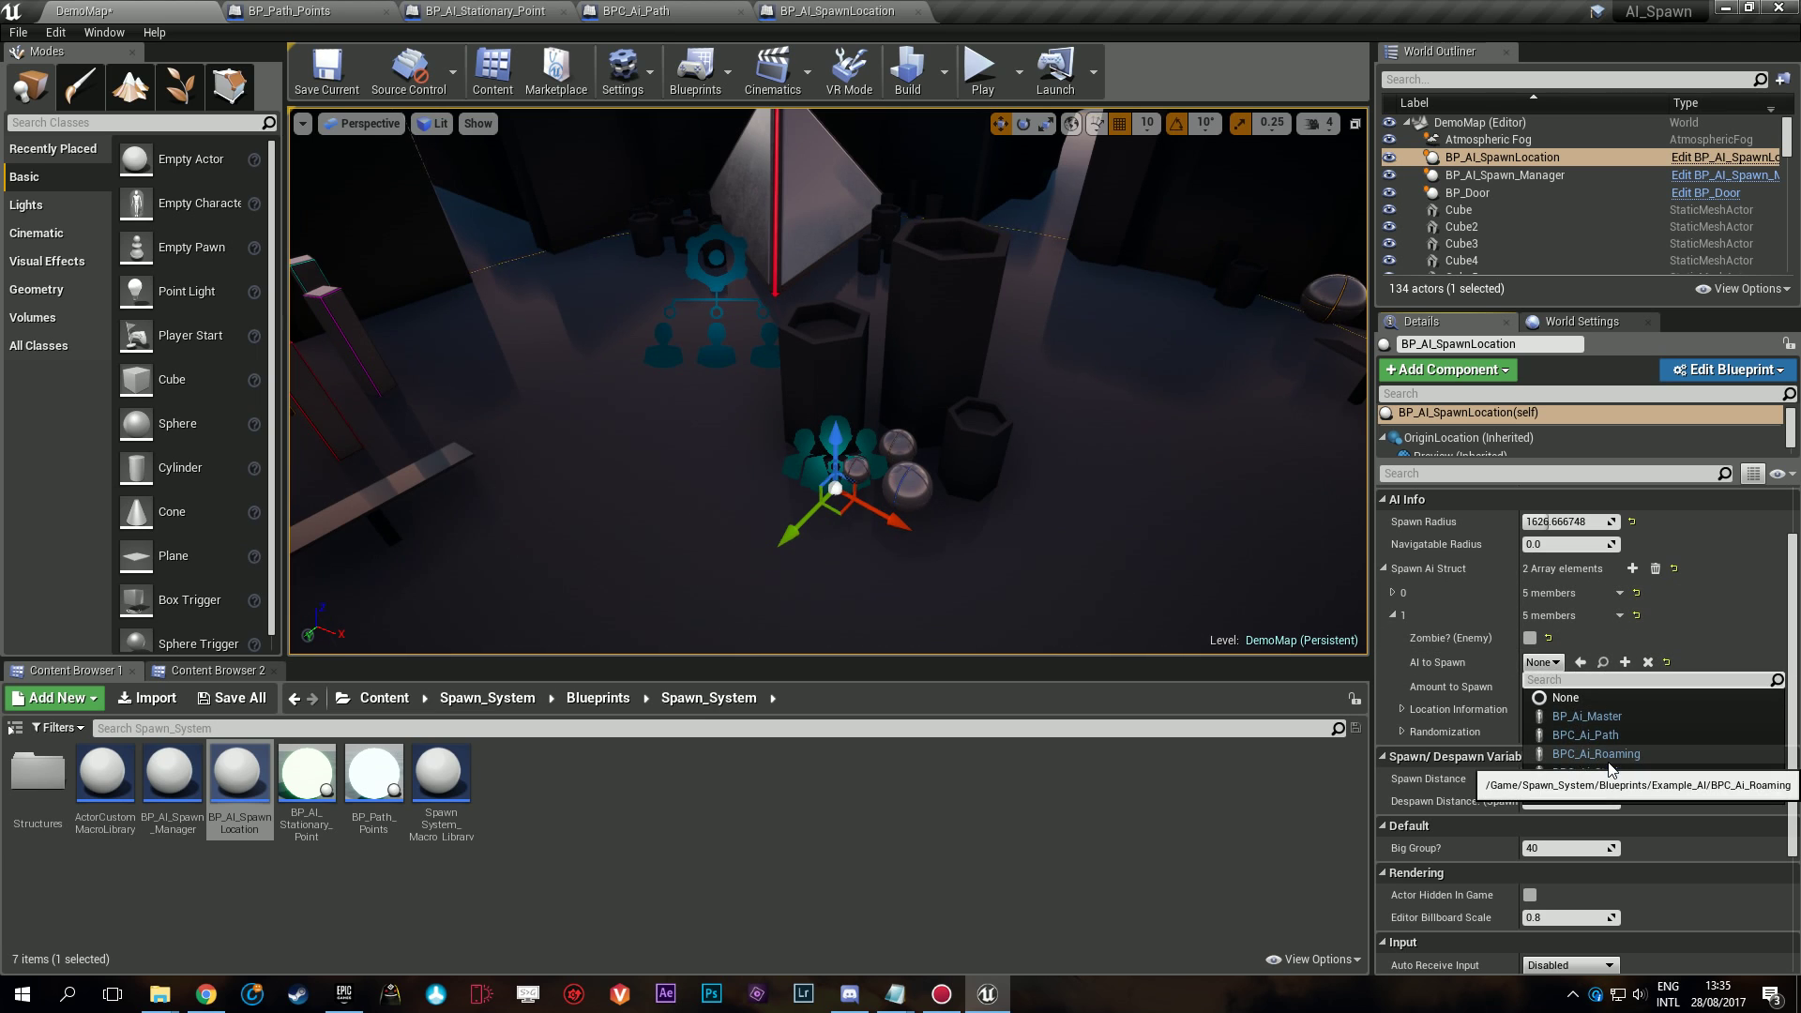
pyautogui.click(1638, 771)
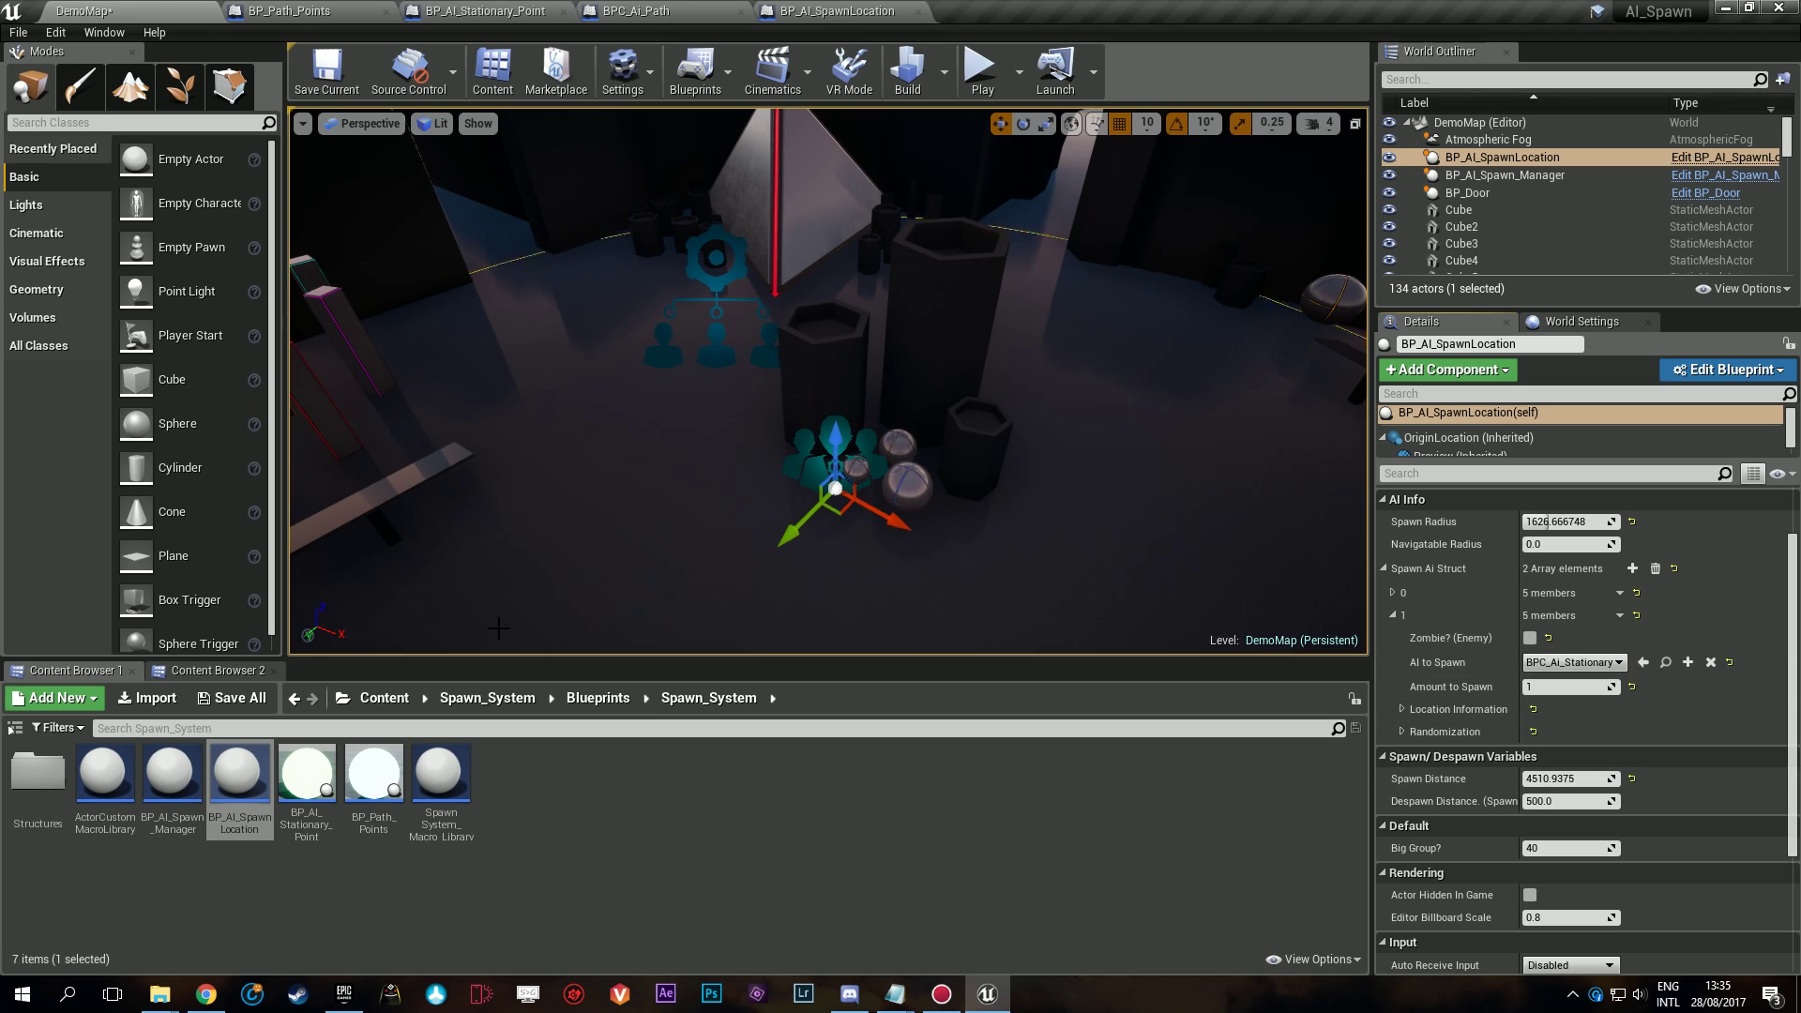
# Place a BP_AI_Stationary_Point at the bench beside the pillars, rotated about 90° around Z and nudged into position.
pyautogui.moveTo(803, 514); pyautogui.dragTo(722, 488, button='right')
pyautogui.moveTo(750, 385); pyautogui.dragTo(731, 381, button='right')
pyautogui.moveTo(307, 776); pyautogui.dragTo(836, 407)
pyautogui.press('e')
pyautogui.moveTo(863, 446)
pyautogui.mouseDown(button='right')
pyautogui.moveTo(849, 450)
pyautogui.moveTo(889, 460)
pyautogui.mouseUp(button='right')
pyautogui.moveTo(927, 440); pyautogui.dragTo(887, 469)
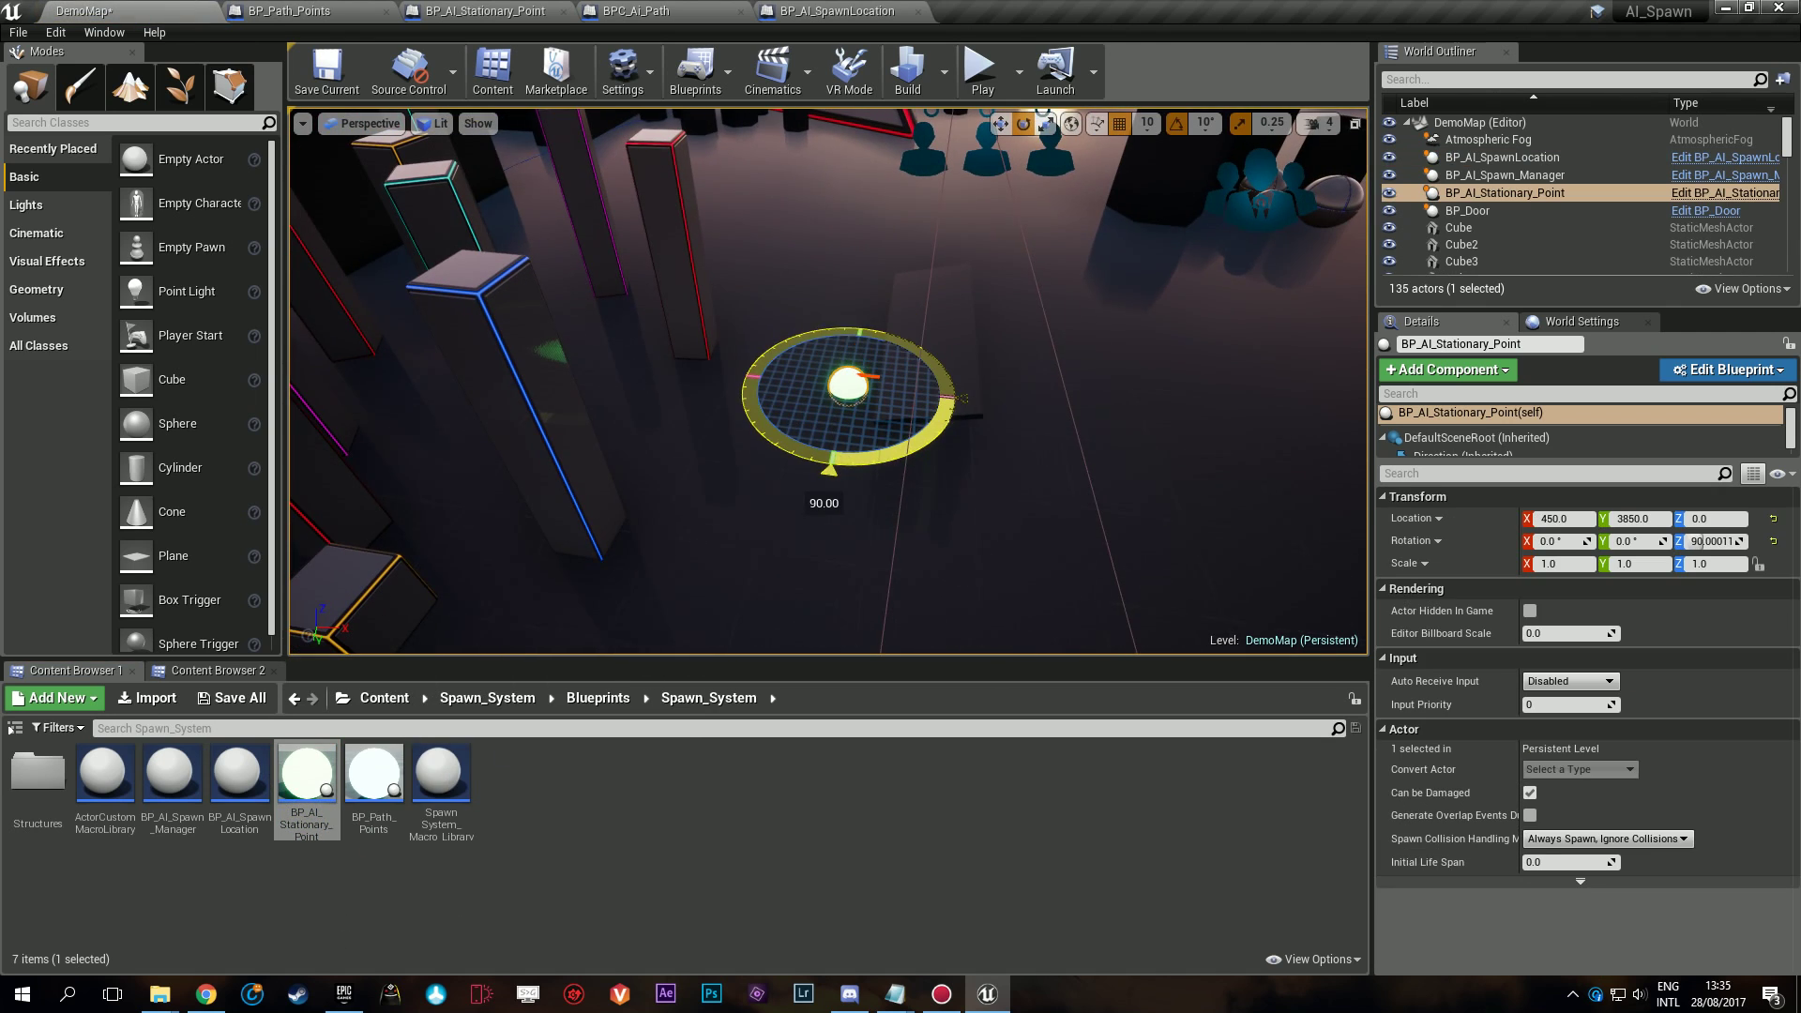
pyautogui.press('w')
pyautogui.moveTo(910, 399); pyautogui.dragTo(904, 397)
# Place a second BP_AI_Stationary_Point at the bench near the large wall, adjusting its rotation around Z and its position.
pyautogui.moveTo(864, 450); pyautogui.dragTo(1079, 581, button='right')
pyautogui.moveTo(319, 788); pyautogui.dragTo(792, 411)
pyautogui.press('e')
pyautogui.moveTo(796, 505); pyautogui.dragTo(712, 497)
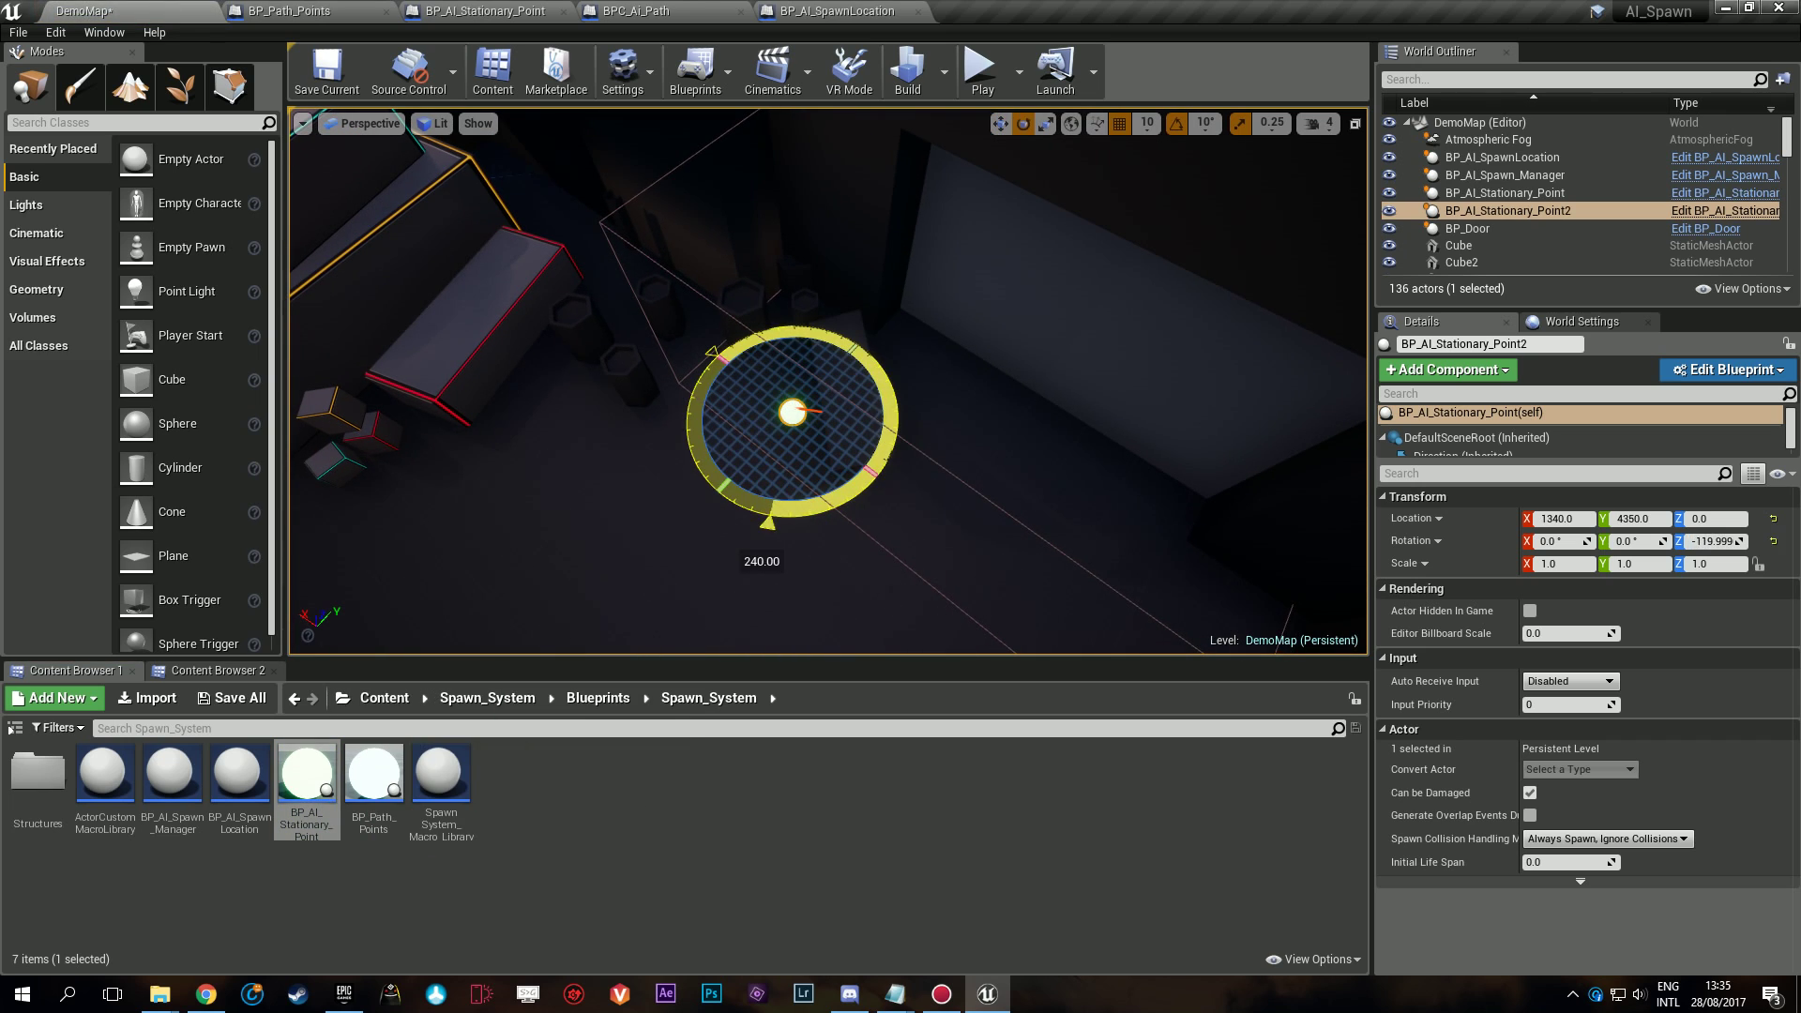
pyautogui.moveTo(851, 464); pyautogui.dragTo(851, 464)
pyautogui.press('w')
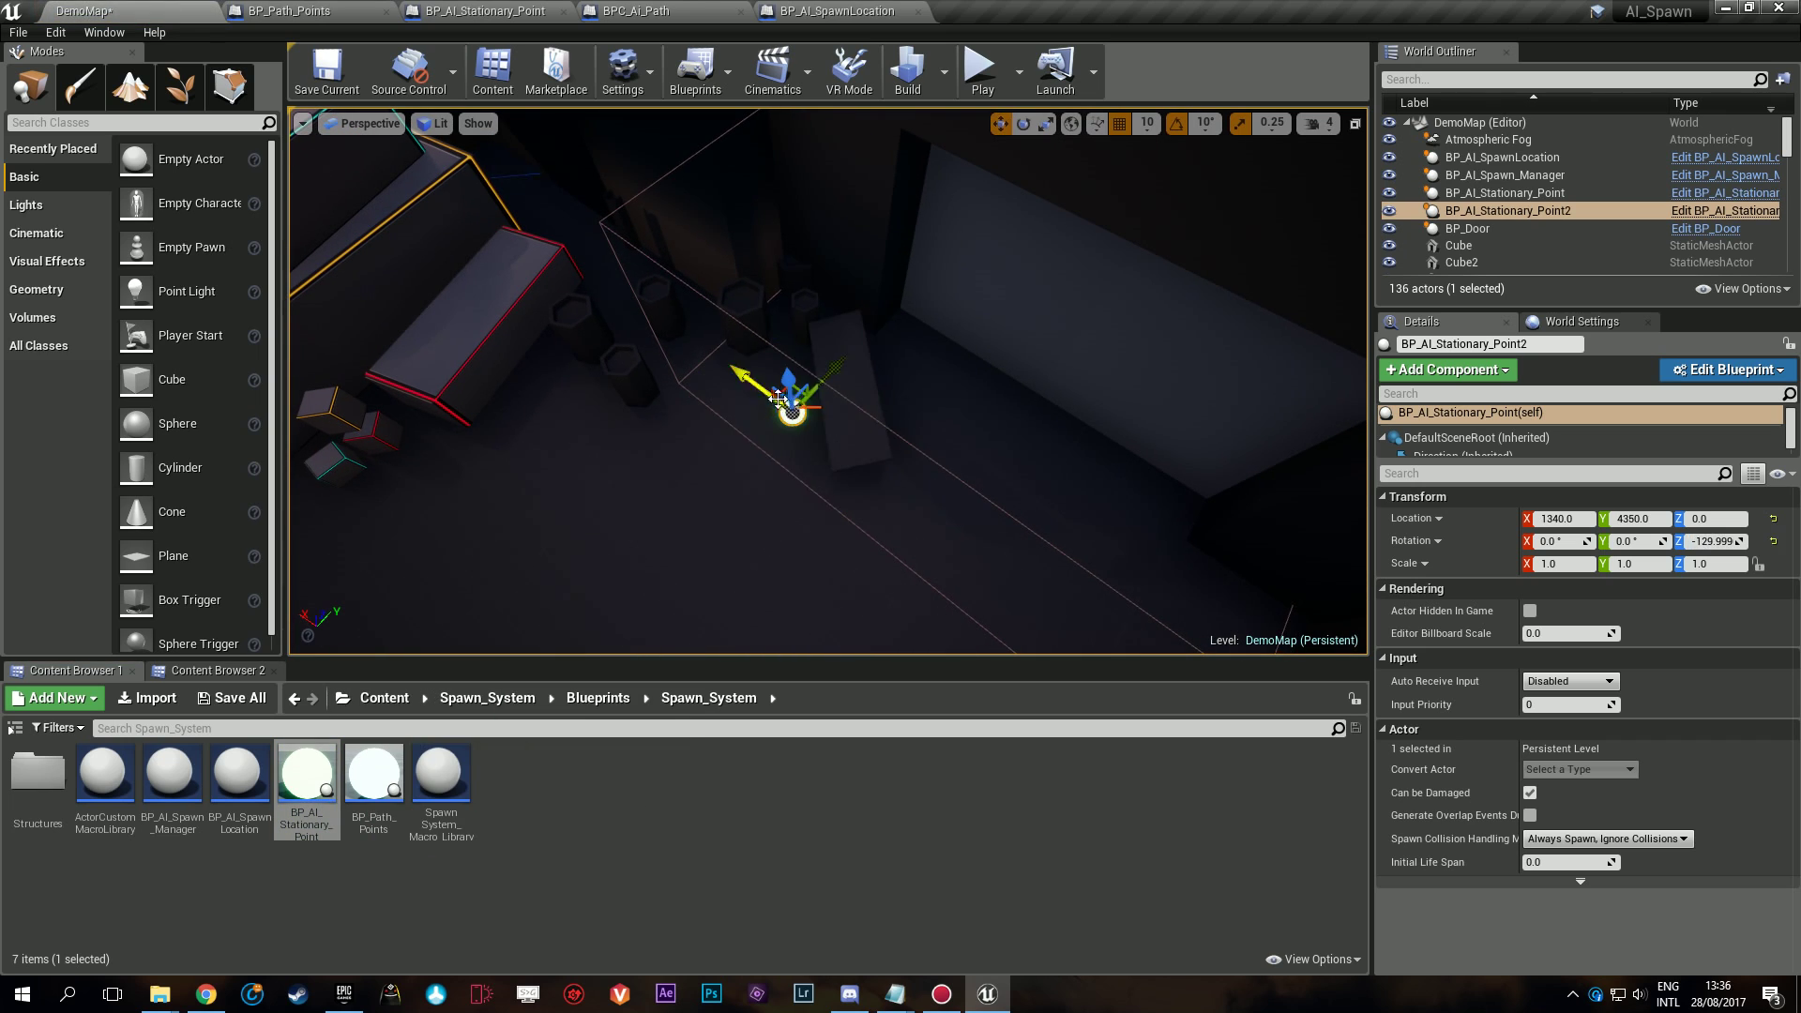
pyautogui.moveTo(859, 471); pyautogui.dragTo(638, 480, button='right')
pyautogui.moveTo(854, 465); pyautogui.dragTo(849, 454)
pyautogui.press('e')
pyautogui.moveTo(864, 549); pyautogui.dragTo(871, 556)
pyautogui.moveTo(872, 555); pyautogui.dragTo(769, 384, button='right')
# Assign BP_AI_Stationary_Point as the Stationary Location of the spawn location's entry 1.
pyautogui.click(908, 405)
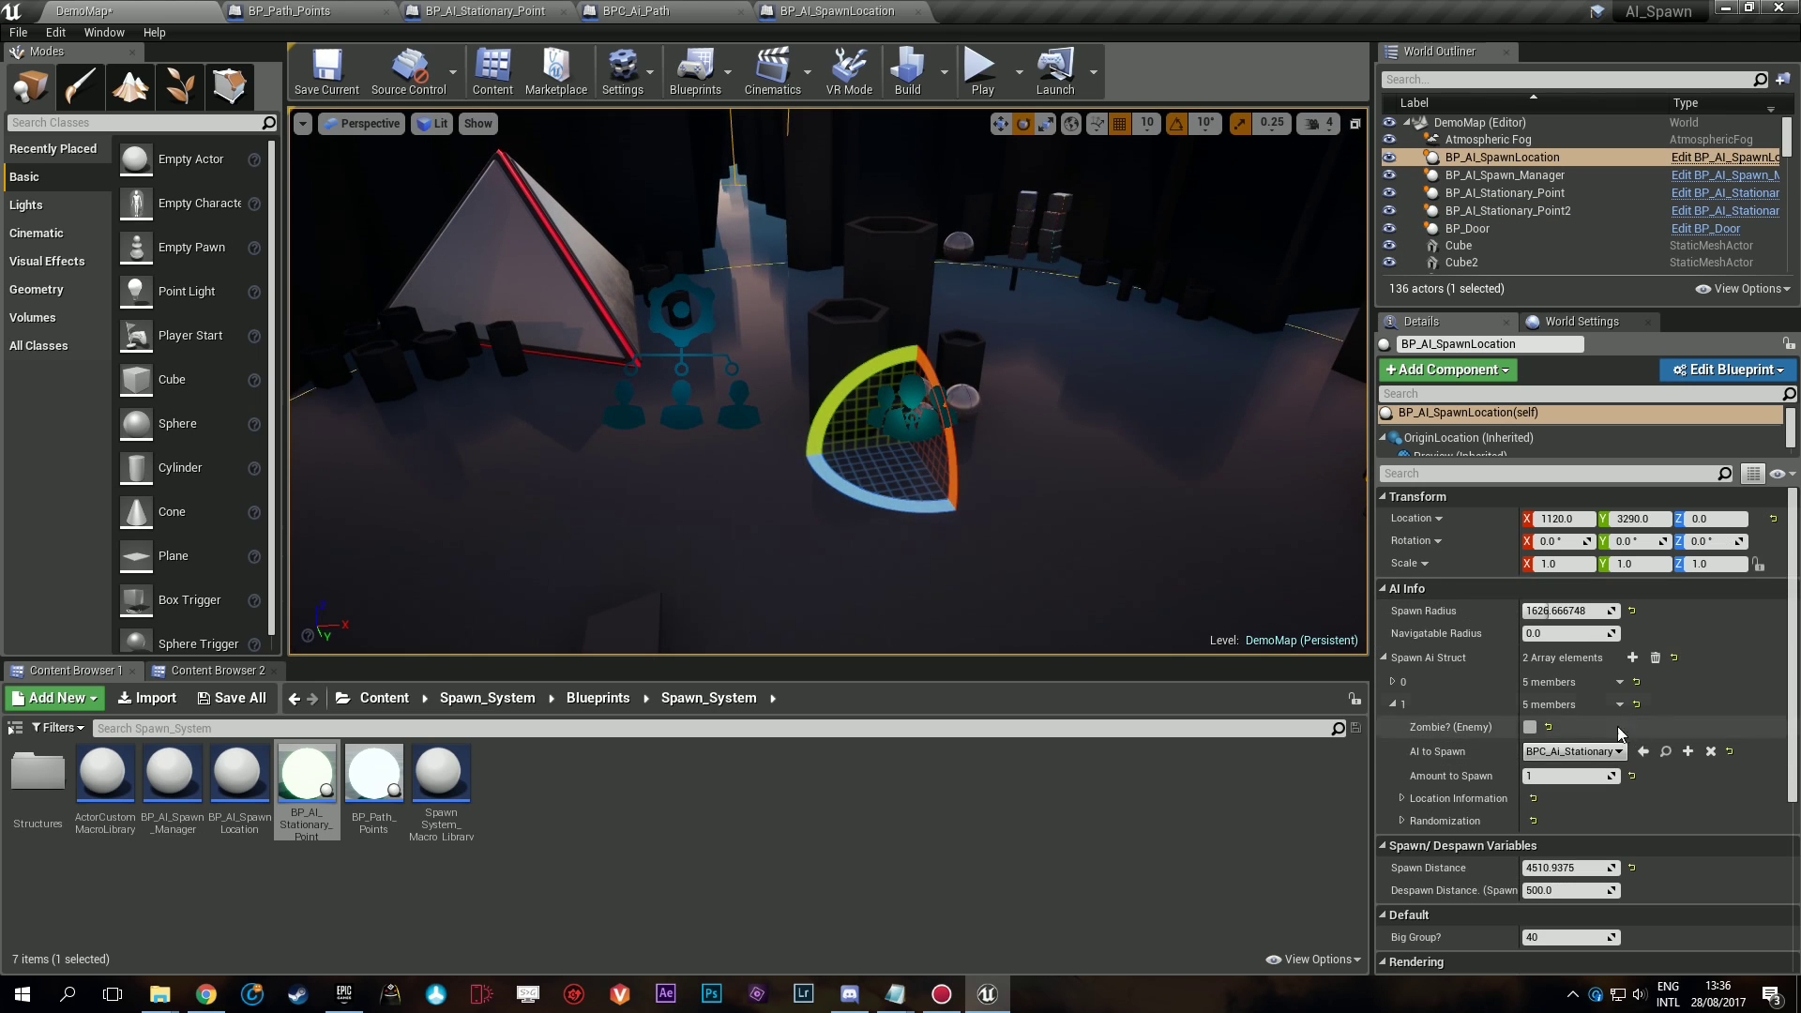
pyautogui.click(1402, 798)
pyautogui.moveTo(1194, 582); pyautogui.dragTo(1194, 581, button='right')
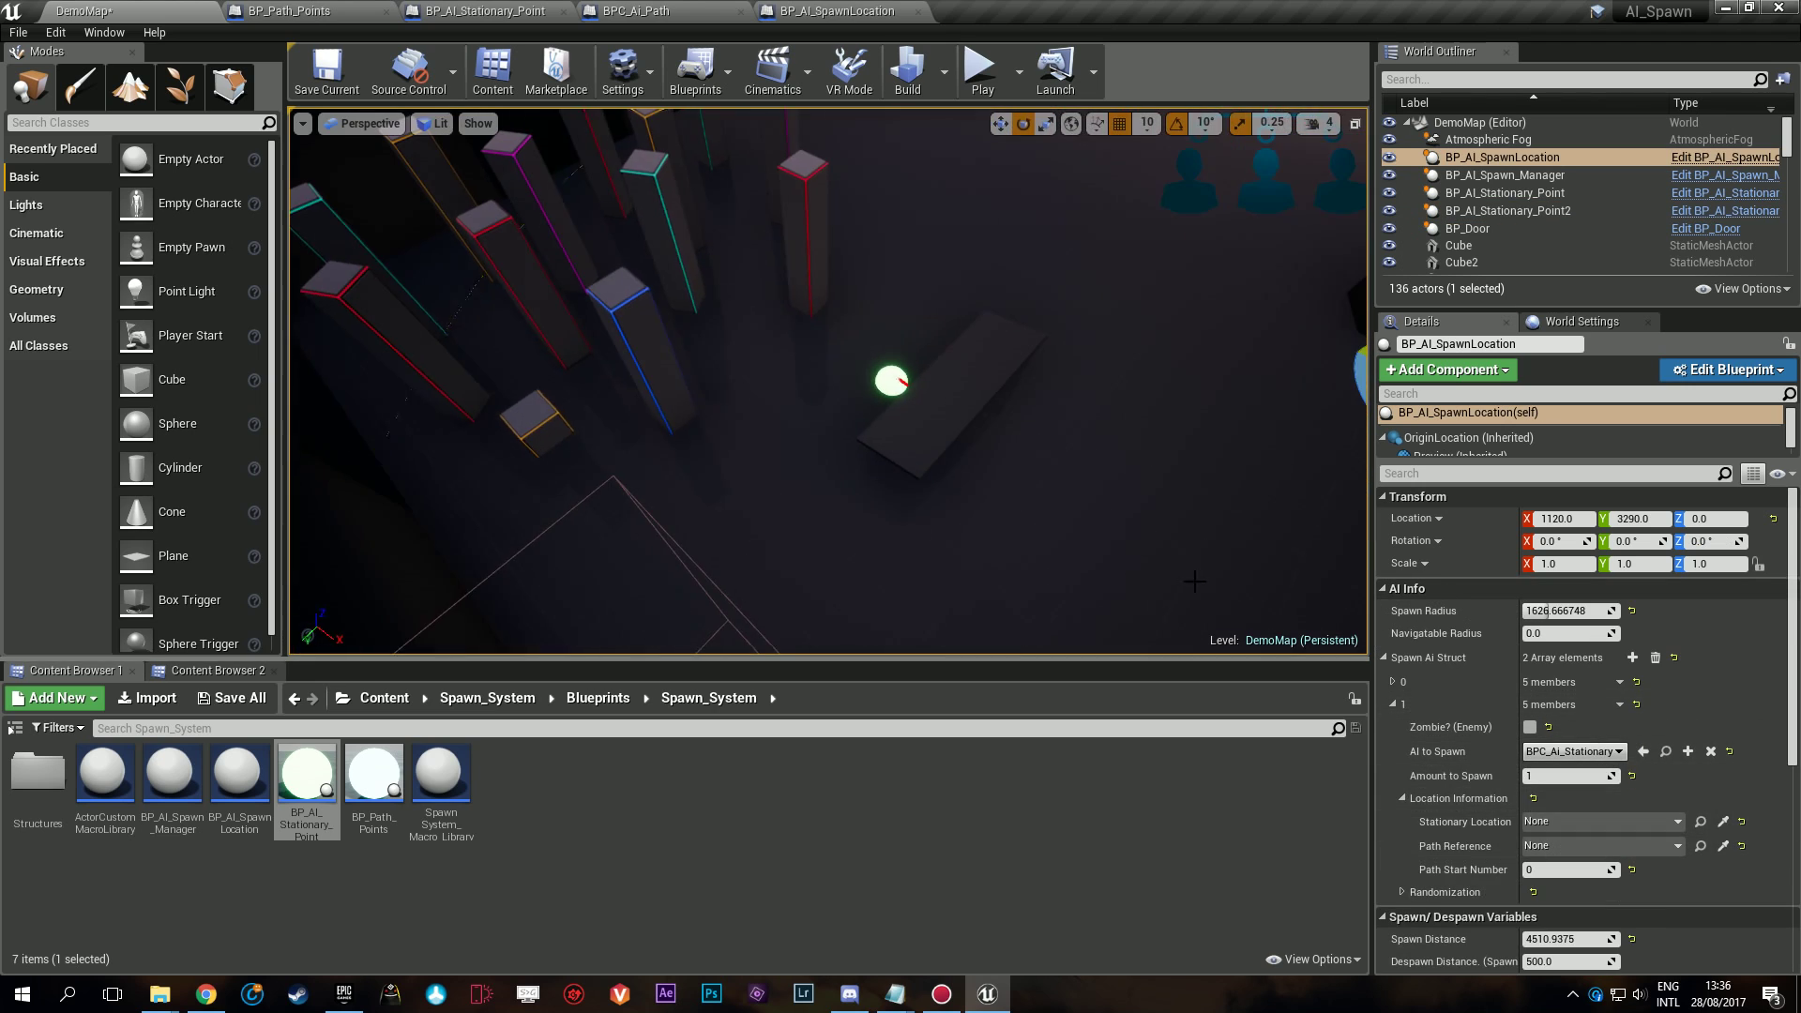
pyautogui.click(1723, 826)
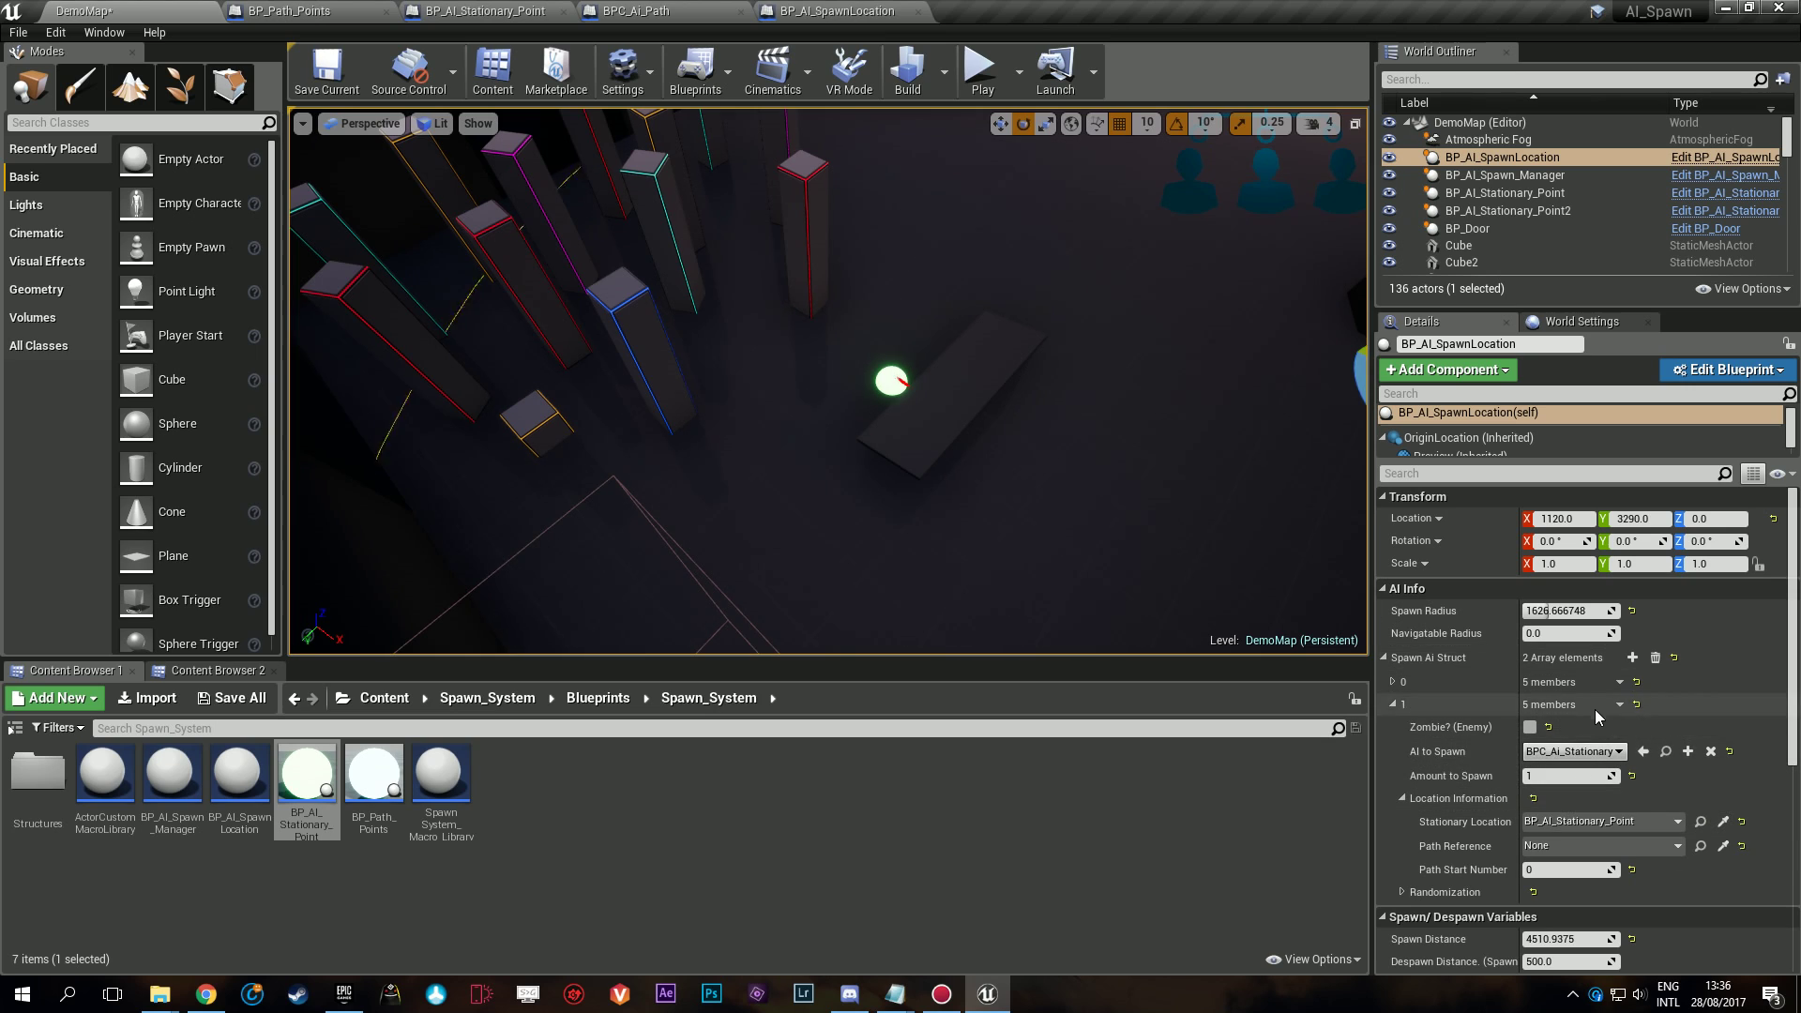
# Duplicate spawn entry 1 and set the copy's Stationary Location to BP_AI_Stationary_Point2.
pyautogui.click(1654, 762)
pyautogui.scroll(-3, 1640, 800)
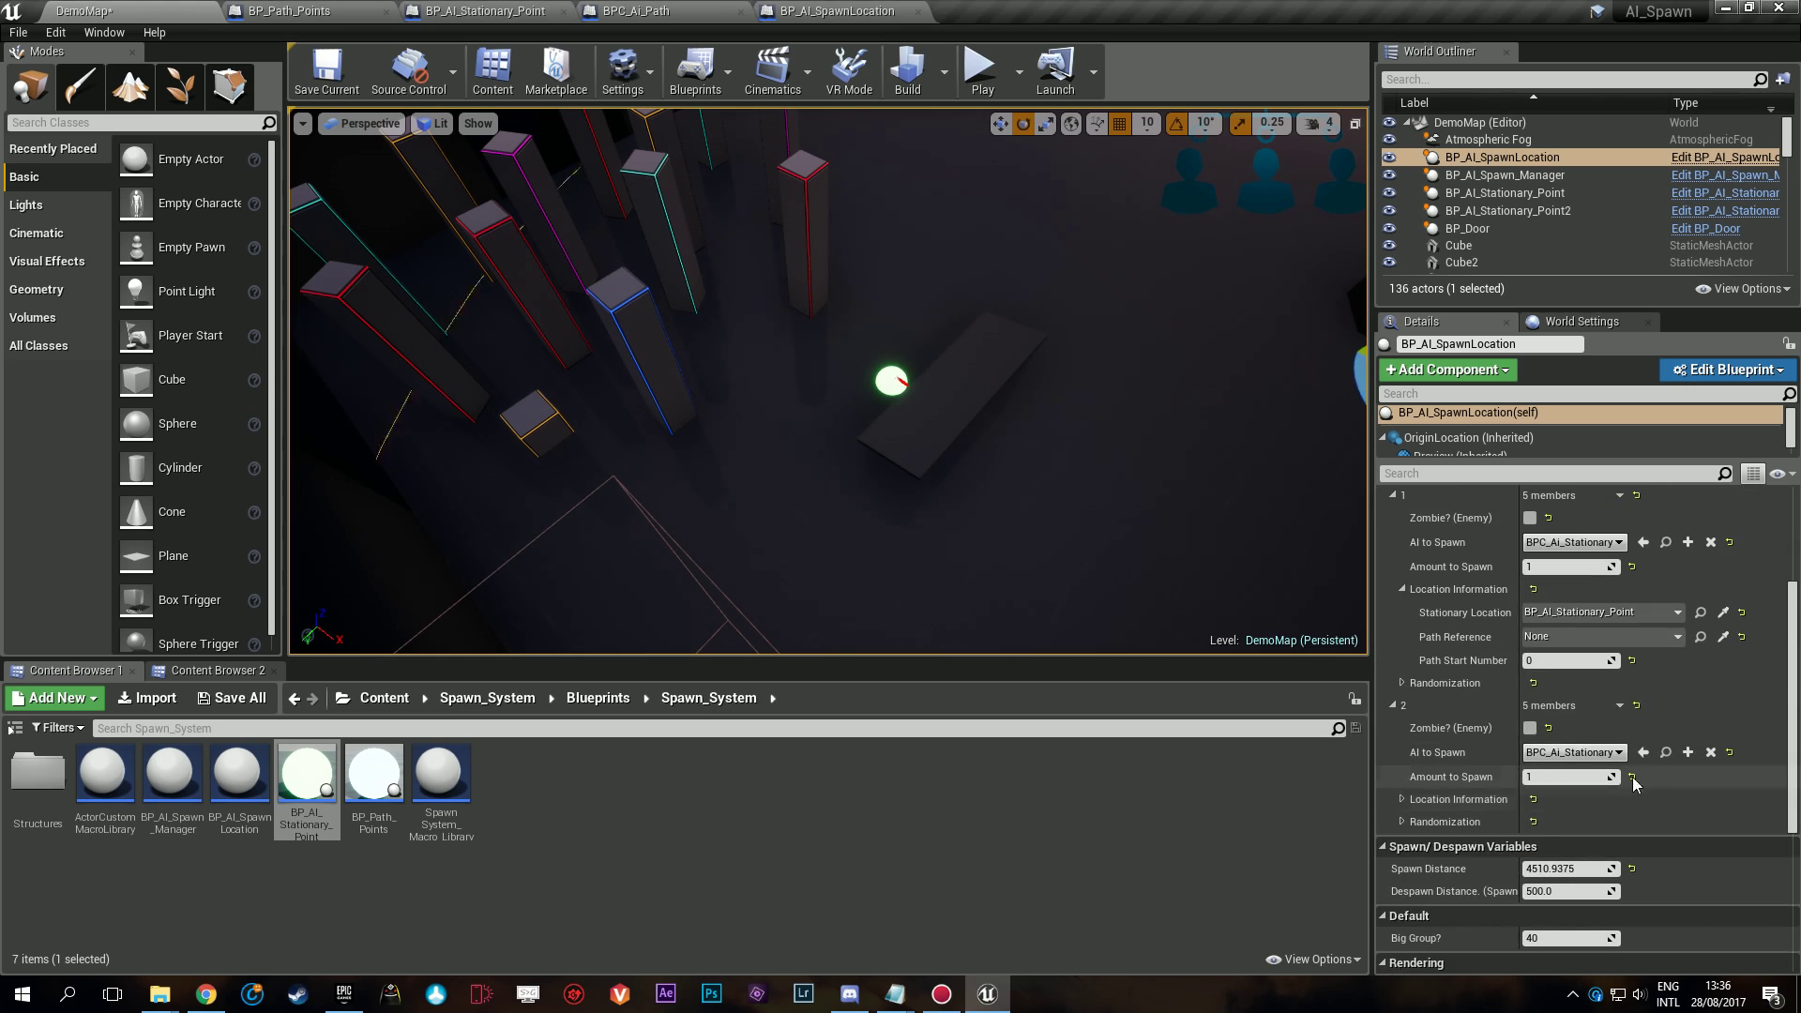
pyautogui.click(1403, 802)
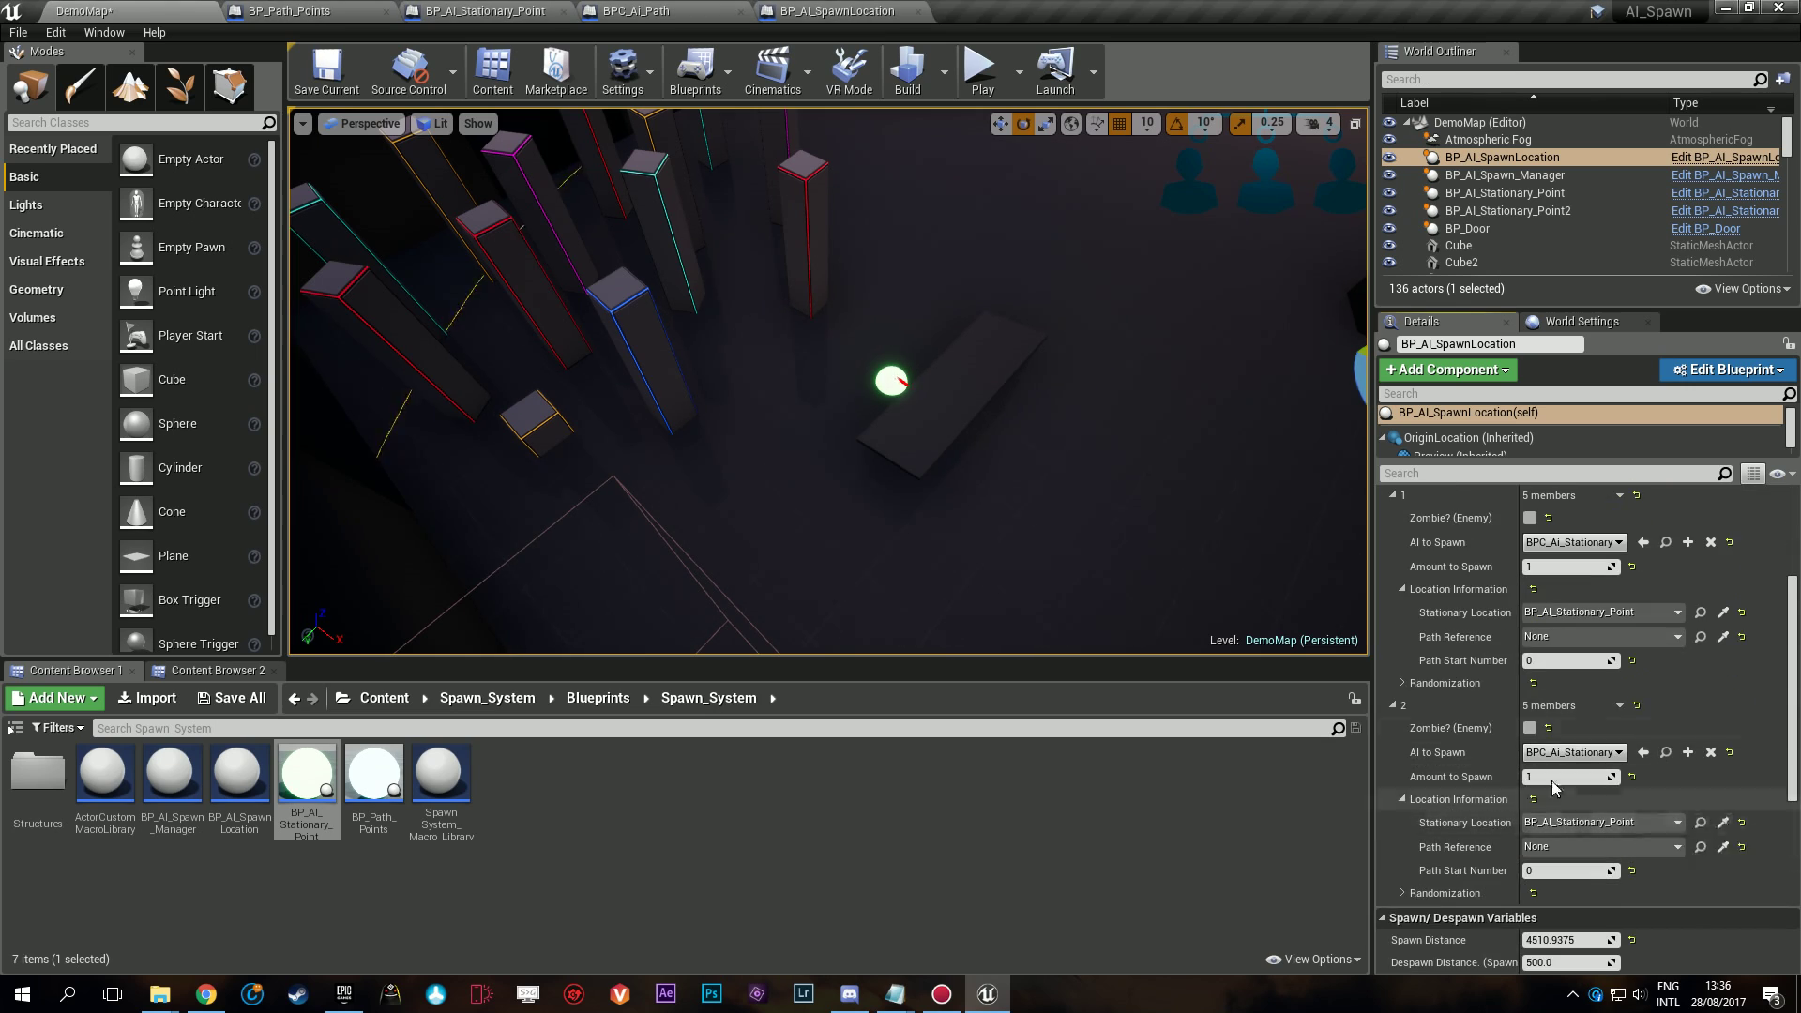
pyautogui.moveTo(1032, 422); pyautogui.dragTo(1314, 422, button='right')
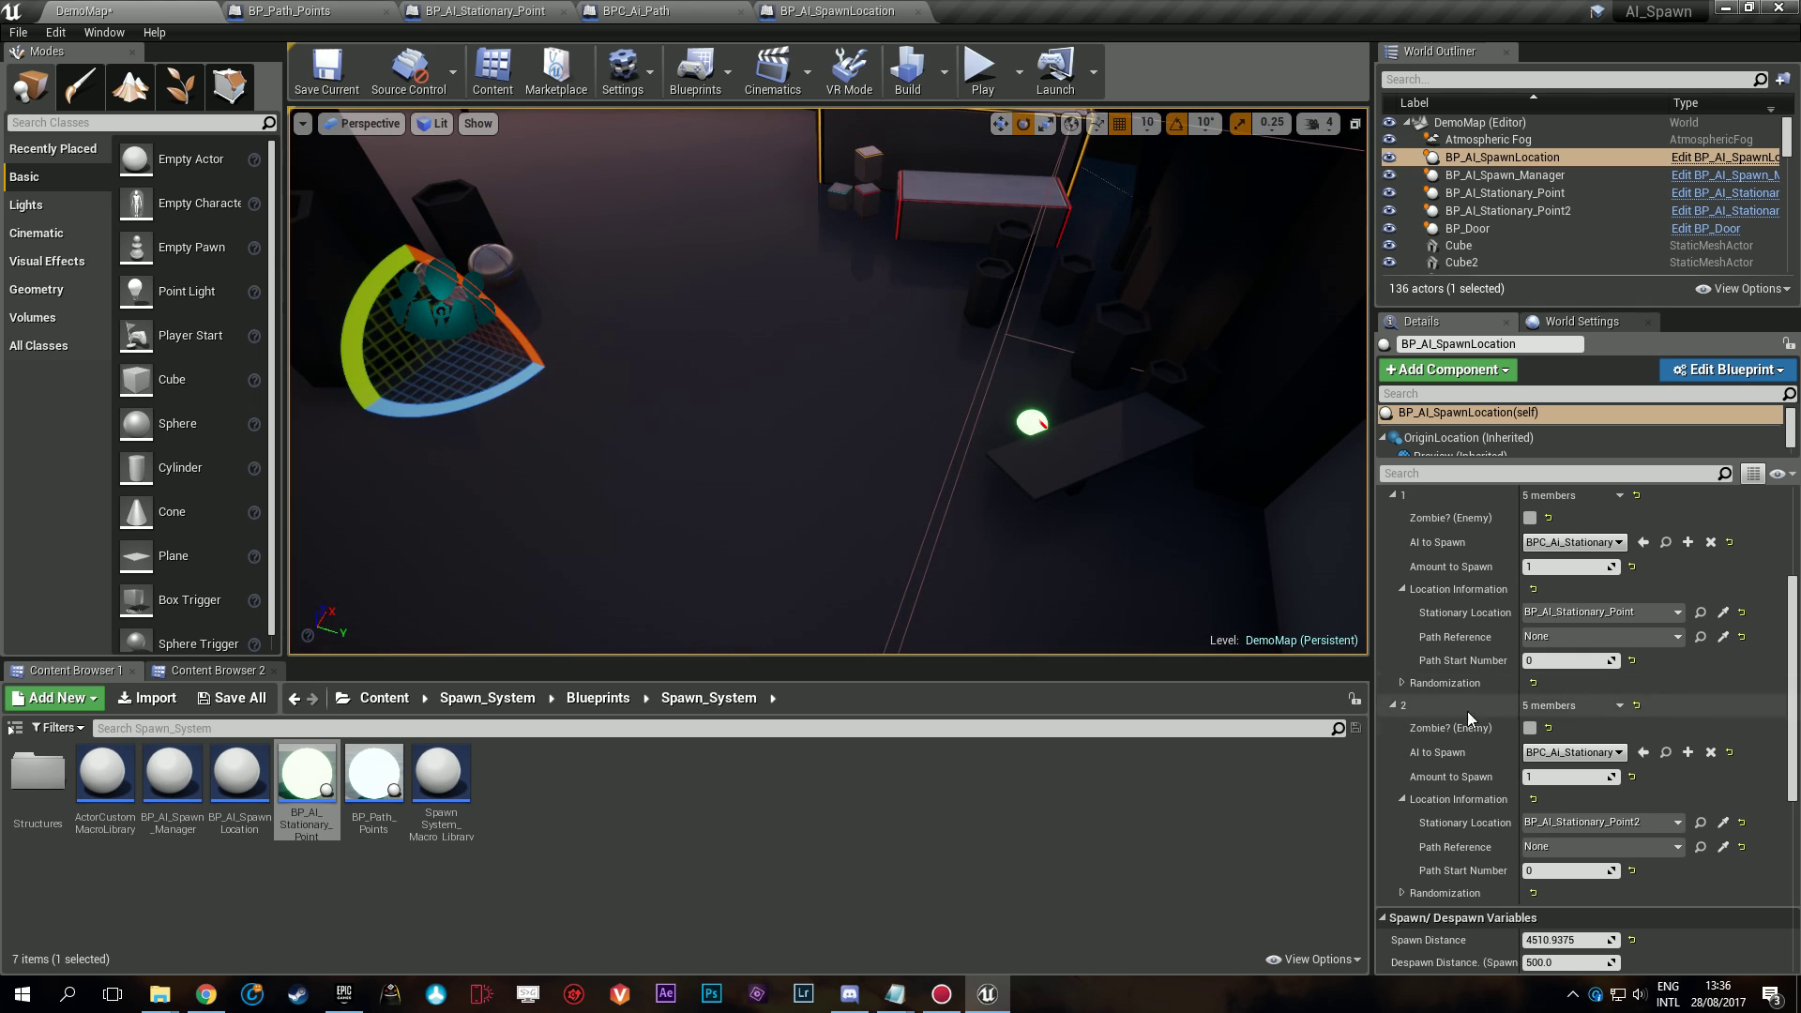
pyautogui.click(1393, 705)
pyautogui.scroll(3, 1407, 600)
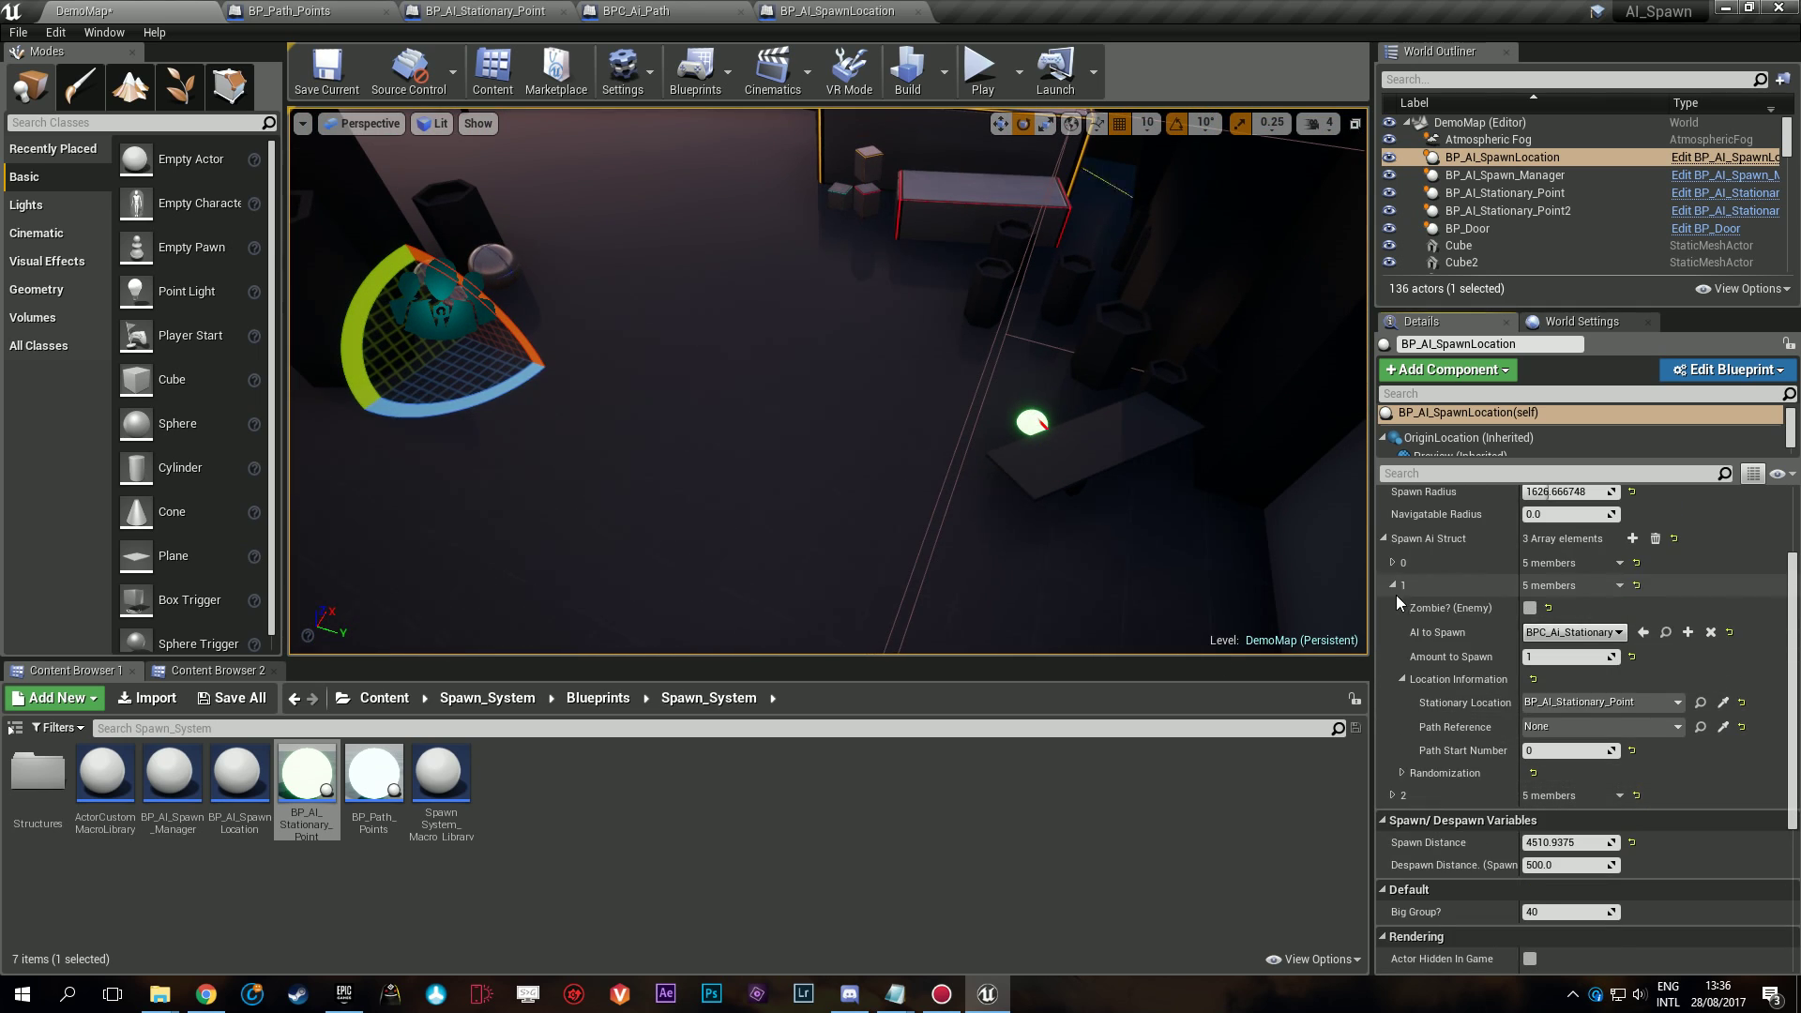
pyautogui.click(1393, 585)
# Add entry 3 to the Spawn Ai Struct, set its AI to Spawn to BPC_Ai_Path and expand its Location Information.
pyautogui.moveTo(859, 486); pyautogui.dragTo(563, 408, button='right')
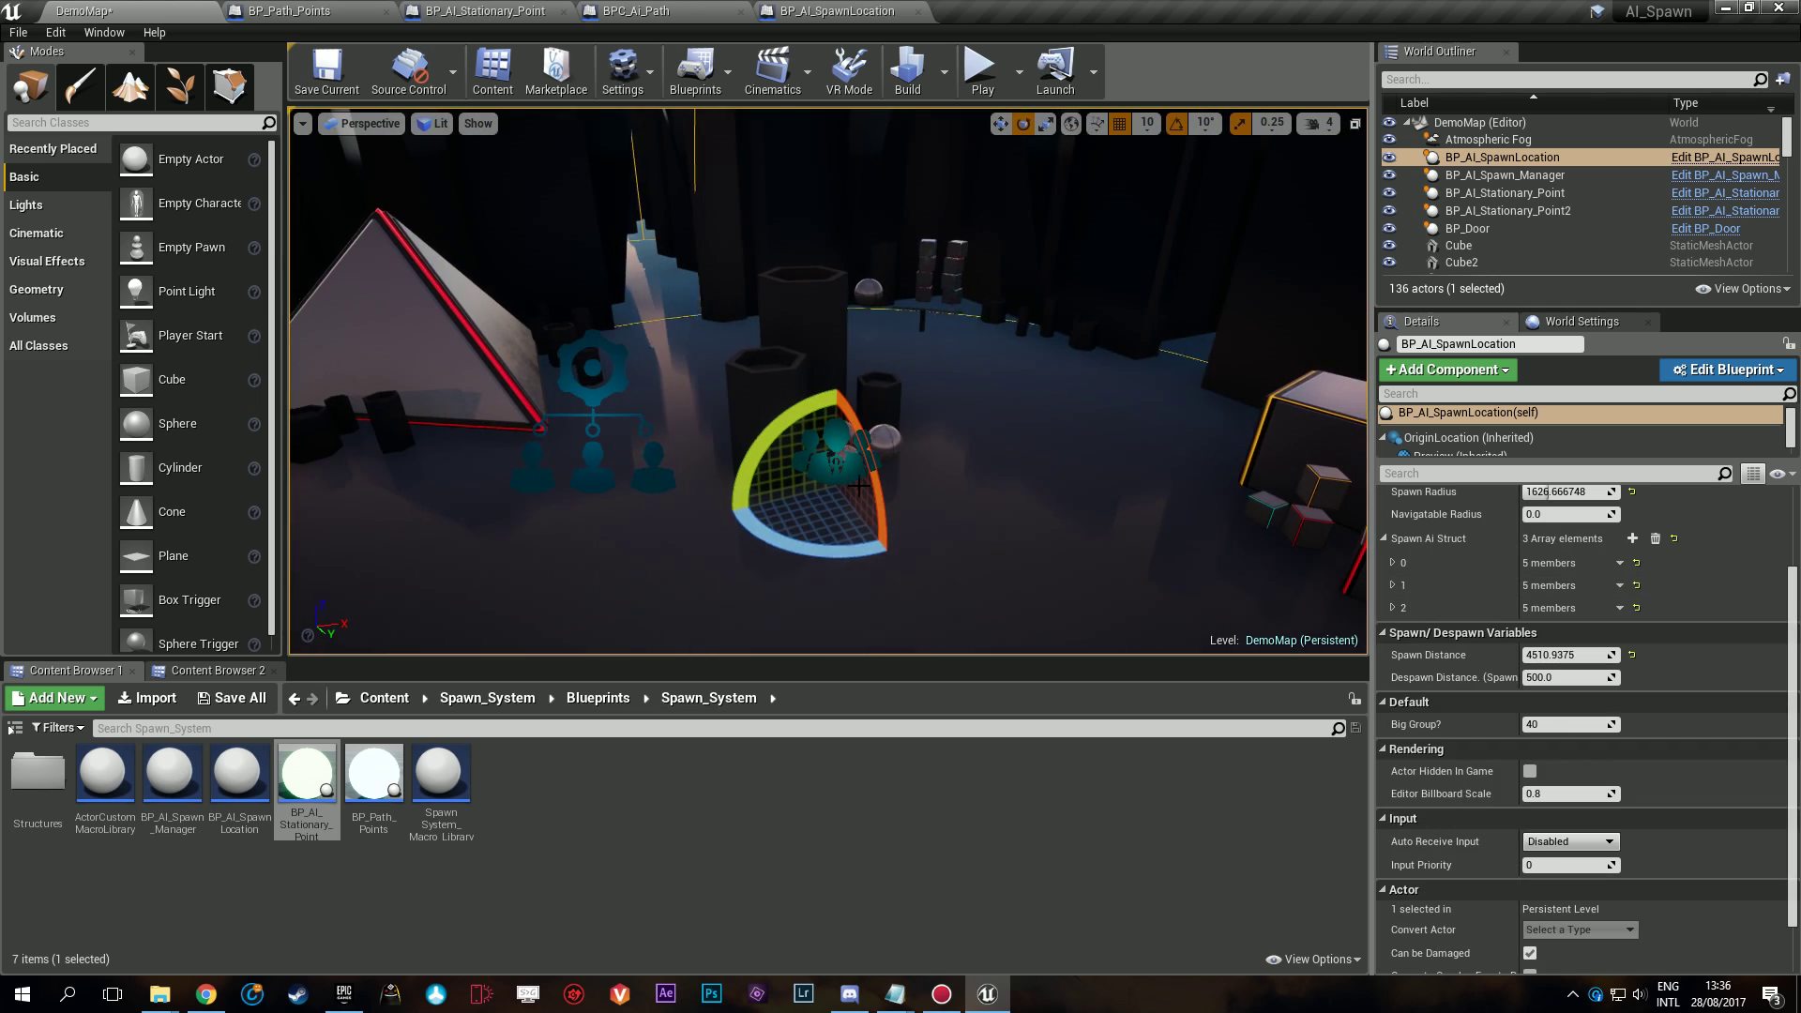
pyautogui.click(1632, 538)
pyautogui.click(1543, 677)
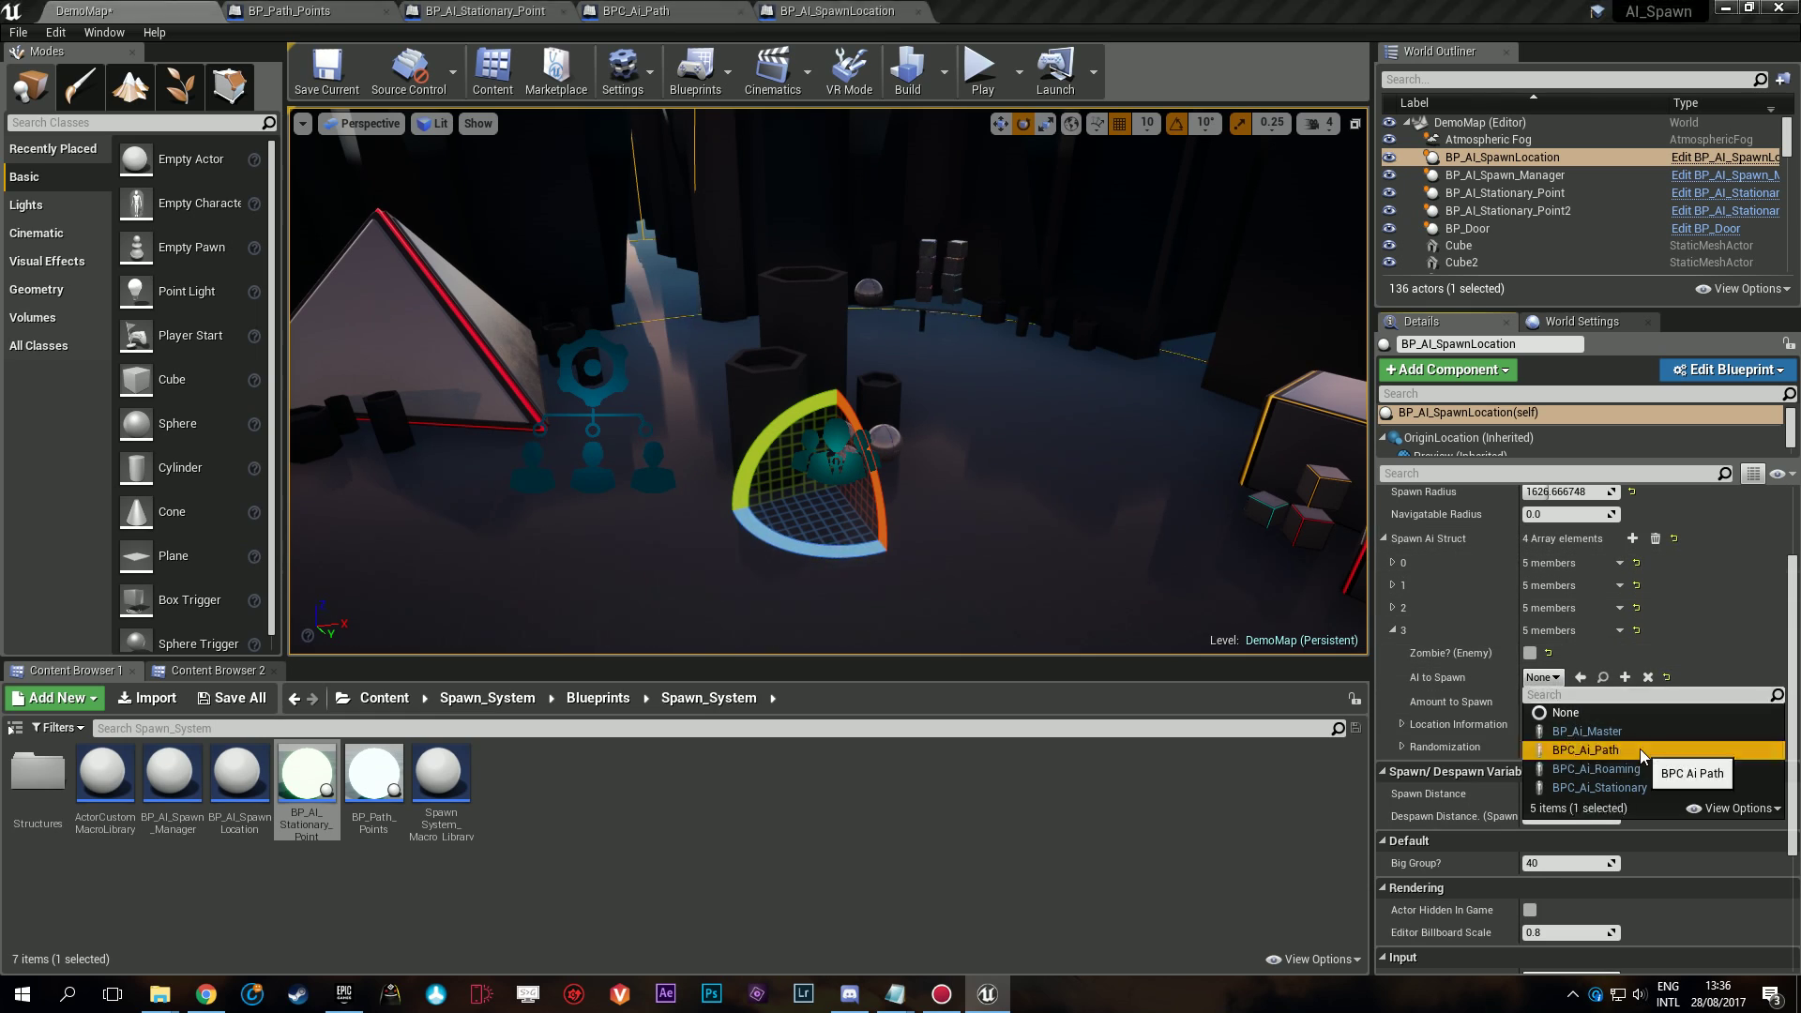
pyautogui.click(1562, 759)
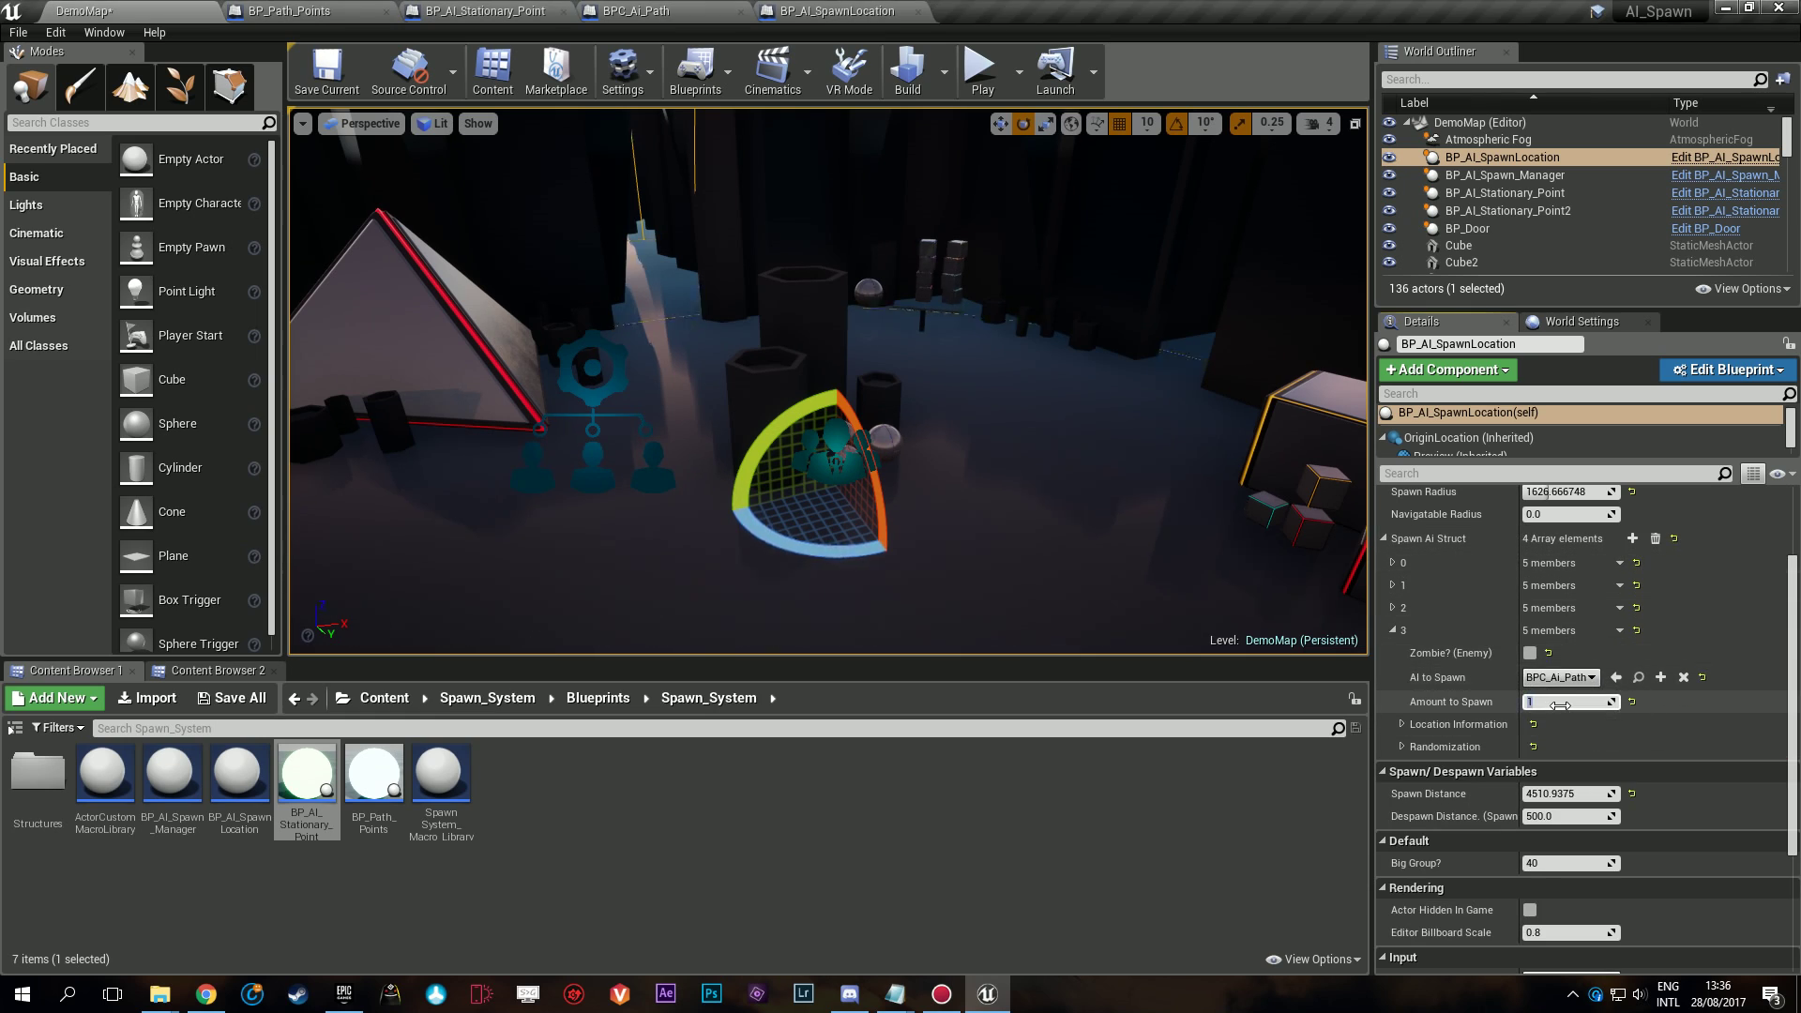
pyautogui.click(1402, 725)
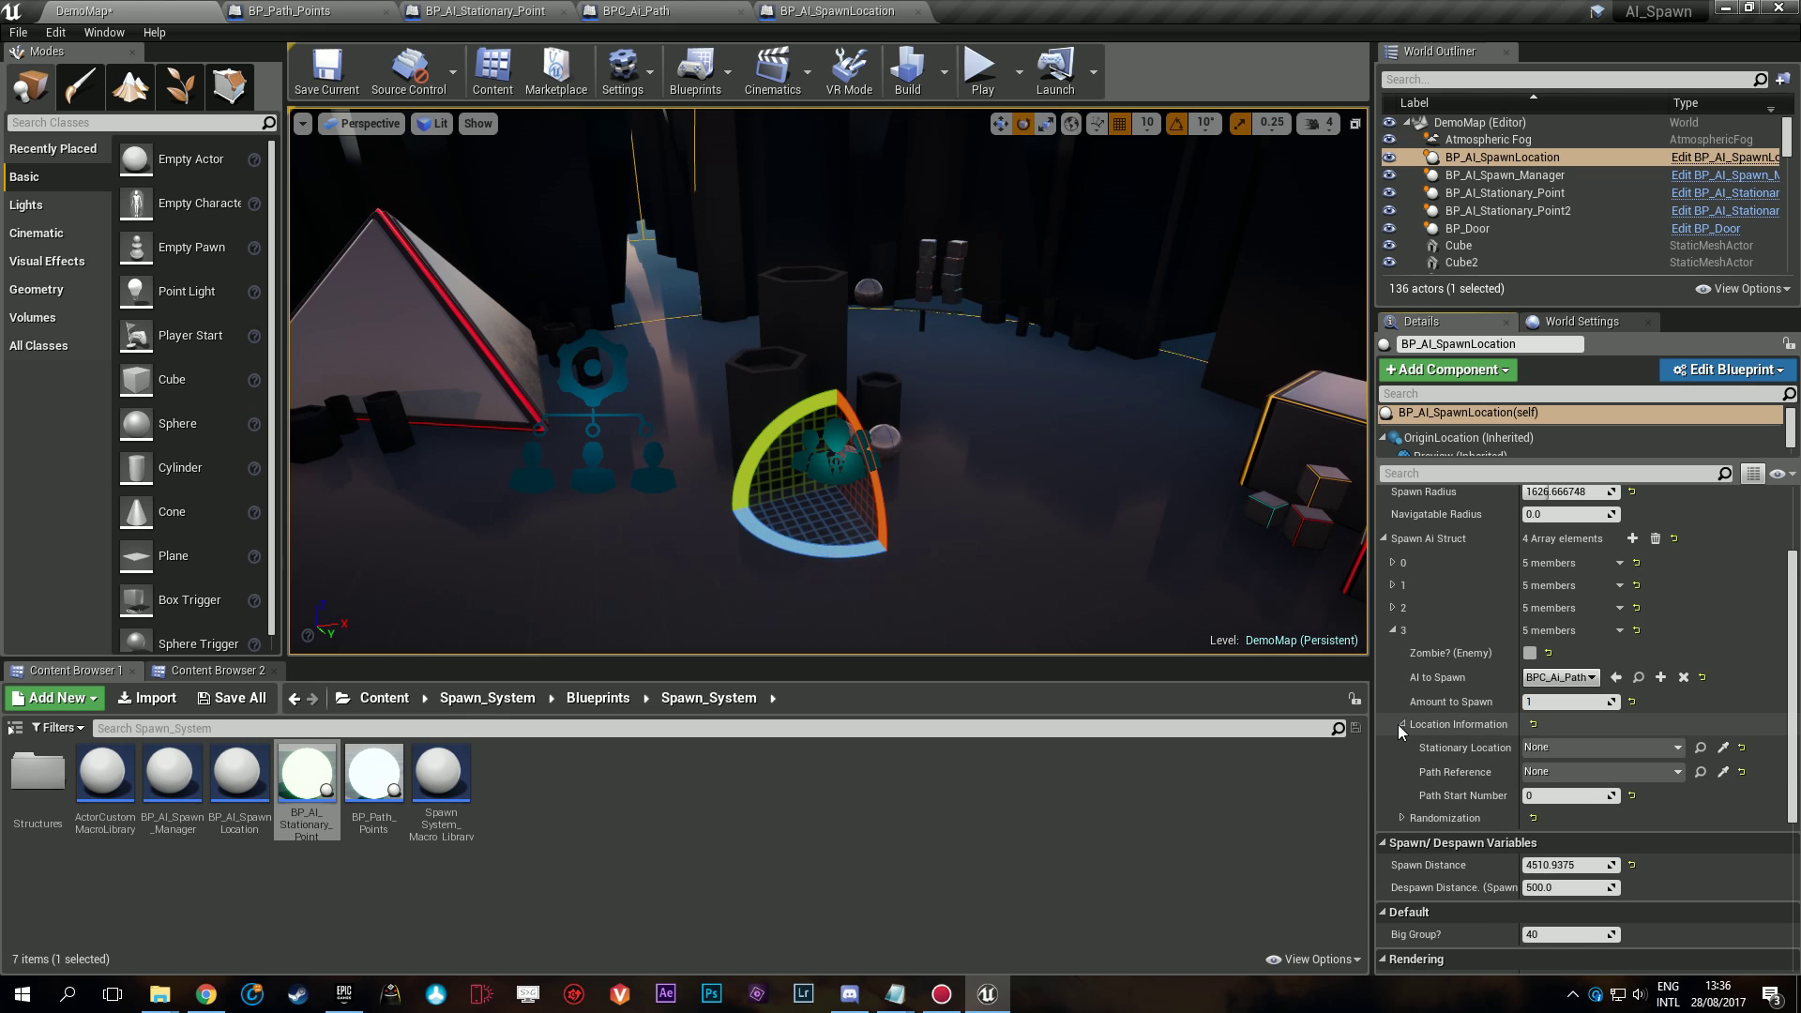
# Place a BP_Path_Points actor in front of the spawn location and duplicate it into a nine-point path circling the area.
pyautogui.moveTo(894, 505); pyautogui.dragTo(850, 554, button='right')
pyautogui.moveTo(374, 774); pyautogui.dragTo(912, 492)
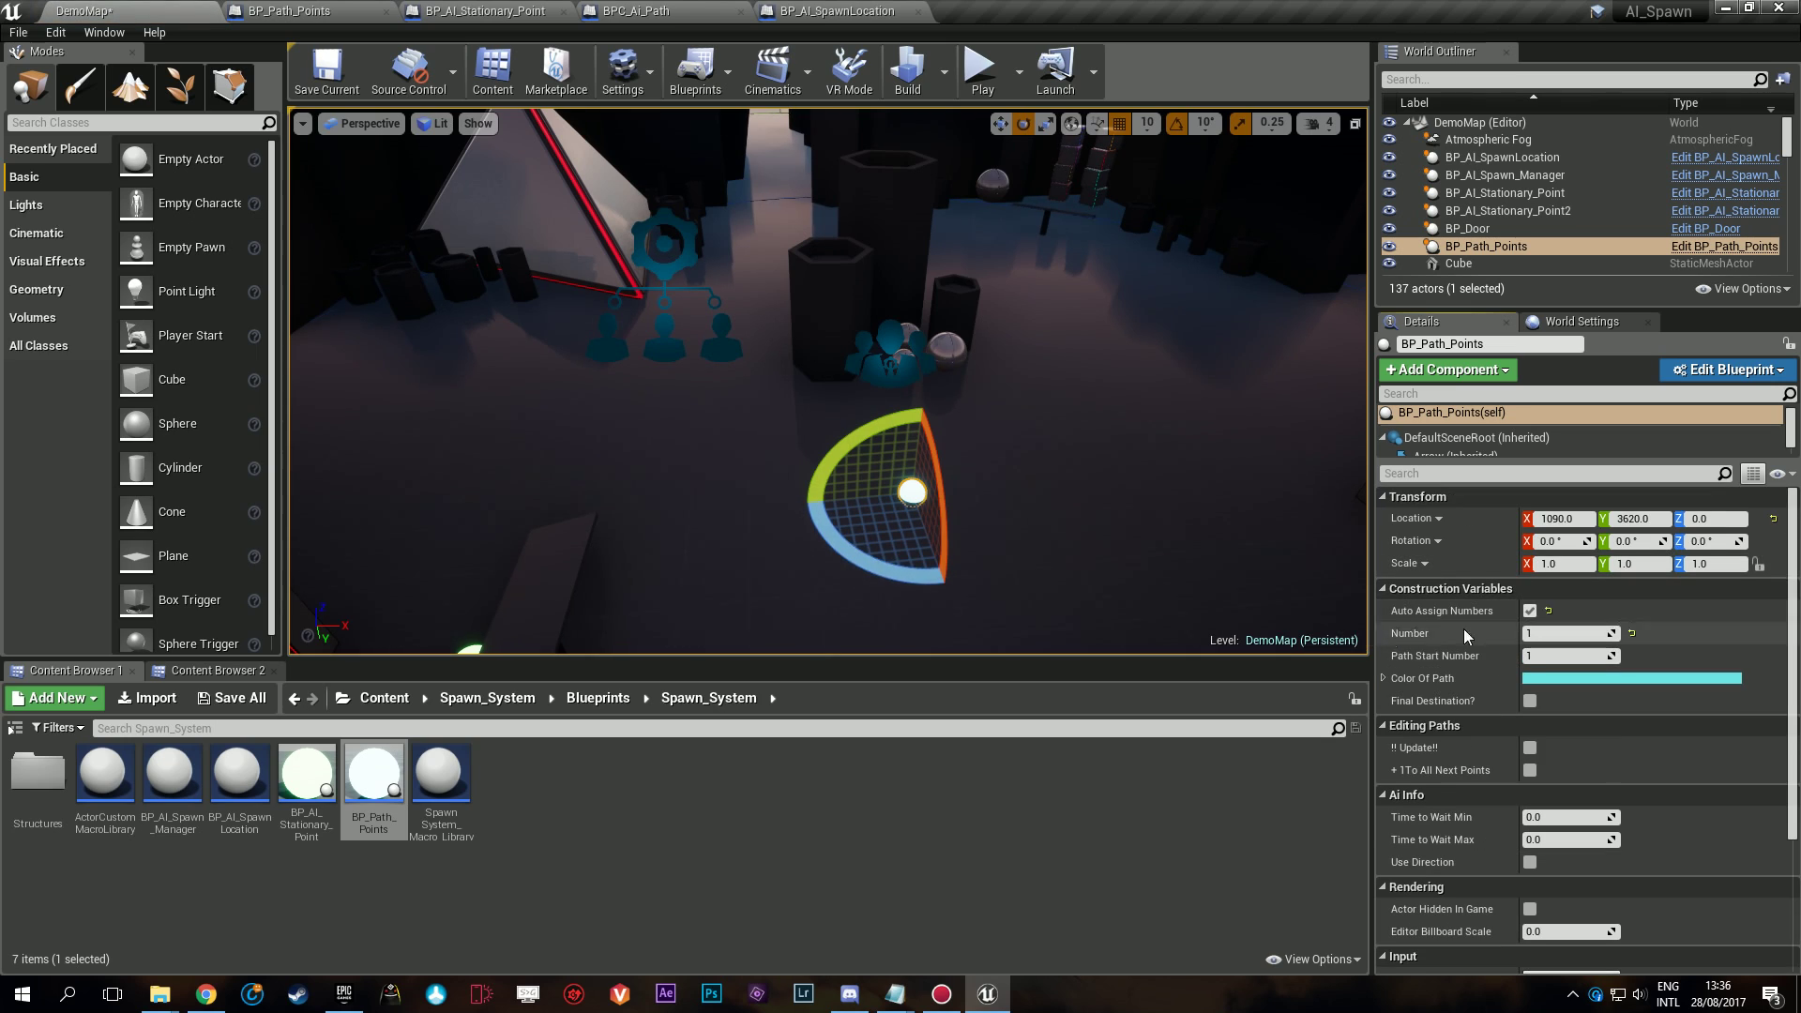
pyautogui.press('w')
pyautogui.keyDown('alt'); pyautogui.moveTo(939, 509); pyautogui.dragTo(651, 649); pyautogui.keyUp('alt')
pyautogui.moveTo(651, 649); pyautogui.dragTo(651, 817, button='right')
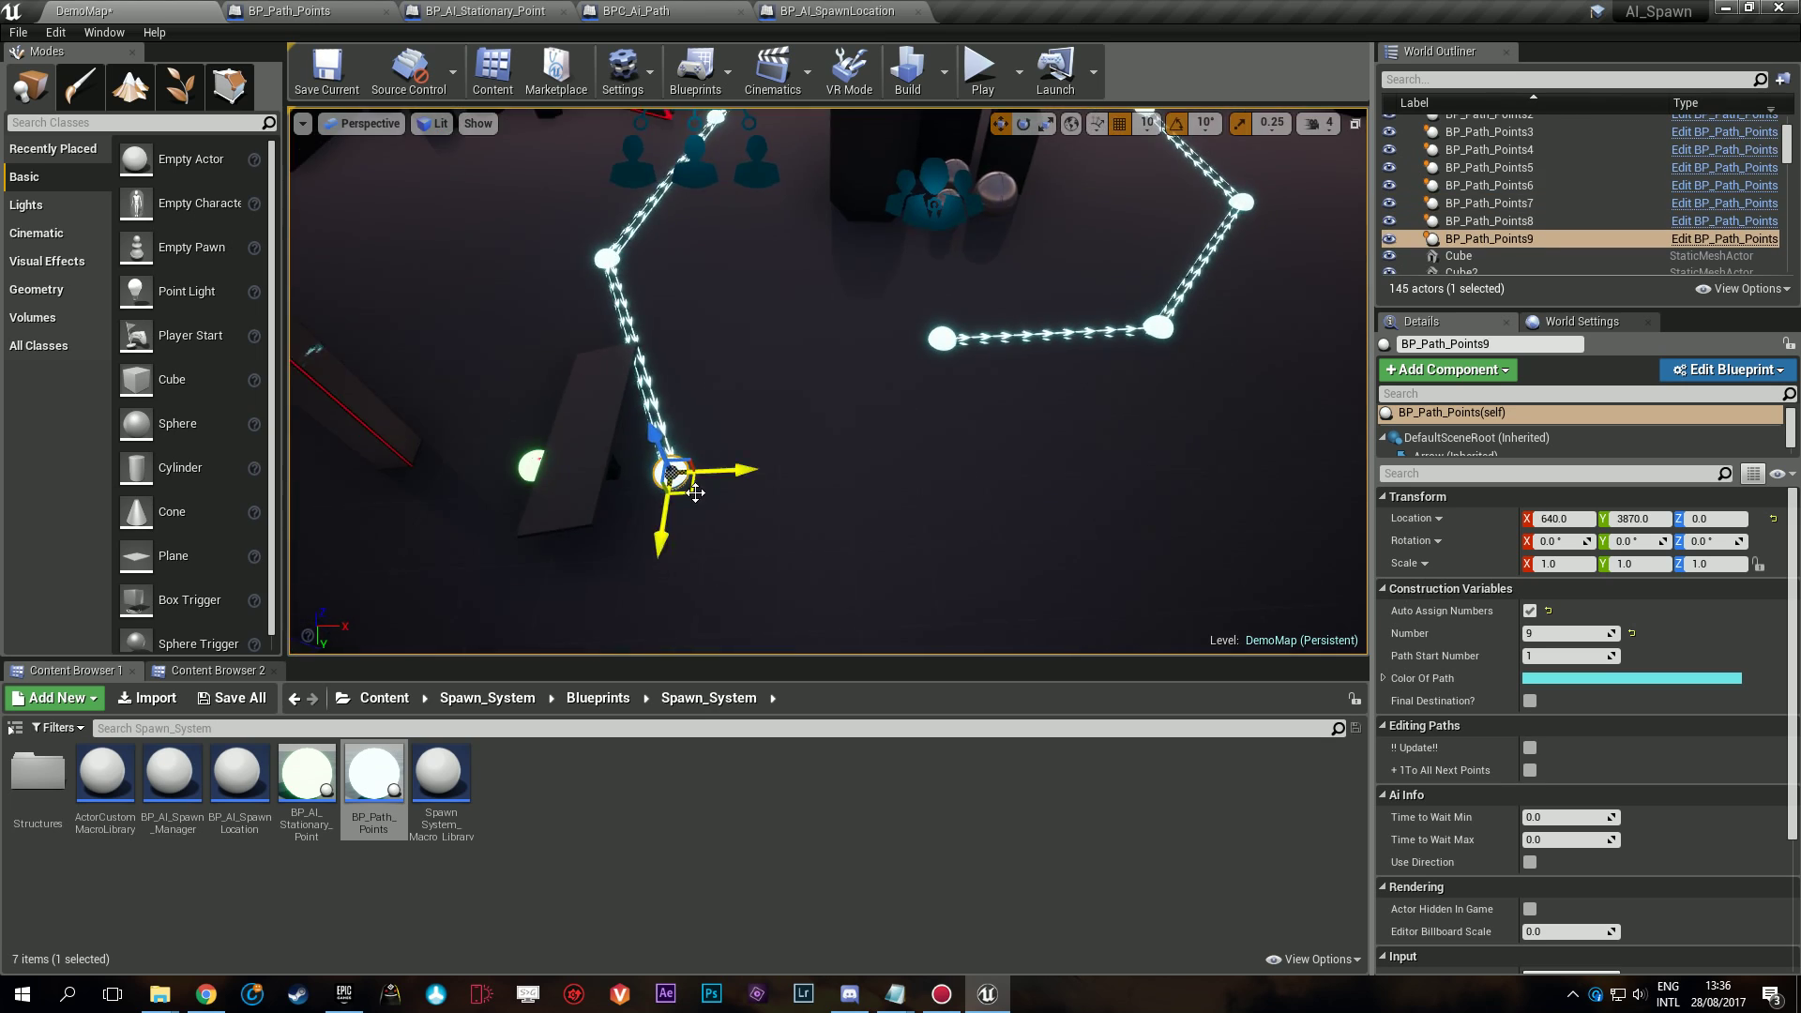
# Duplicate a tenth path point near the path's start and enable Final Destination on it to close the path.
pyautogui.moveTo(695, 490); pyautogui.dragTo(992, 505)
pyautogui.click(1530, 702)
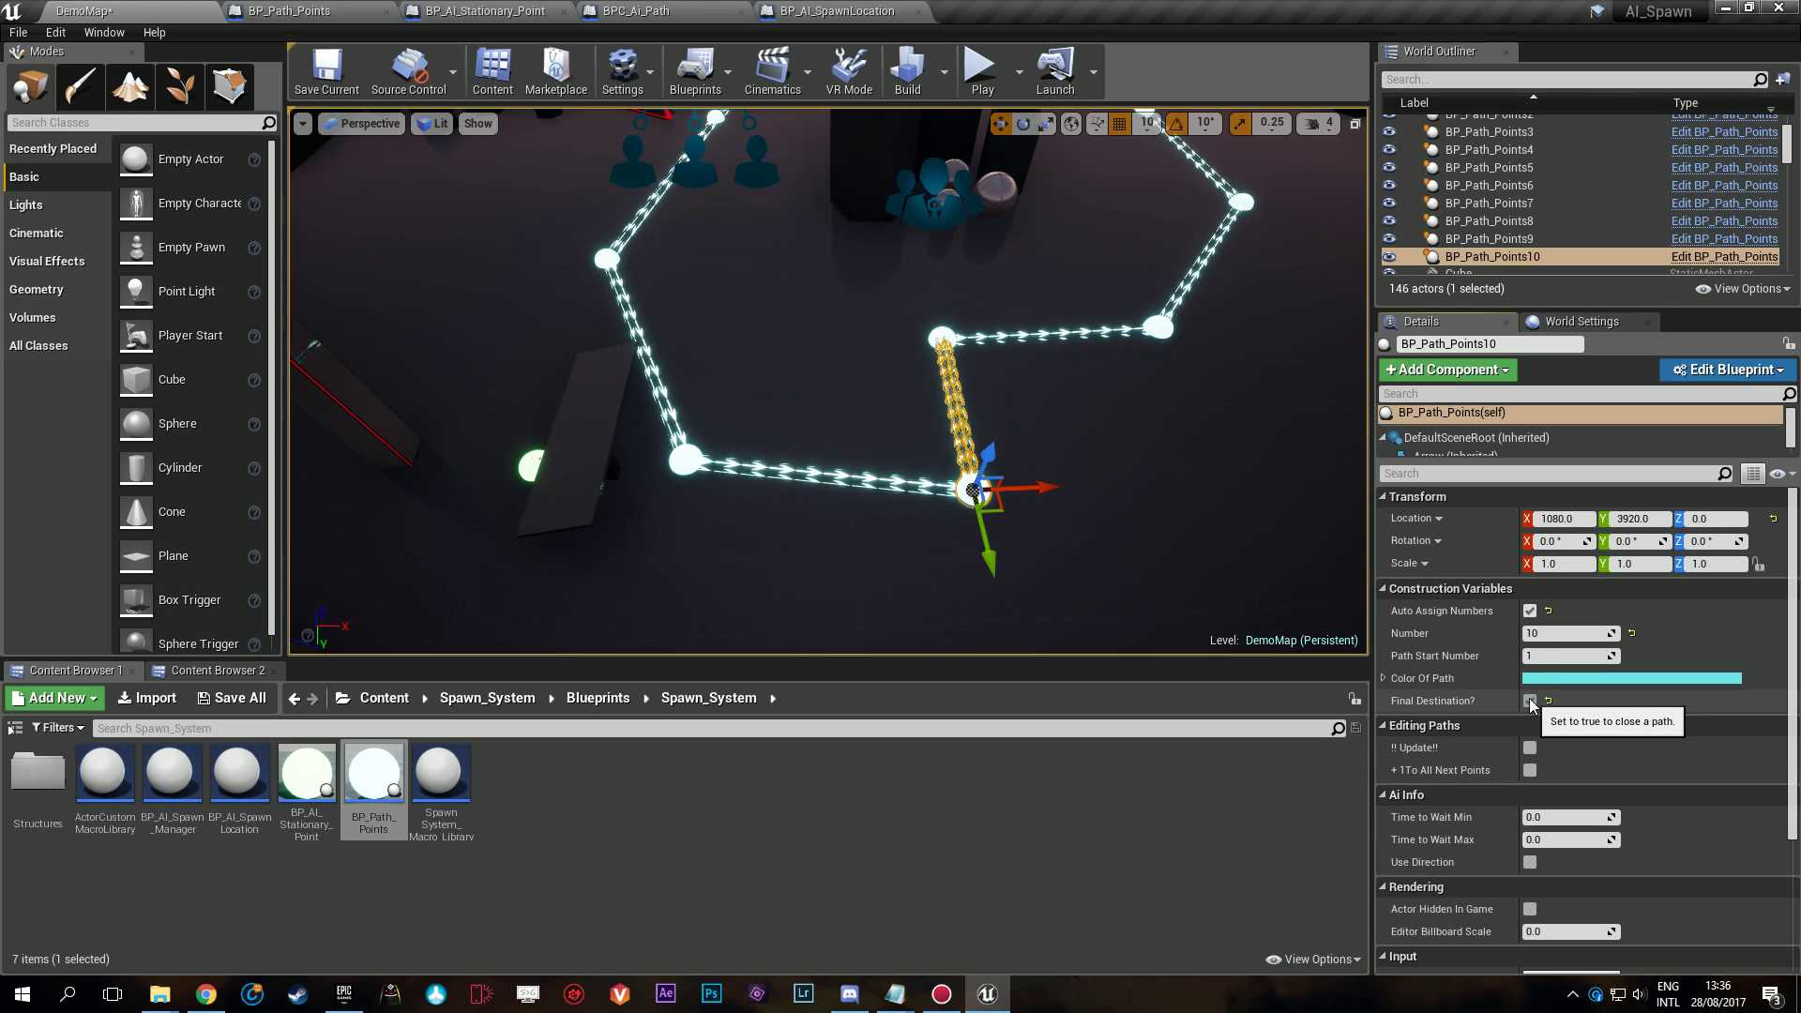
pyautogui.press('XF86AudioLowerVolume')
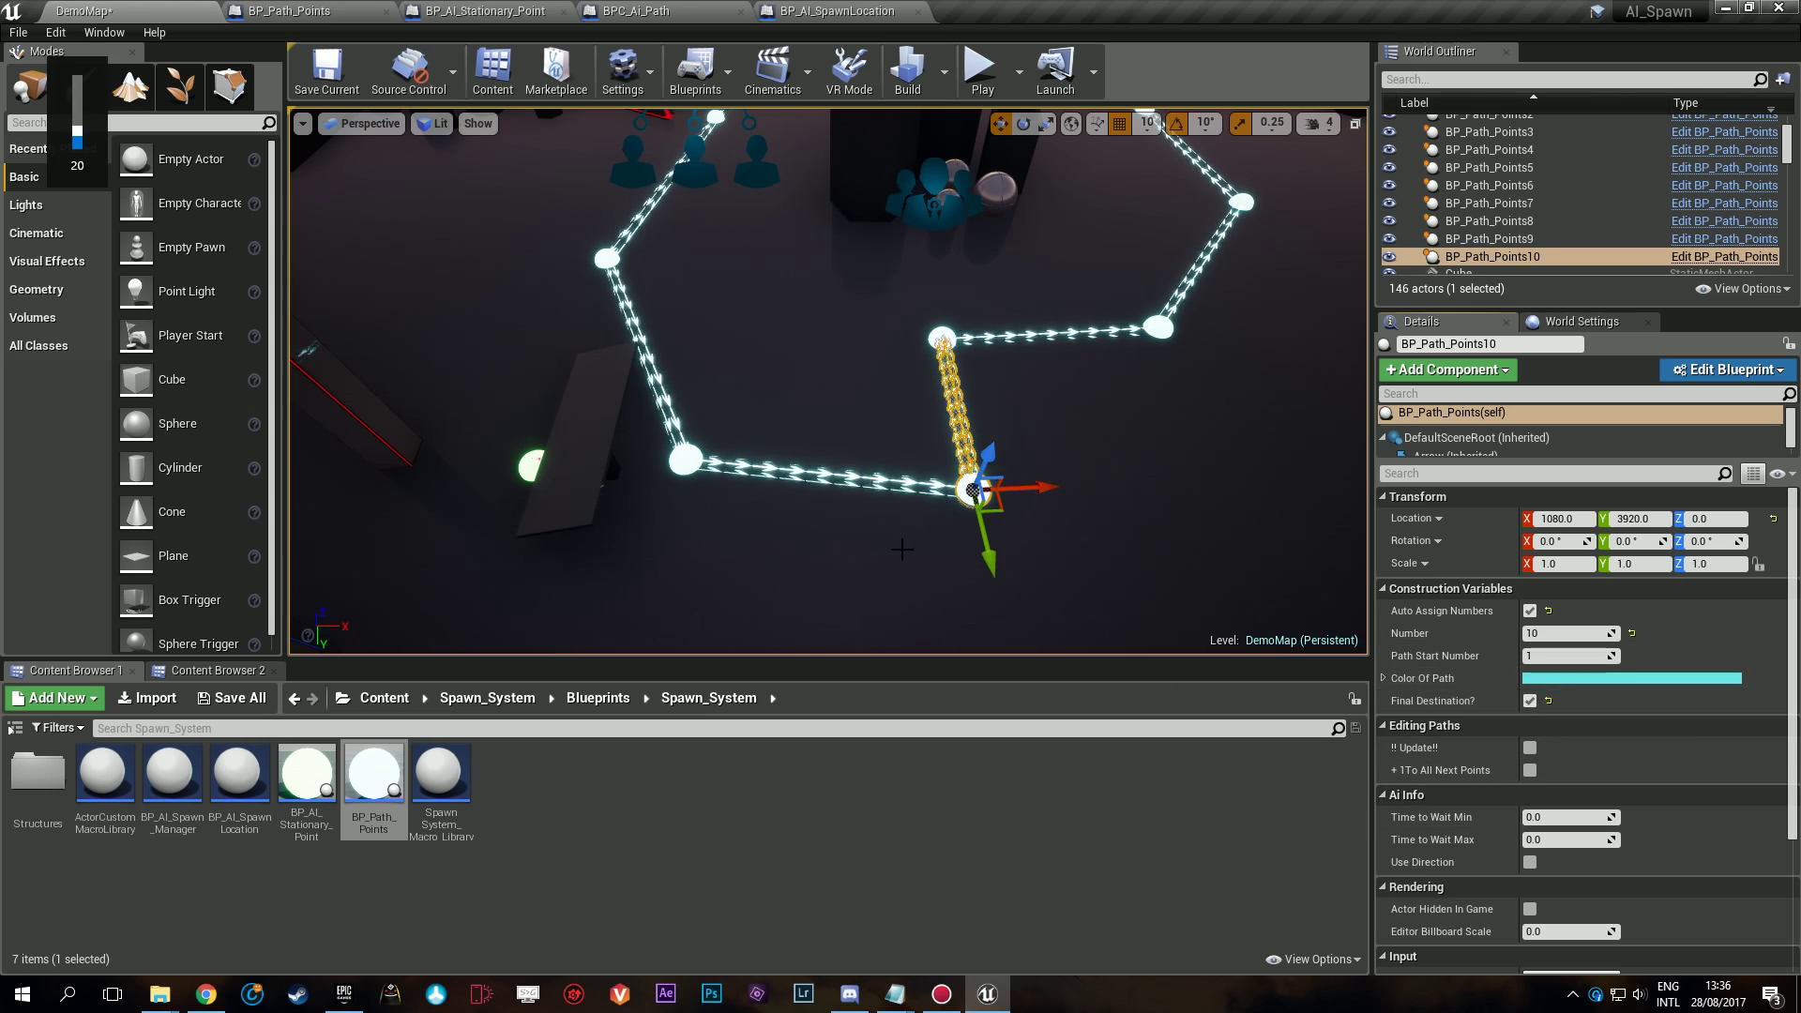
# Enable Use Direction on BP_Path_Points9 and rotate its direction arrow to face the nearby slanted slab.
pyautogui.click(665, 451)
pyautogui.click(684, 456)
pyautogui.moveTo(786, 452); pyautogui.dragTo(634, 452, button='right')
pyautogui.press('w')
pyautogui.scroll(-3, 1548, 694)
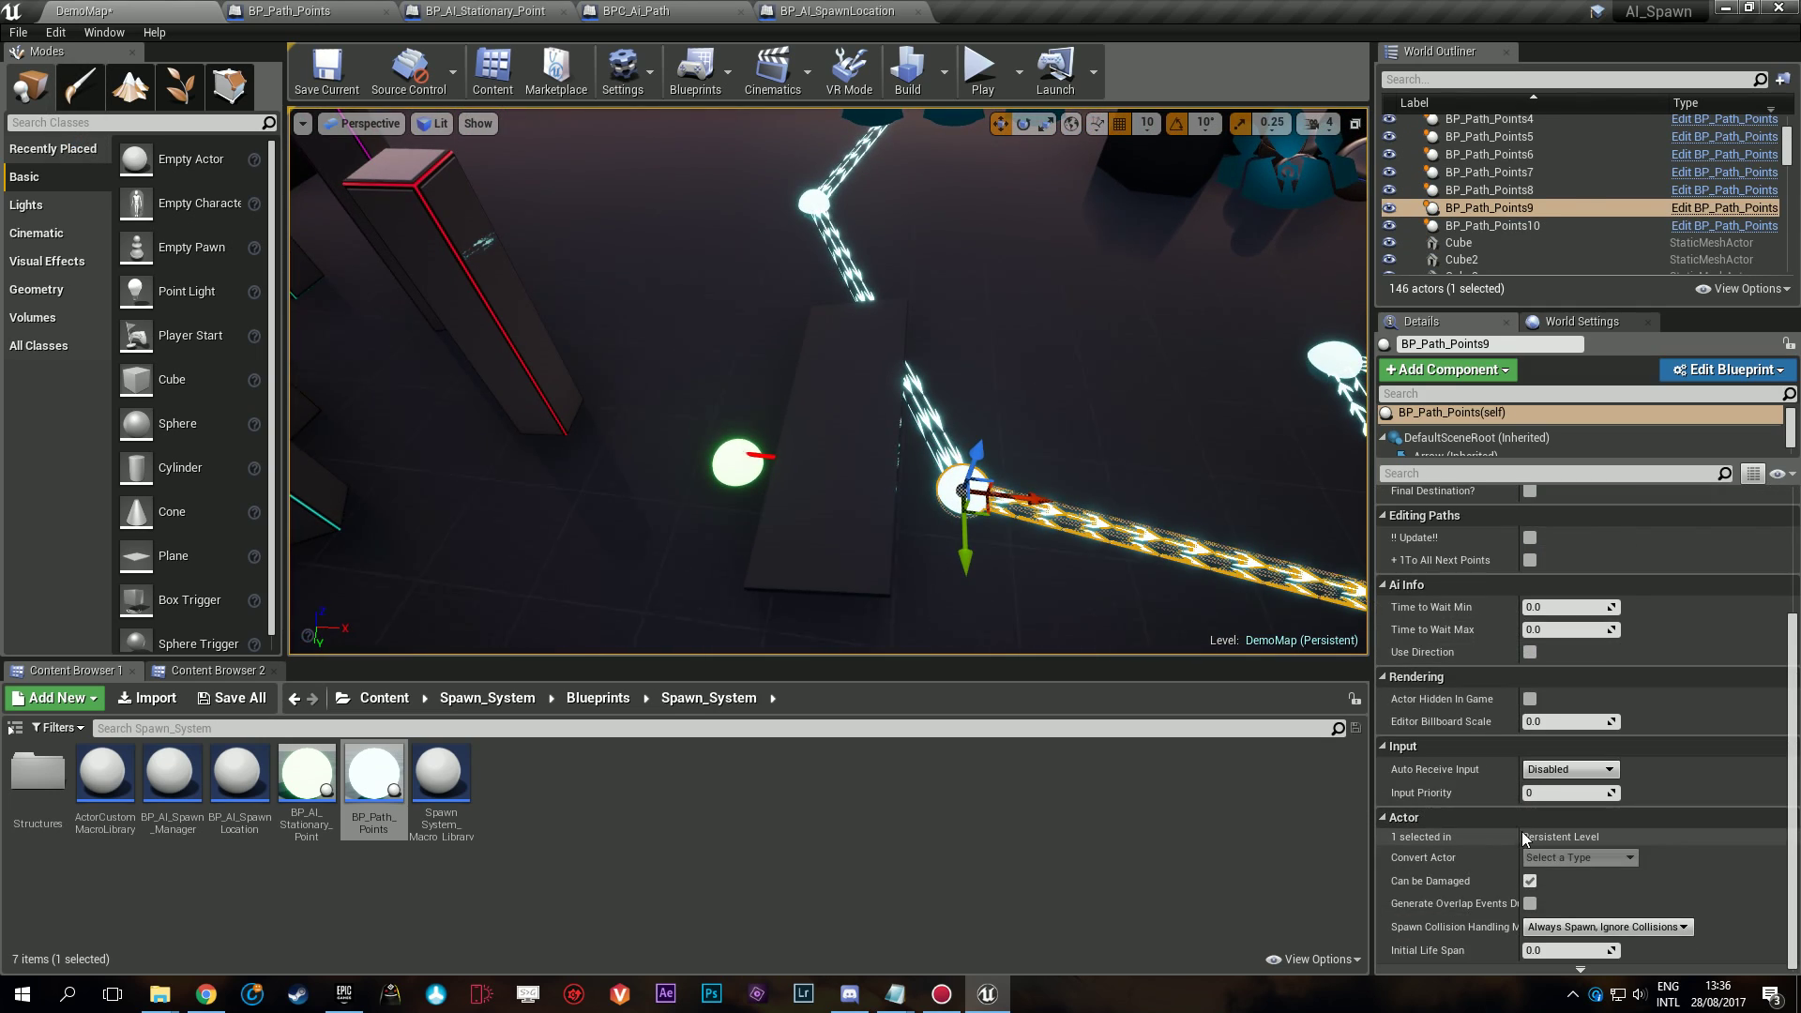
pyautogui.click(1530, 652)
pyautogui.press('d')
pyautogui.moveTo(913, 551); pyautogui.dragTo(779, 573, button='right')
pyautogui.press('e')
pyautogui.moveTo(913, 553); pyautogui.dragTo(966, 546)
pyautogui.moveTo(1013, 451); pyautogui.dragTo(909, 261)
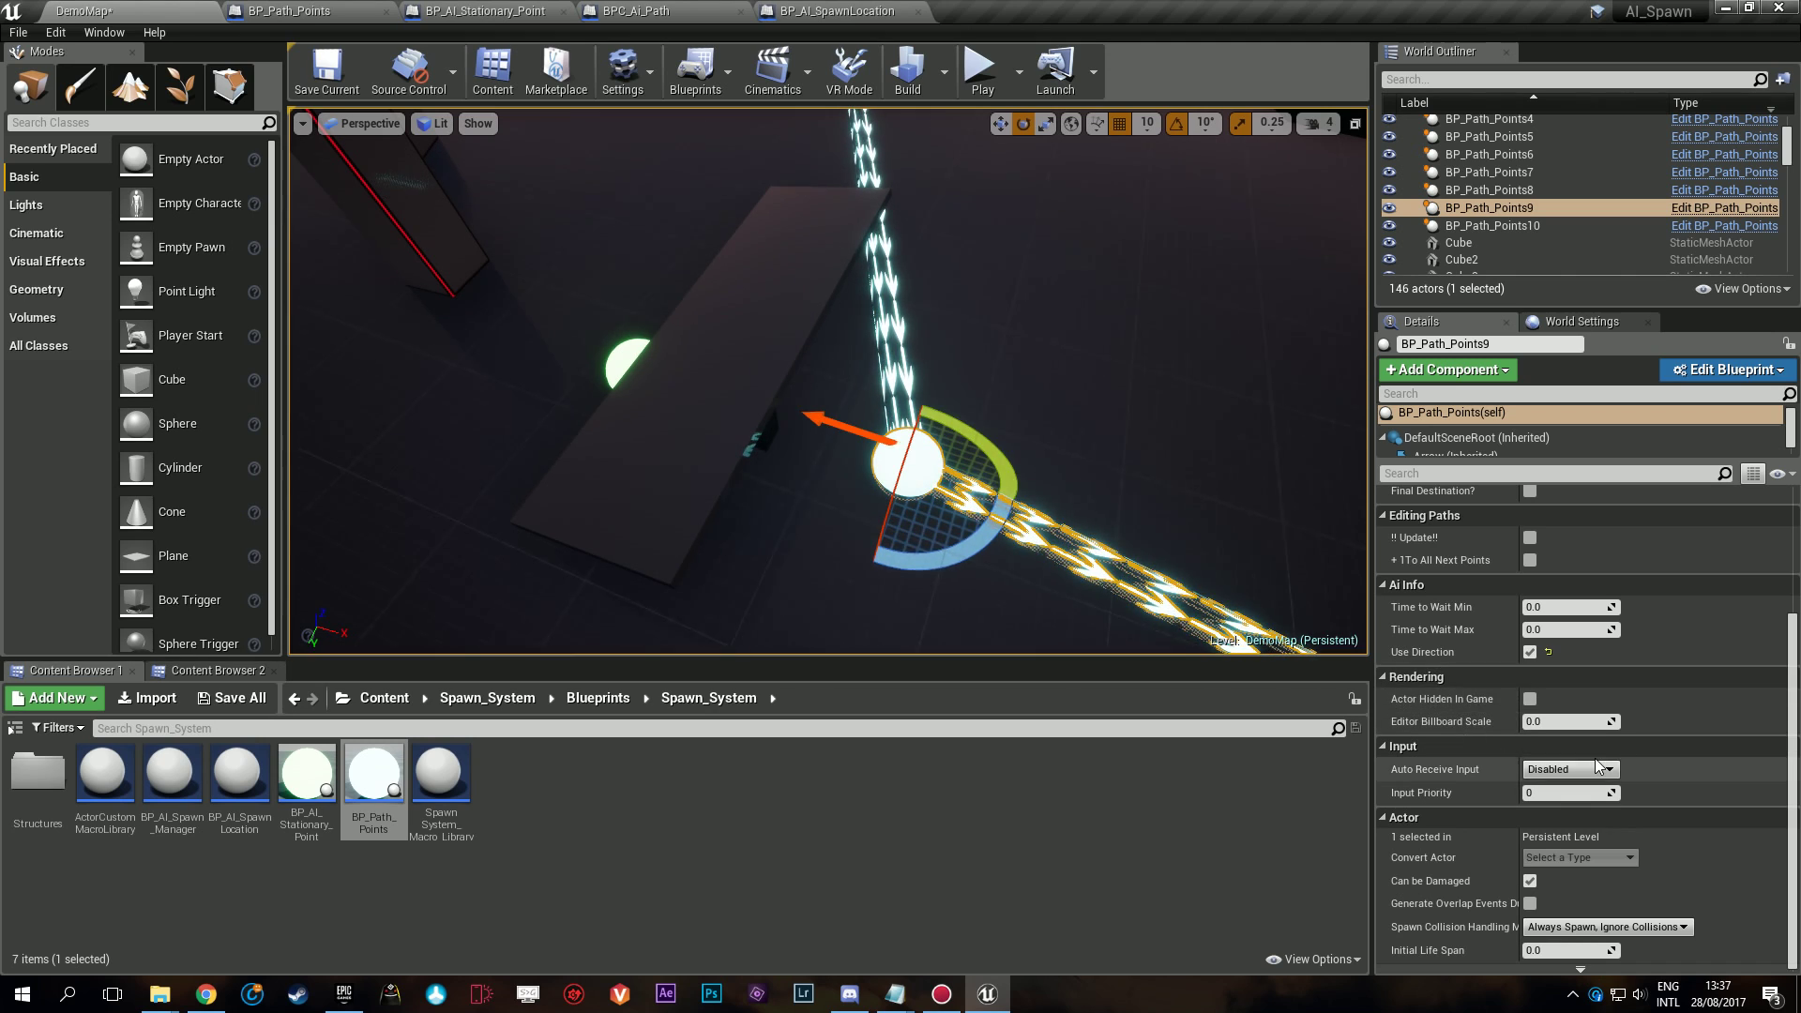
# Set the Time to Wait Min of BP_Path_Points9 to 5.
pyautogui.scroll(3, 1566, 750)
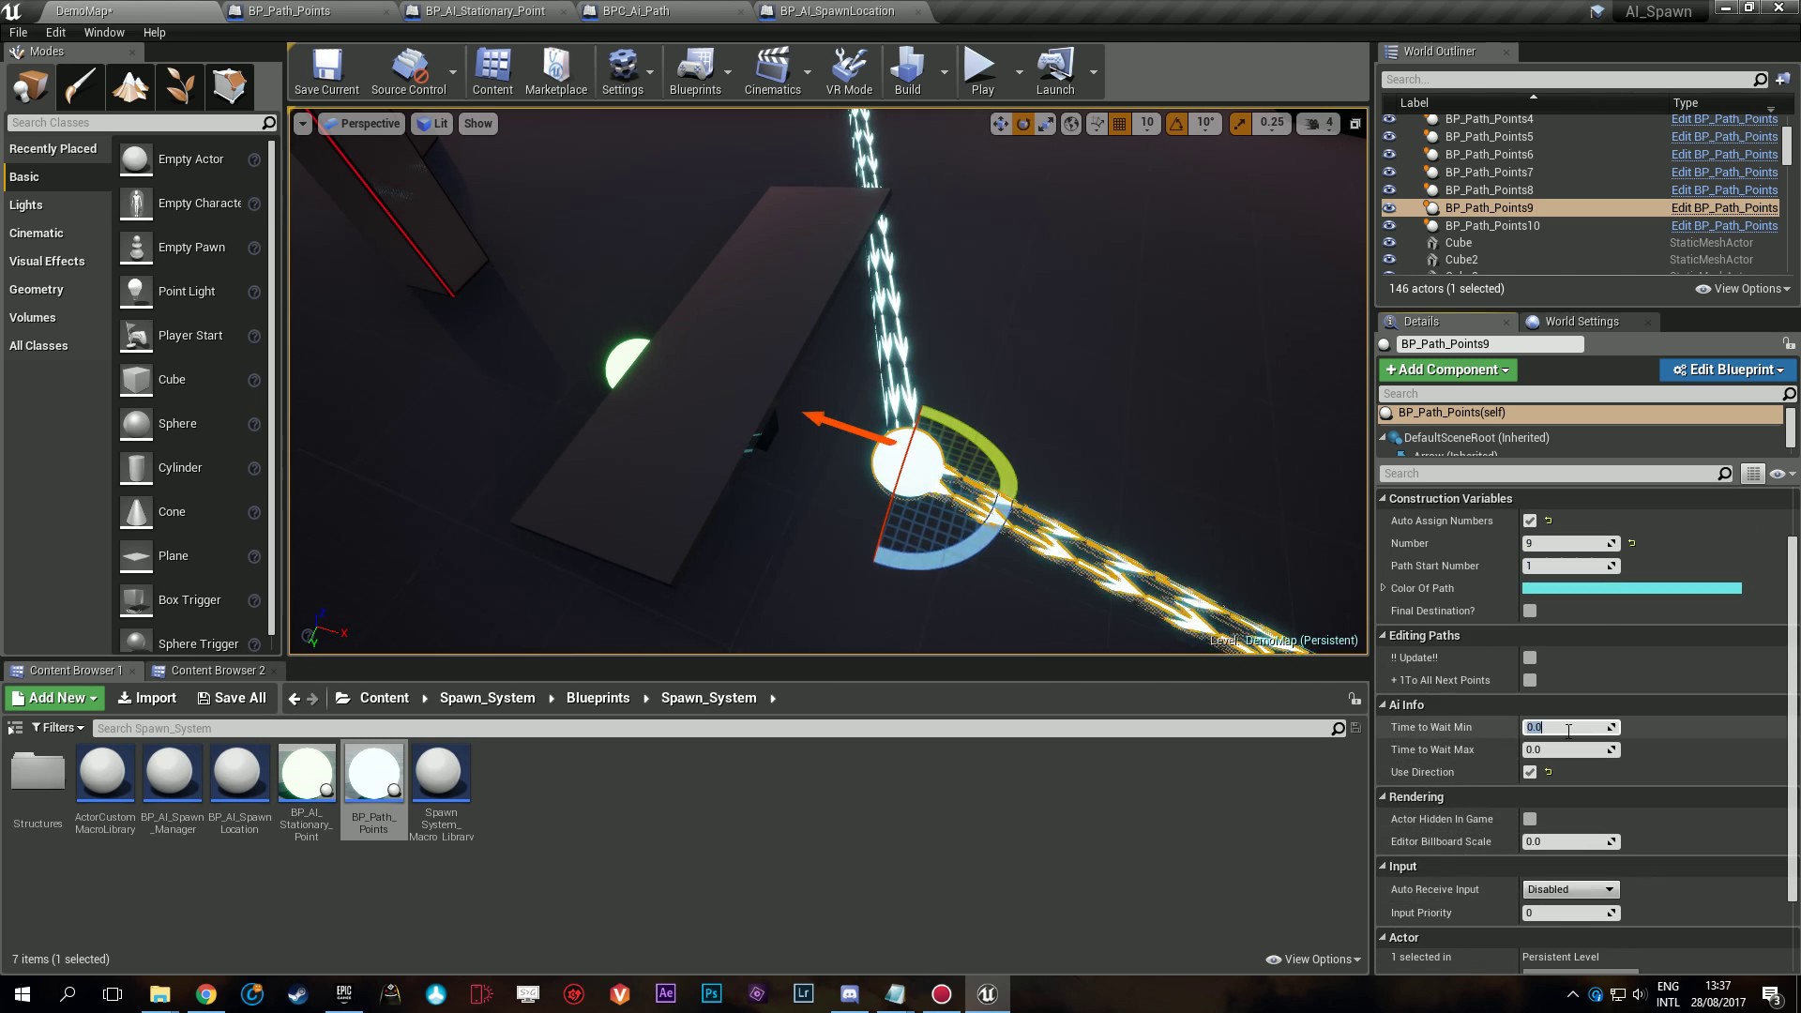
pyautogui.write('5')
pyautogui.press('Return')
pyautogui.press('Return')
# Move the first path point outward between the second and tenth points and update the path.
pyautogui.press('s')
pyautogui.moveTo(879, 487)
pyautogui.mouseDown(button='right')
pyautogui.moveTo(880, 375)
pyautogui.moveTo(880, 487)
pyautogui.mouseUp(button='right')
pyautogui.click(882, 485)
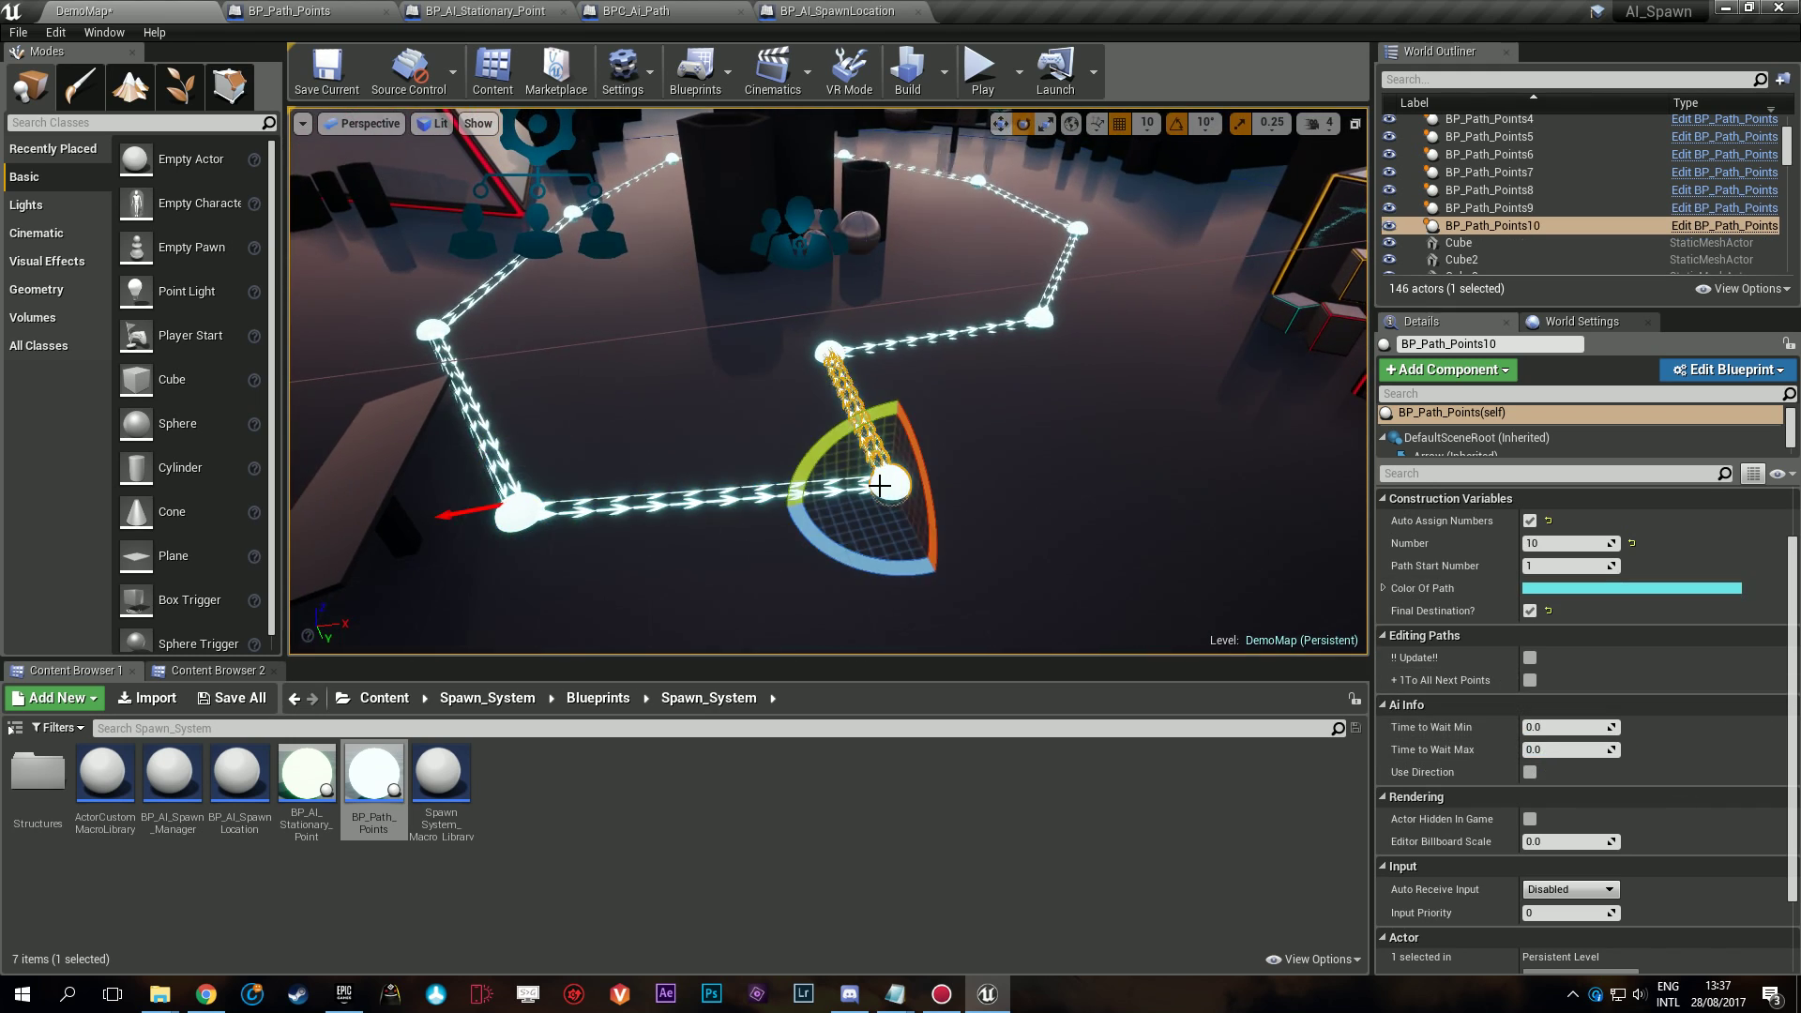
pyautogui.click(831, 350)
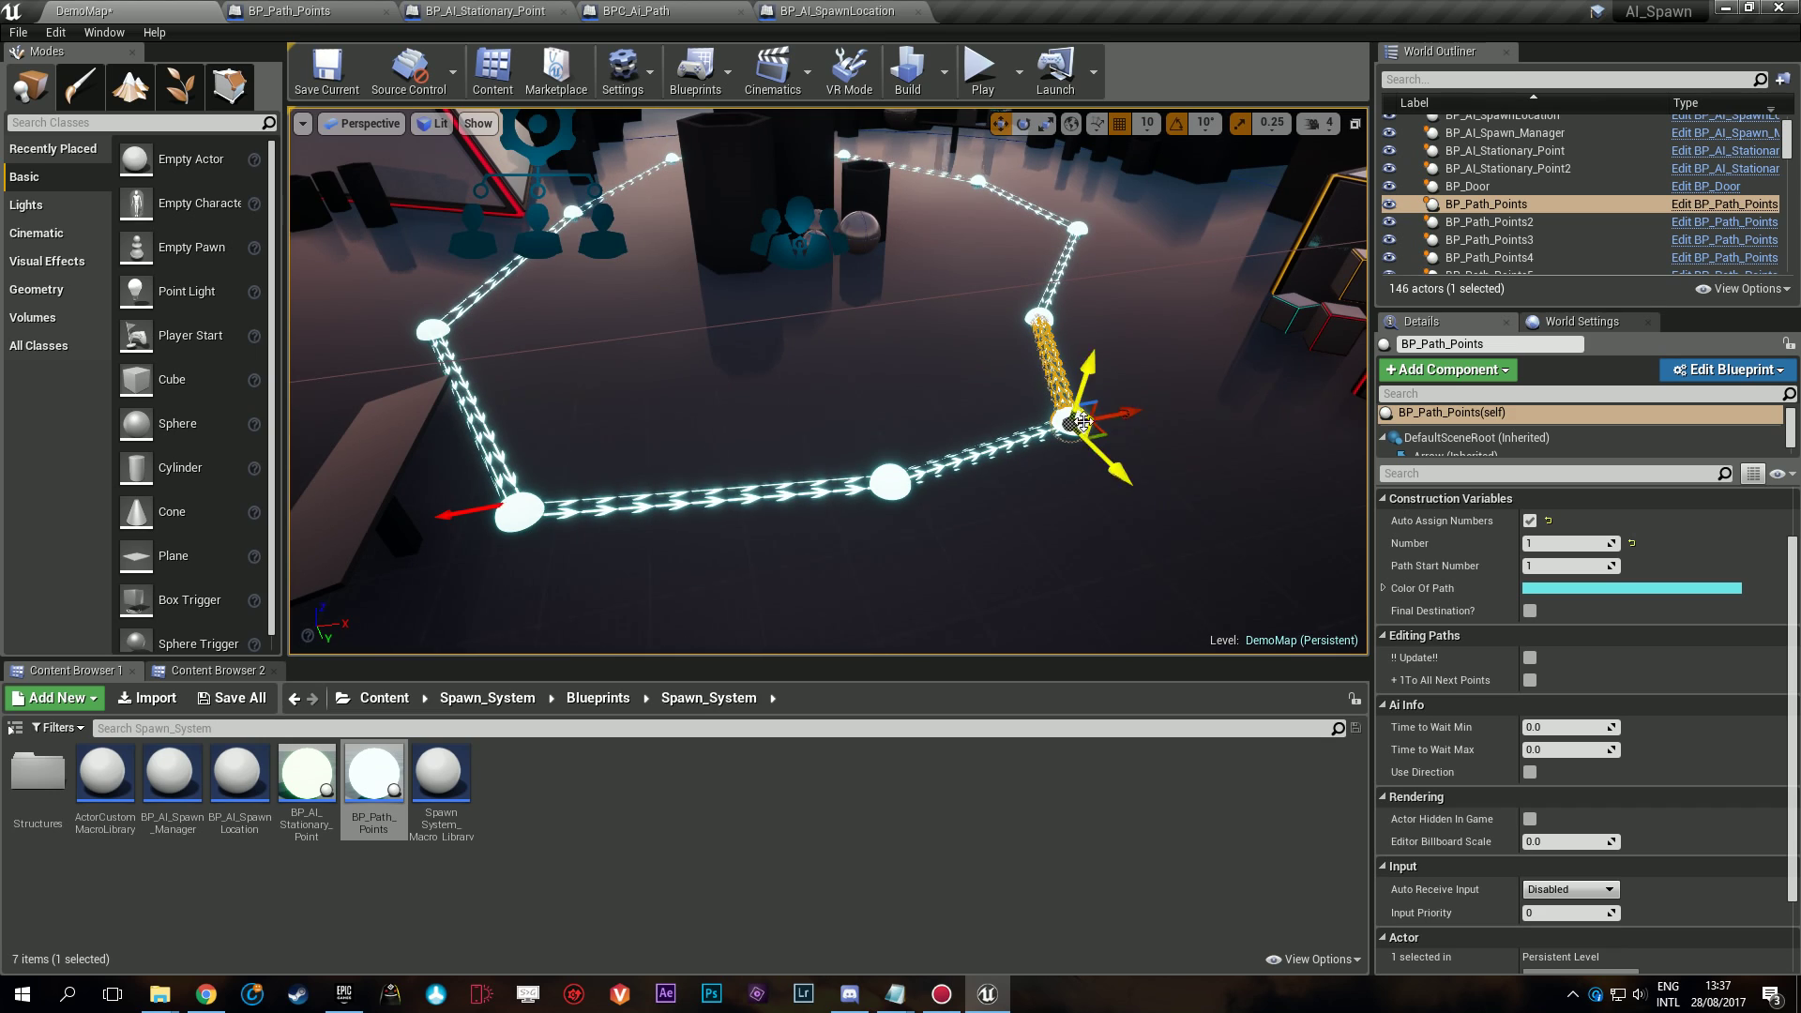
pyautogui.click(1529, 658)
# Duplicate the first path point inside the loop as an auto-numbered start of a red path with Path Start Number 11.
pyautogui.keyDown('alt'); pyautogui.moveTo(1104, 443); pyautogui.dragTo(982, 435); pyautogui.keyUp('alt')
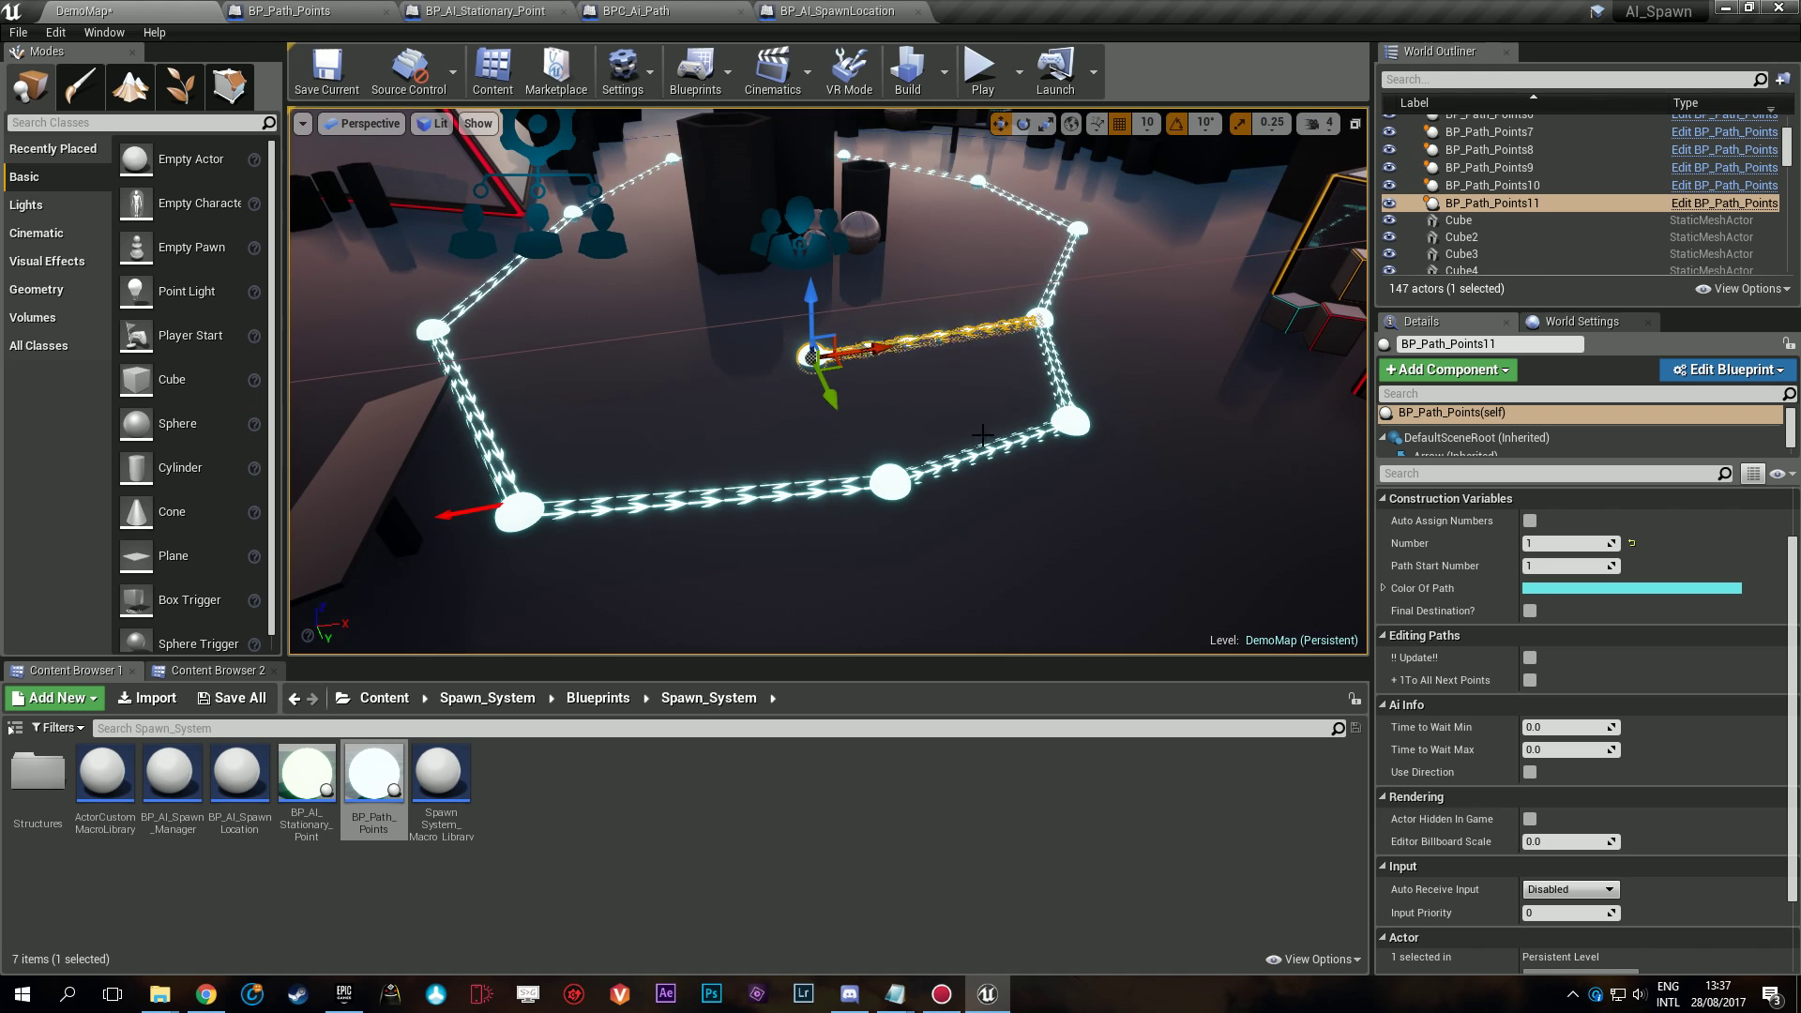
pyautogui.click(1530, 521)
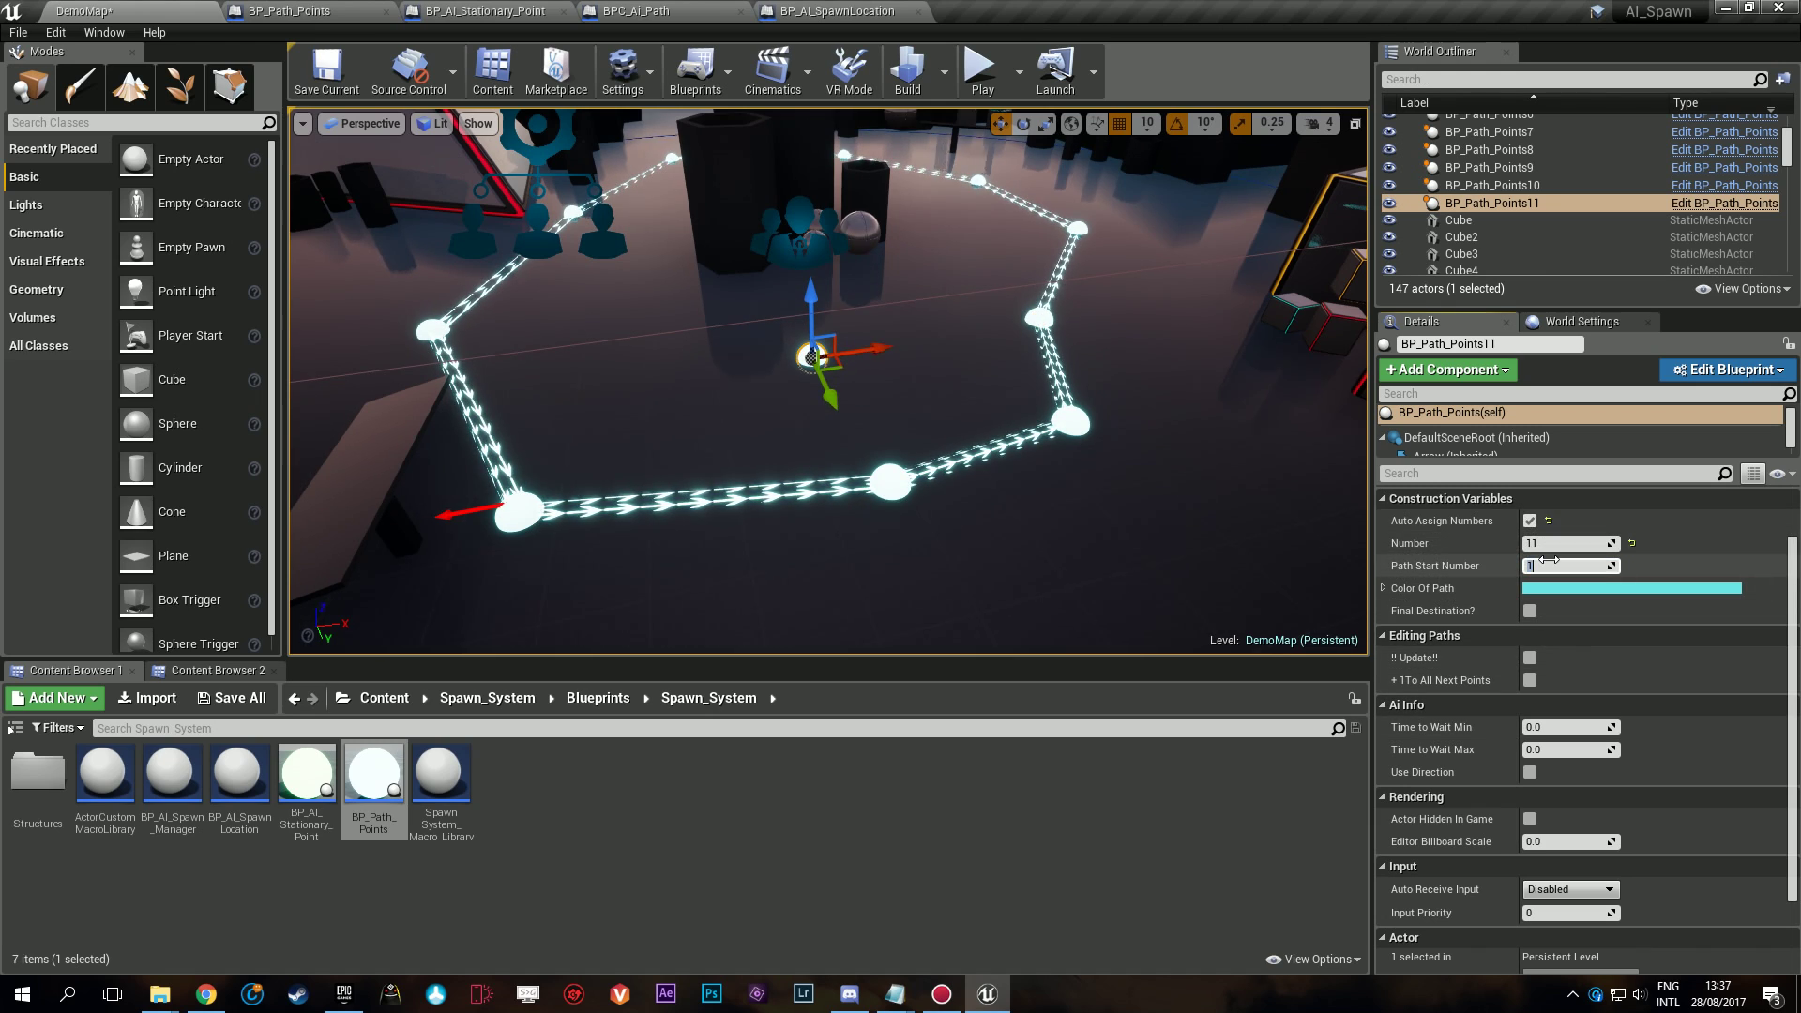
pyautogui.click(1548, 587)
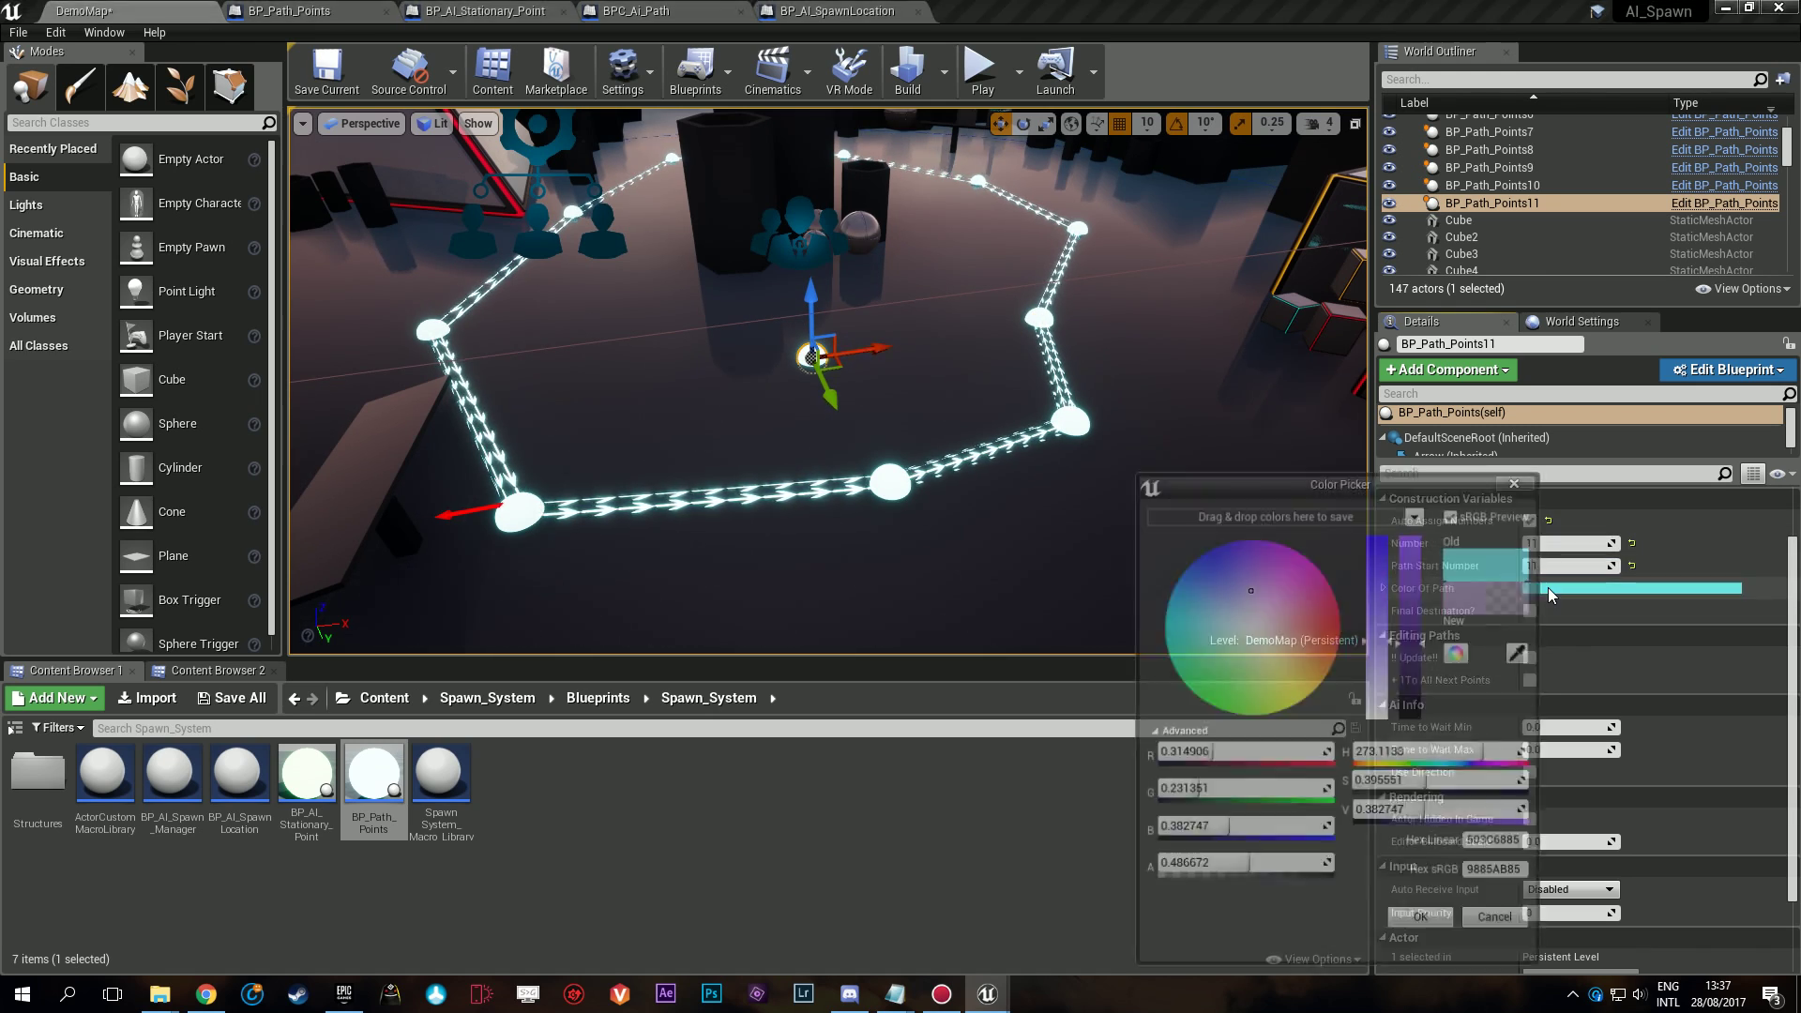
pyautogui.click(1336, 634)
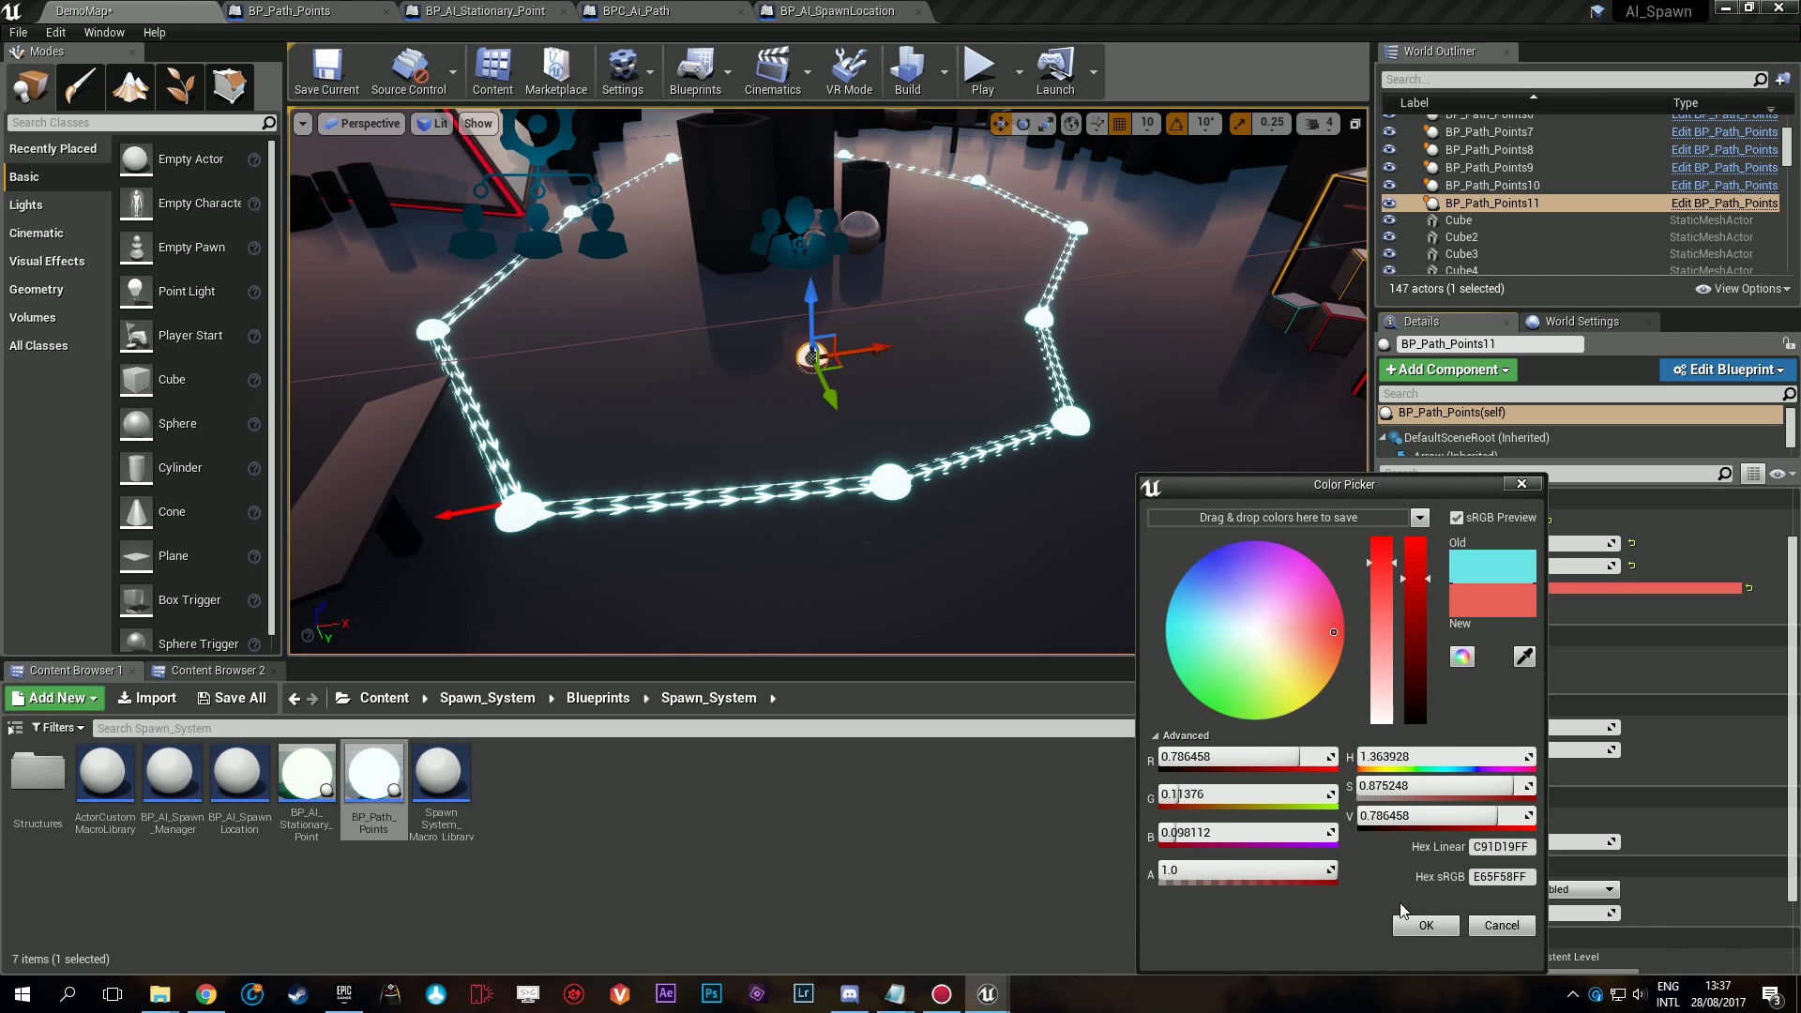
pyautogui.click(1426, 925)
# Duplicate the red point into a six-point path around the columns and enable Final Destination on the last point.
pyautogui.moveTo(849, 384); pyautogui.dragTo(878, 528, button='right')
pyautogui.press('s')
pyautogui.press('w')
pyautogui.press('s')
pyautogui.keyDown('alt'); pyautogui.moveTo(856, 525); pyautogui.dragTo(915, 499); pyautogui.keyUp('alt')
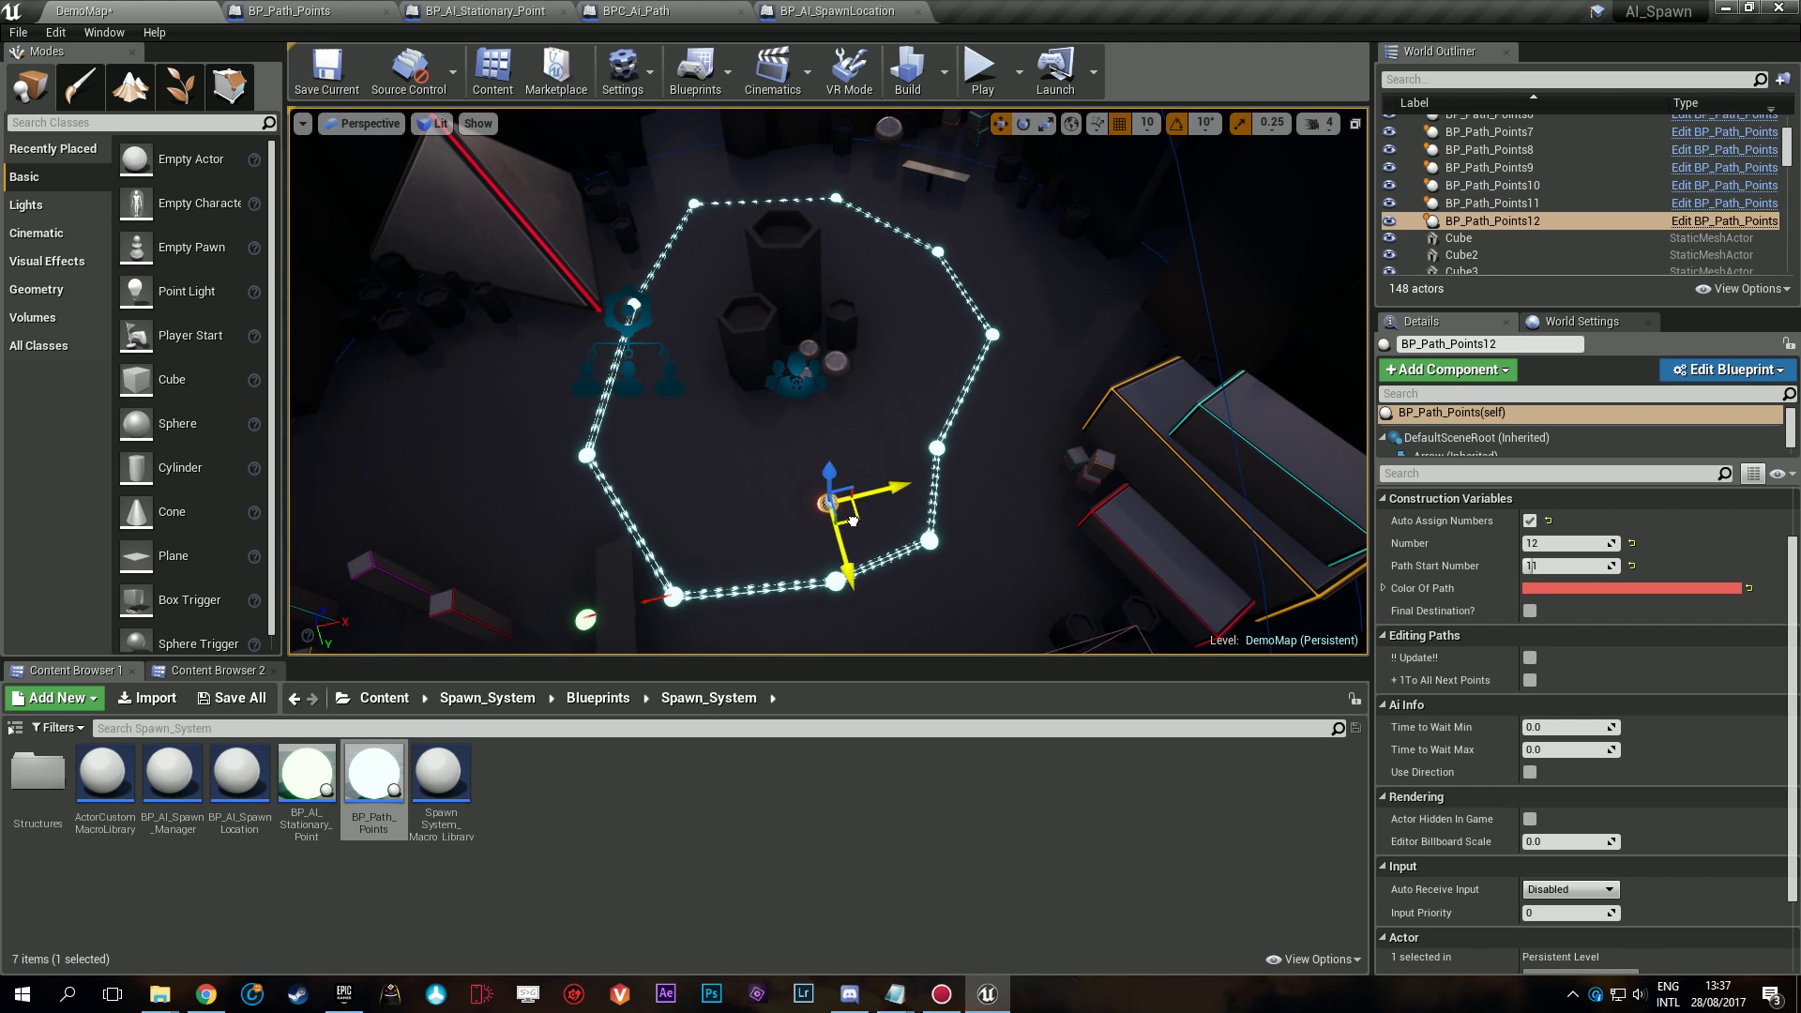
pyautogui.keyDown('alt'); pyautogui.moveTo(1025, 450); pyautogui.dragTo(686, 309); pyautogui.keyUp('alt')
pyautogui.keyDown('alt'); pyautogui.moveTo(661, 400); pyautogui.dragTo(672, 475); pyautogui.keyUp('alt')
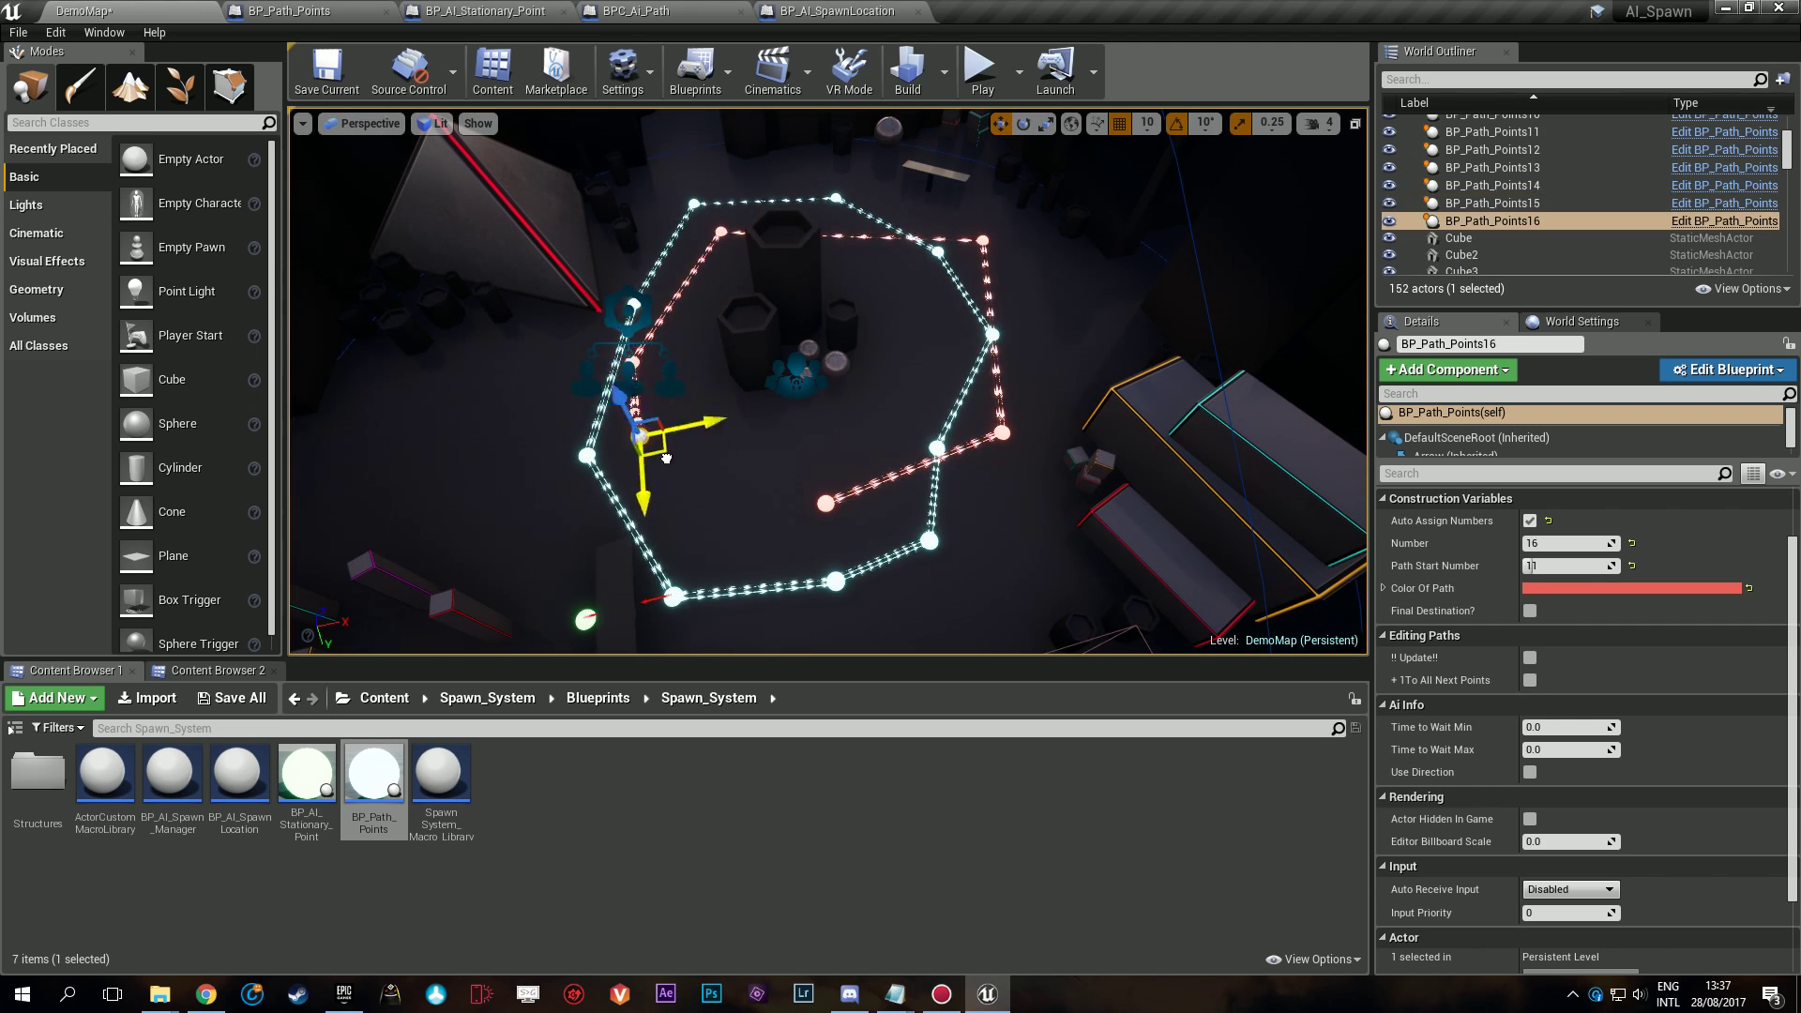
pyautogui.click(1530, 612)
pyautogui.hotkey('alt', 'Tab')
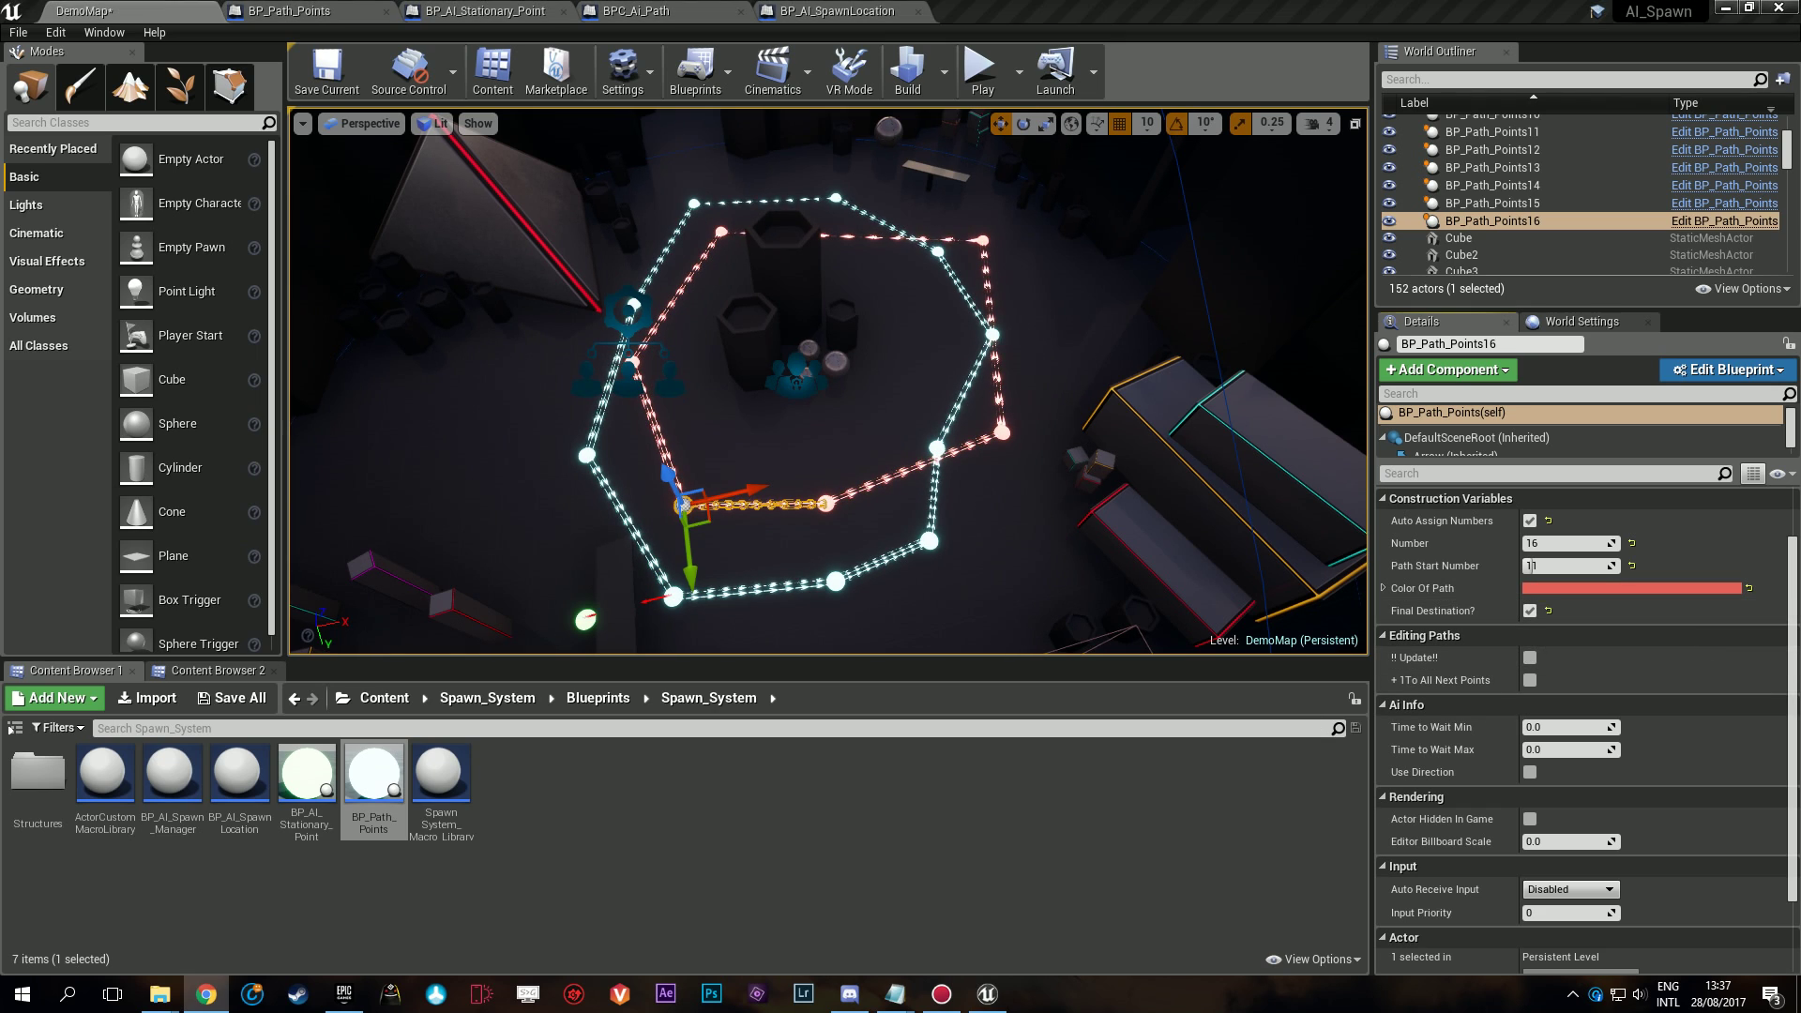
# Apply +1 To All Next Points on BP_Path_Points12 to free a number for an extra point after it.
pyautogui.moveTo(860, 417); pyautogui.dragTo(860, 418, button='right')
pyautogui.press('w')
pyautogui.click(892, 562)
pyautogui.press('s')
pyautogui.moveTo(1084, 368); pyautogui.dragTo(1033, 358, button='right')
pyautogui.click(1033, 359)
pyautogui.press('w')
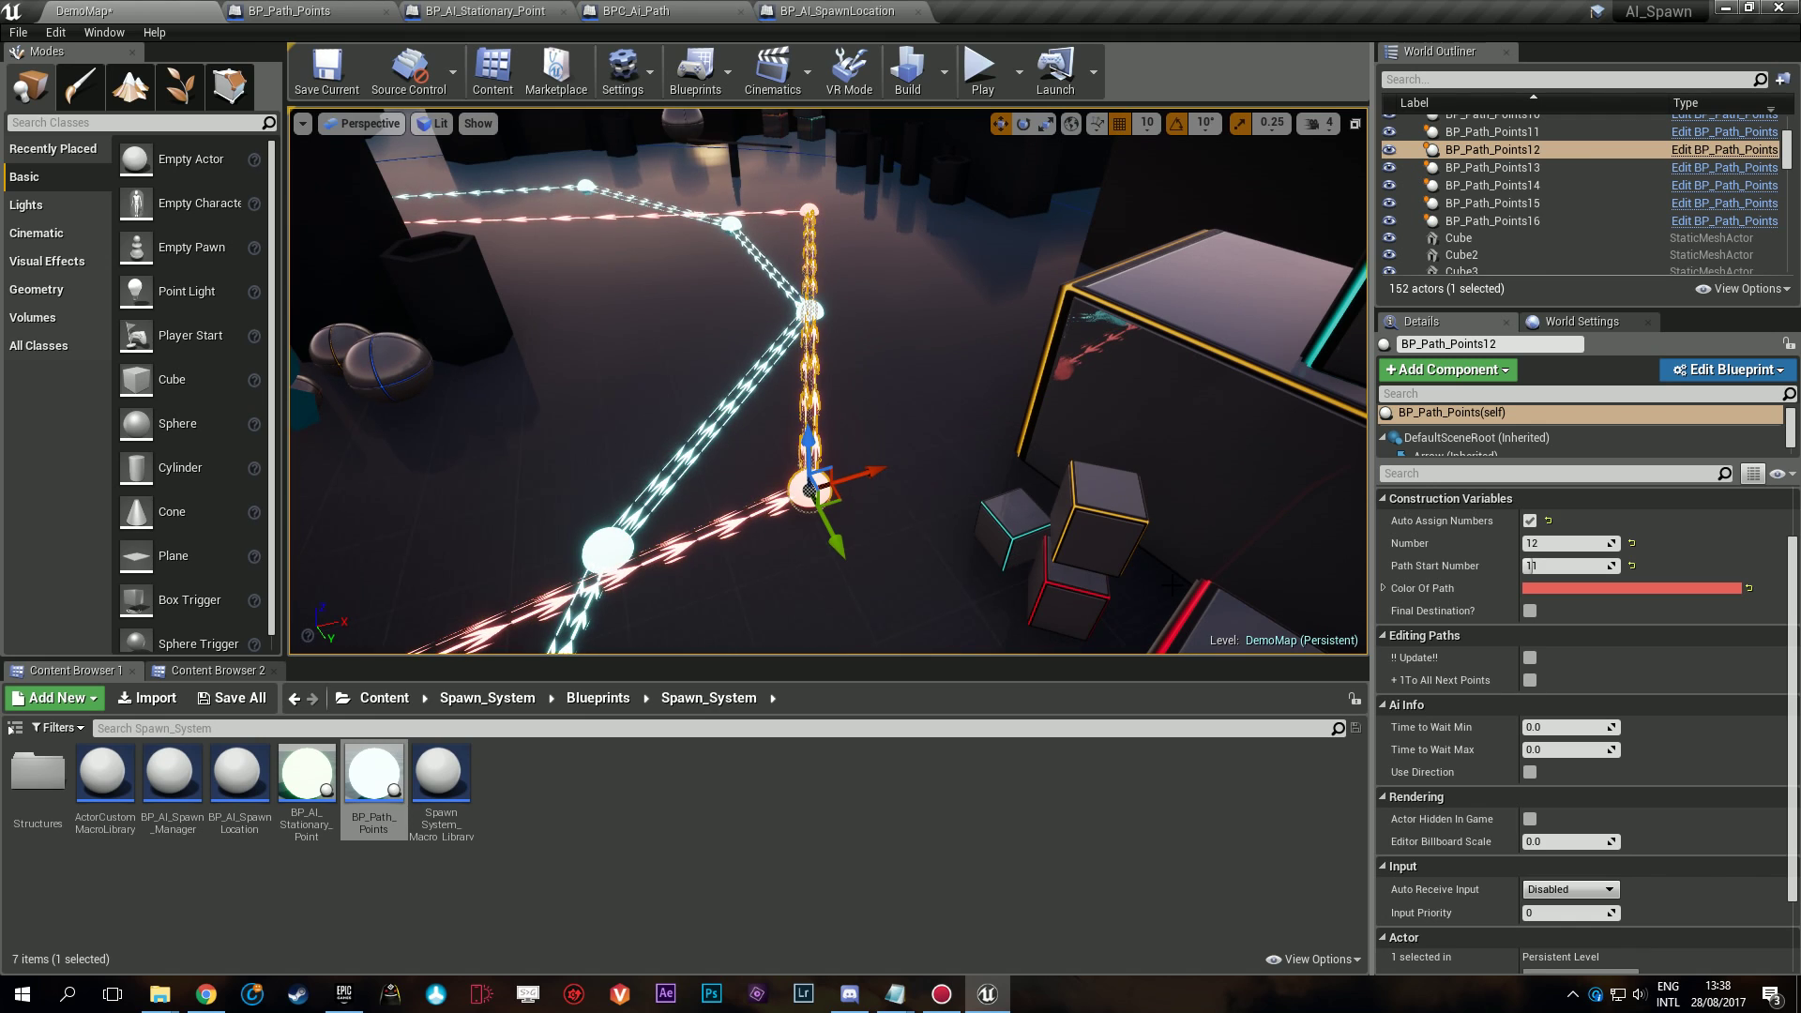
pyautogui.click(1530, 658)
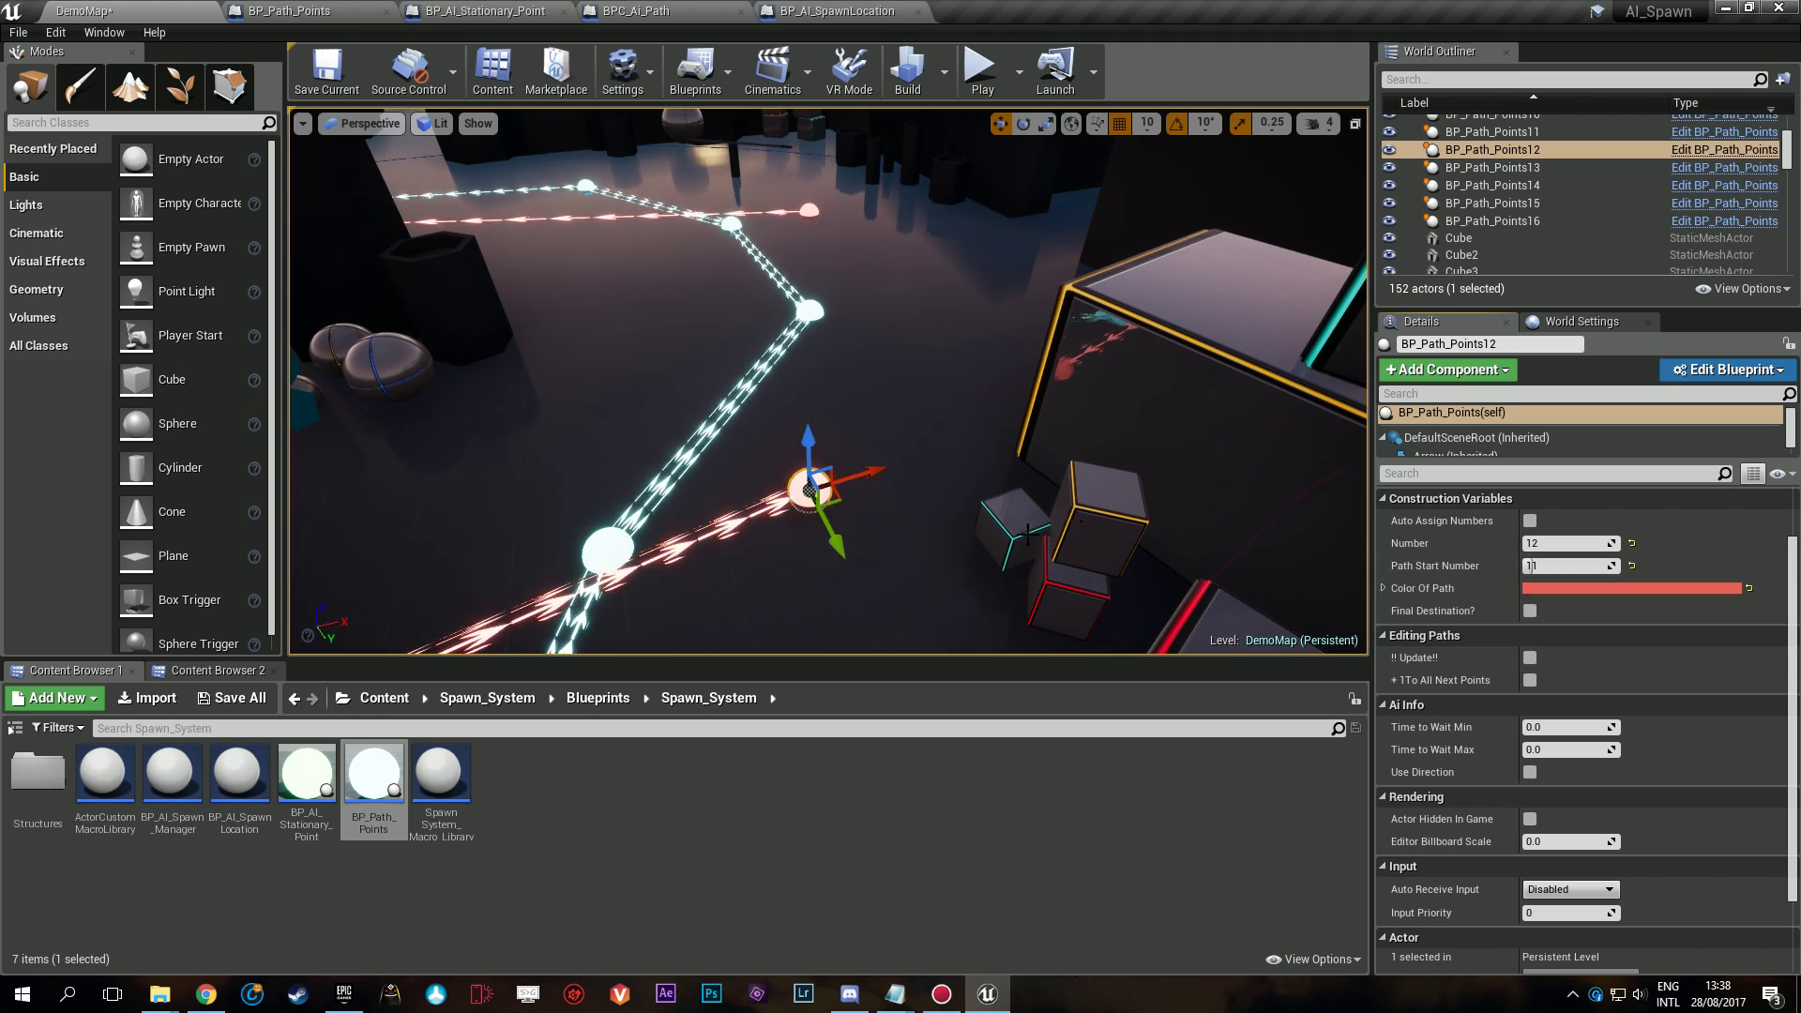
# Duplicate BP_Path_Points12 into the gap before point 14, give the copy Number 13 and update the red path.
pyautogui.click(810, 212)
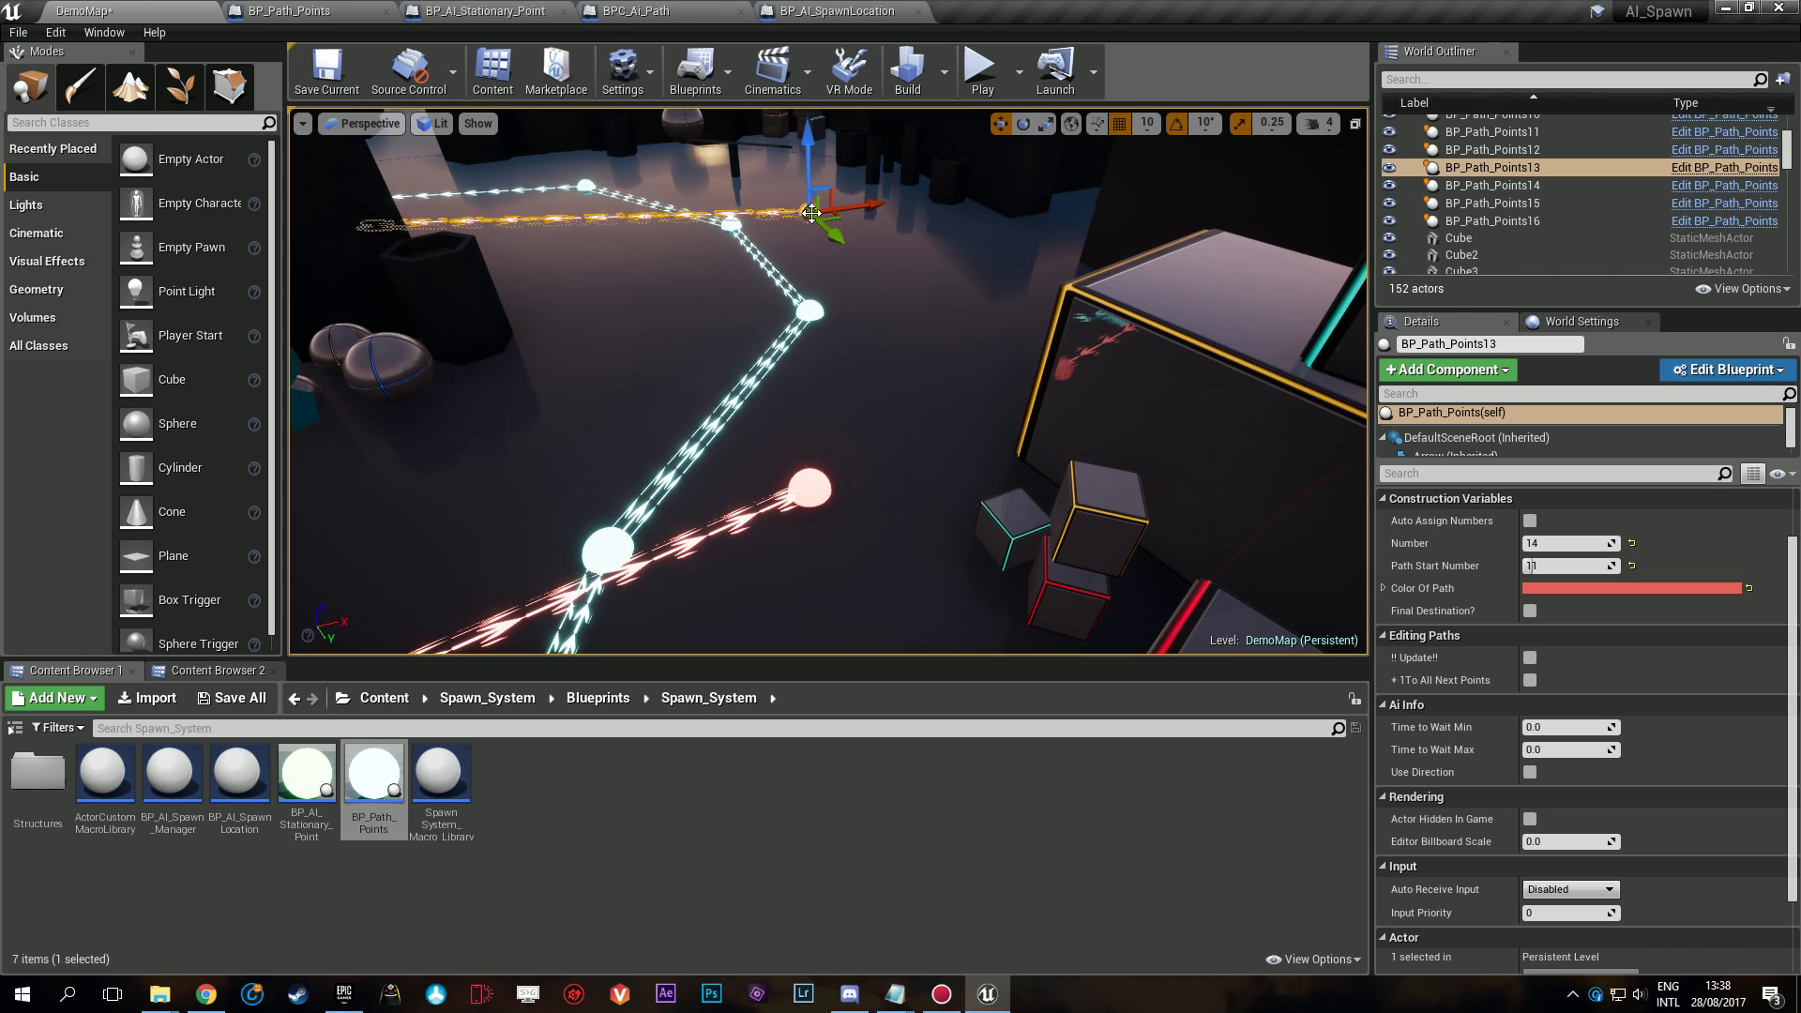
pyautogui.click(811, 490)
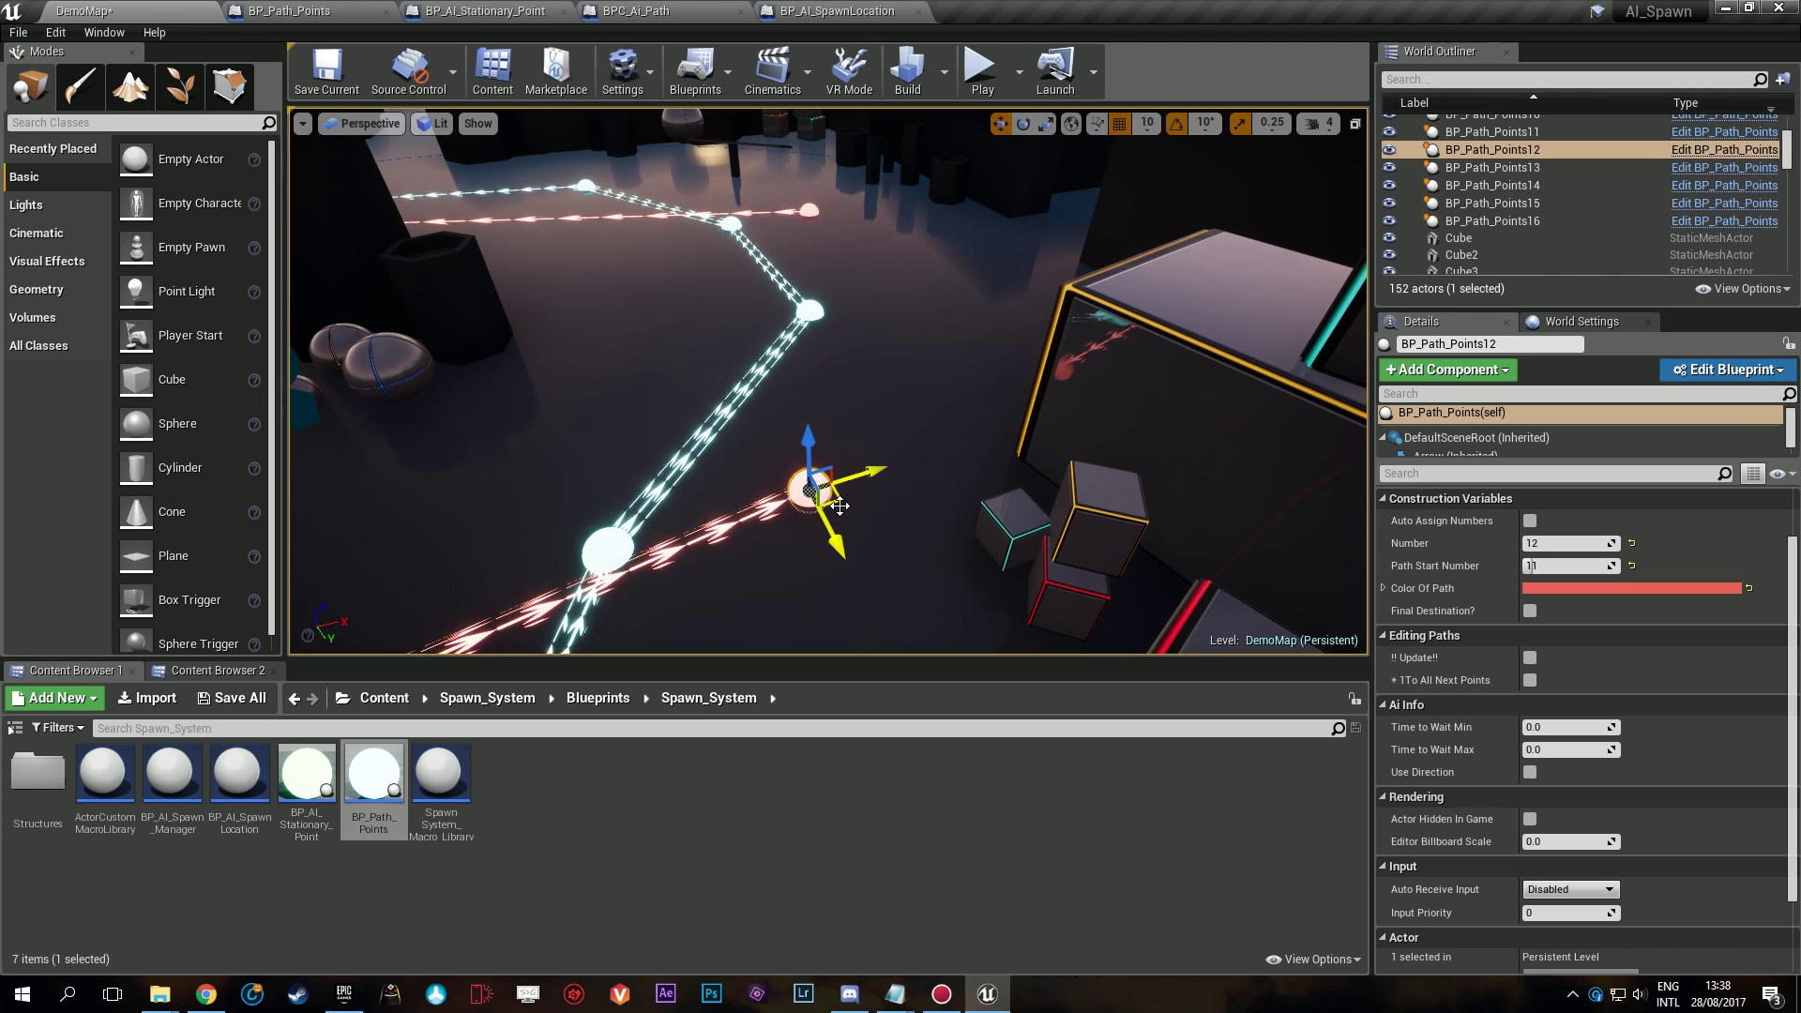
pyautogui.keyDown('alt'); pyautogui.moveTo(839, 506); pyautogui.dragTo(861, 311); pyautogui.keyUp('alt')
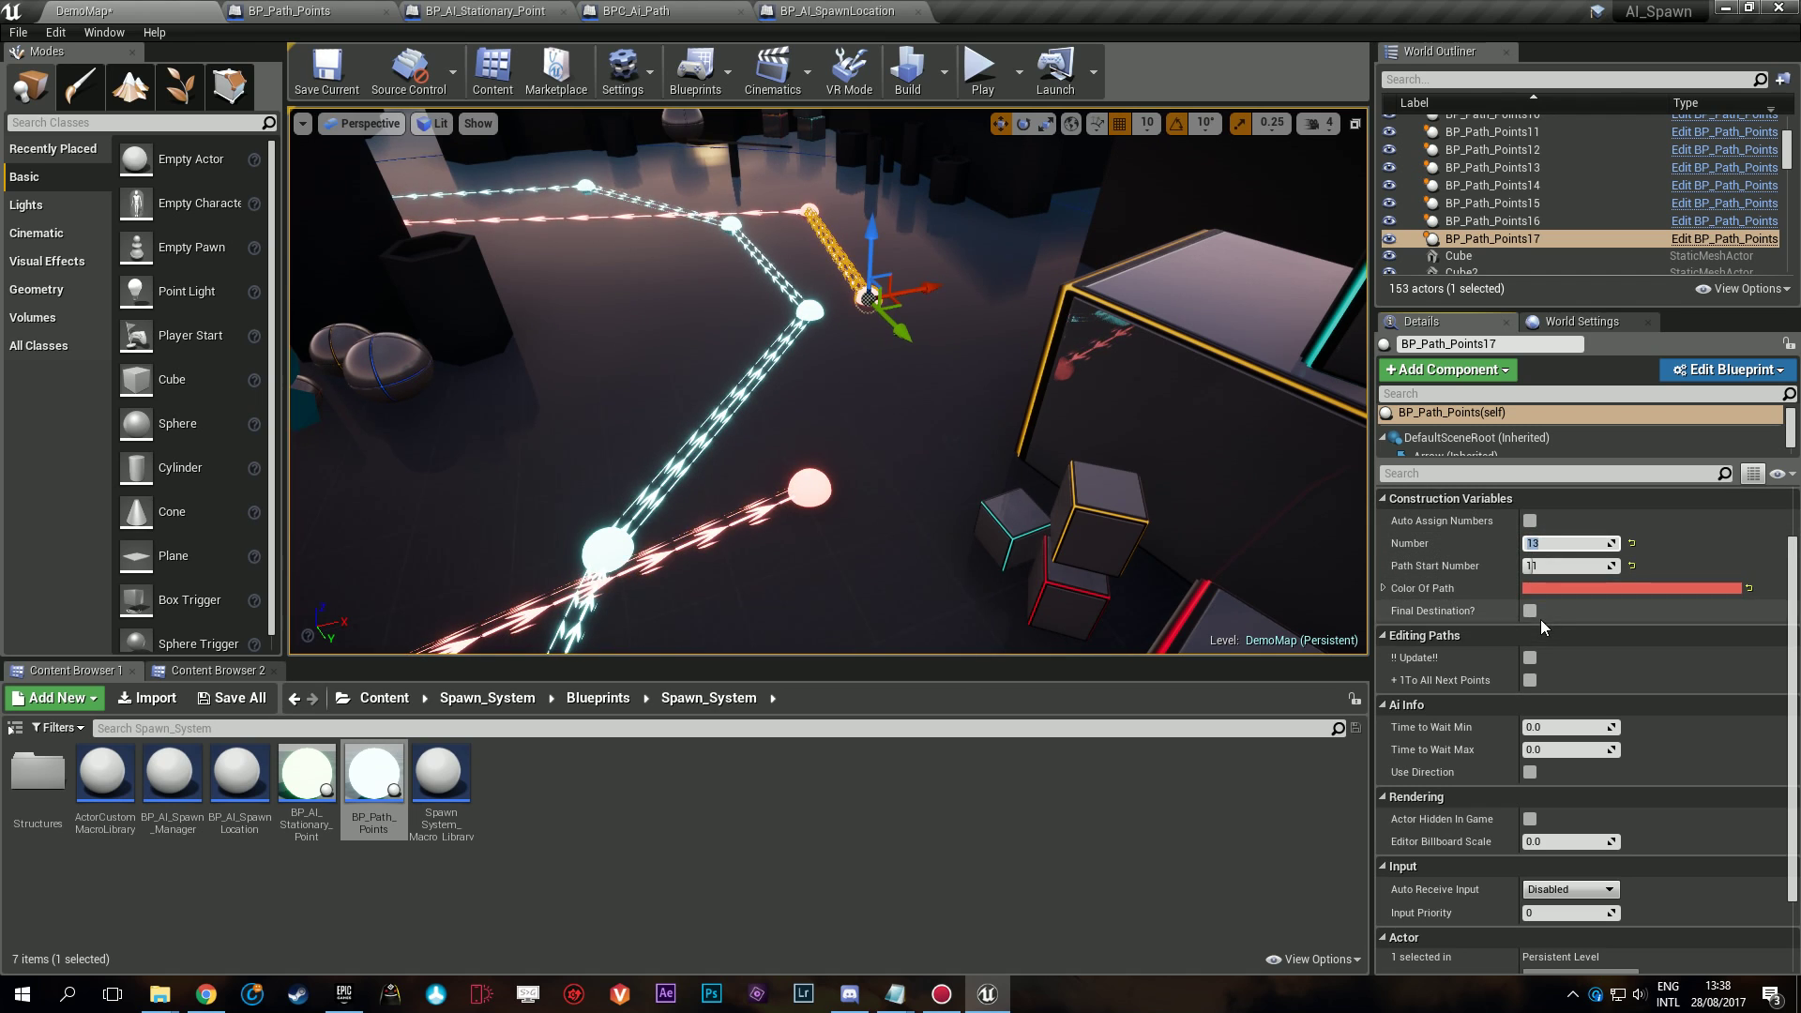
pyautogui.click(1534, 659)
pyautogui.click(1531, 658)
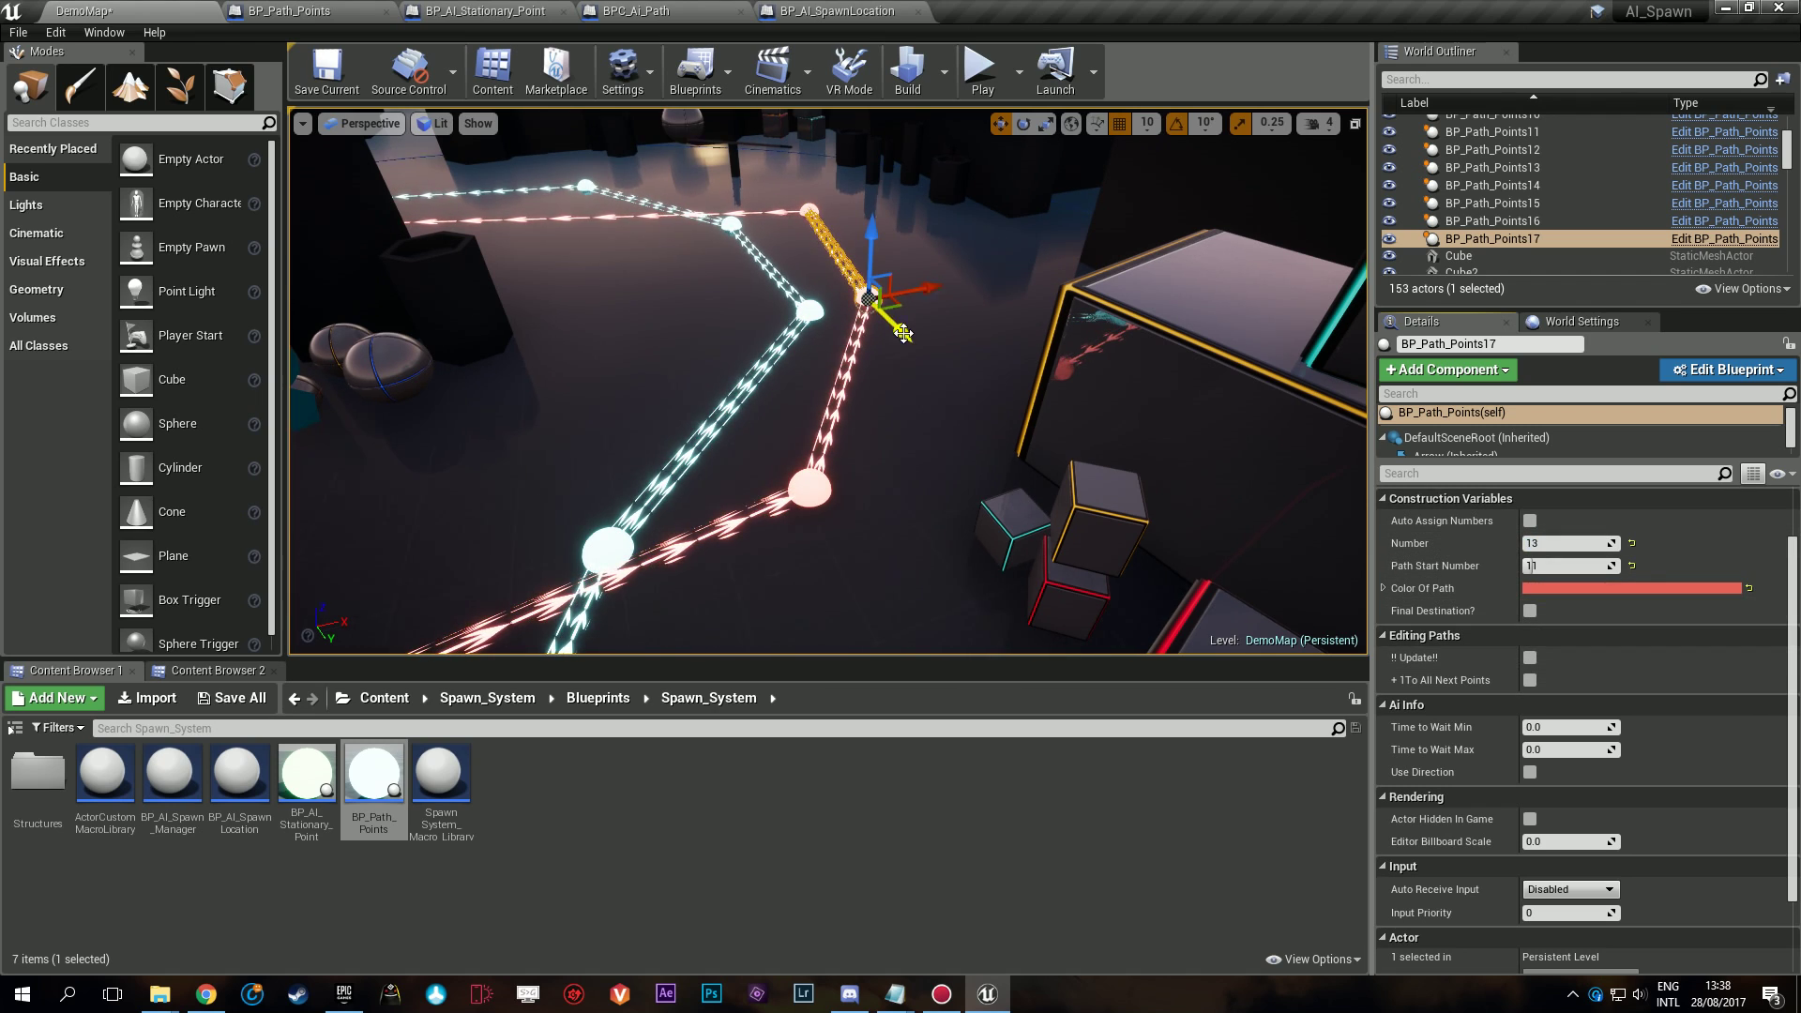
pyautogui.moveTo(837, 295); pyautogui.dragTo(929, 295, button='right')
pyautogui.moveTo(844, 307); pyautogui.dragTo(865, 310)
pyautogui.moveTo(864, 309); pyautogui.dragTo(1171, 504, button='right')
pyautogui.press('s')
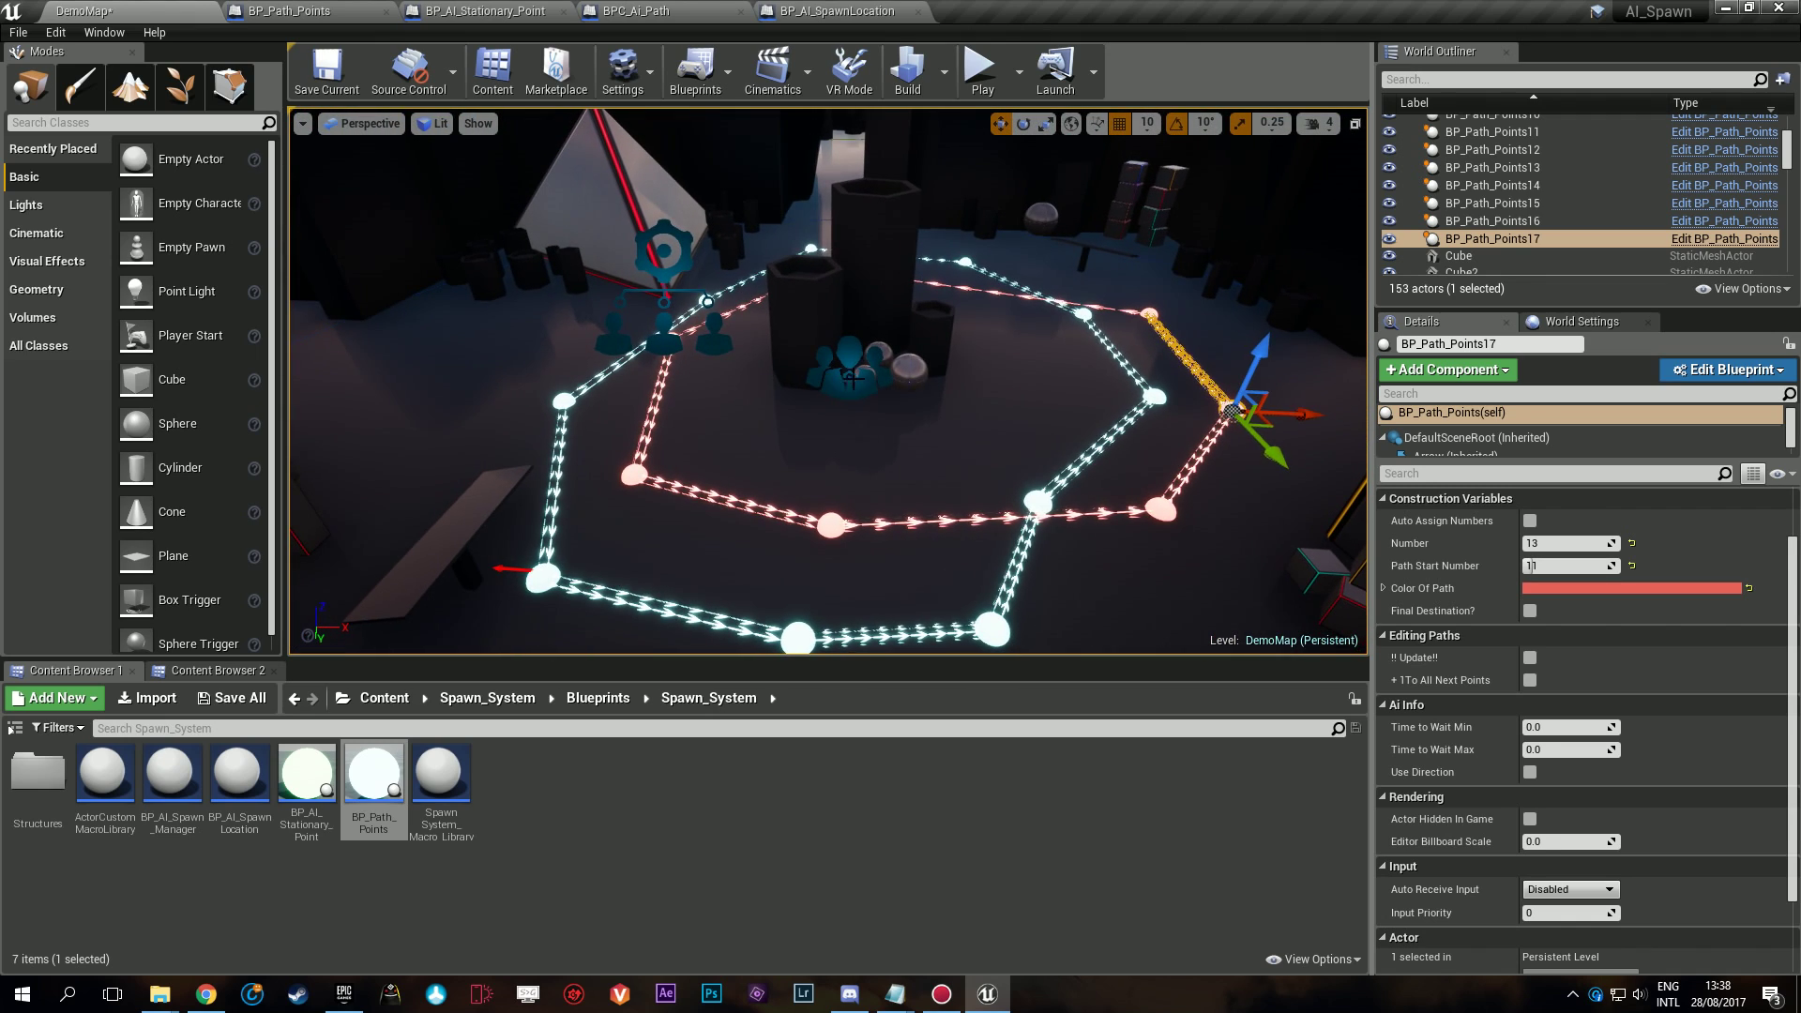
# On the spawn location, set entry 3's Path Reference to BP_Path_Points and its Path Start Number to 2.
pyautogui.click(851, 378)
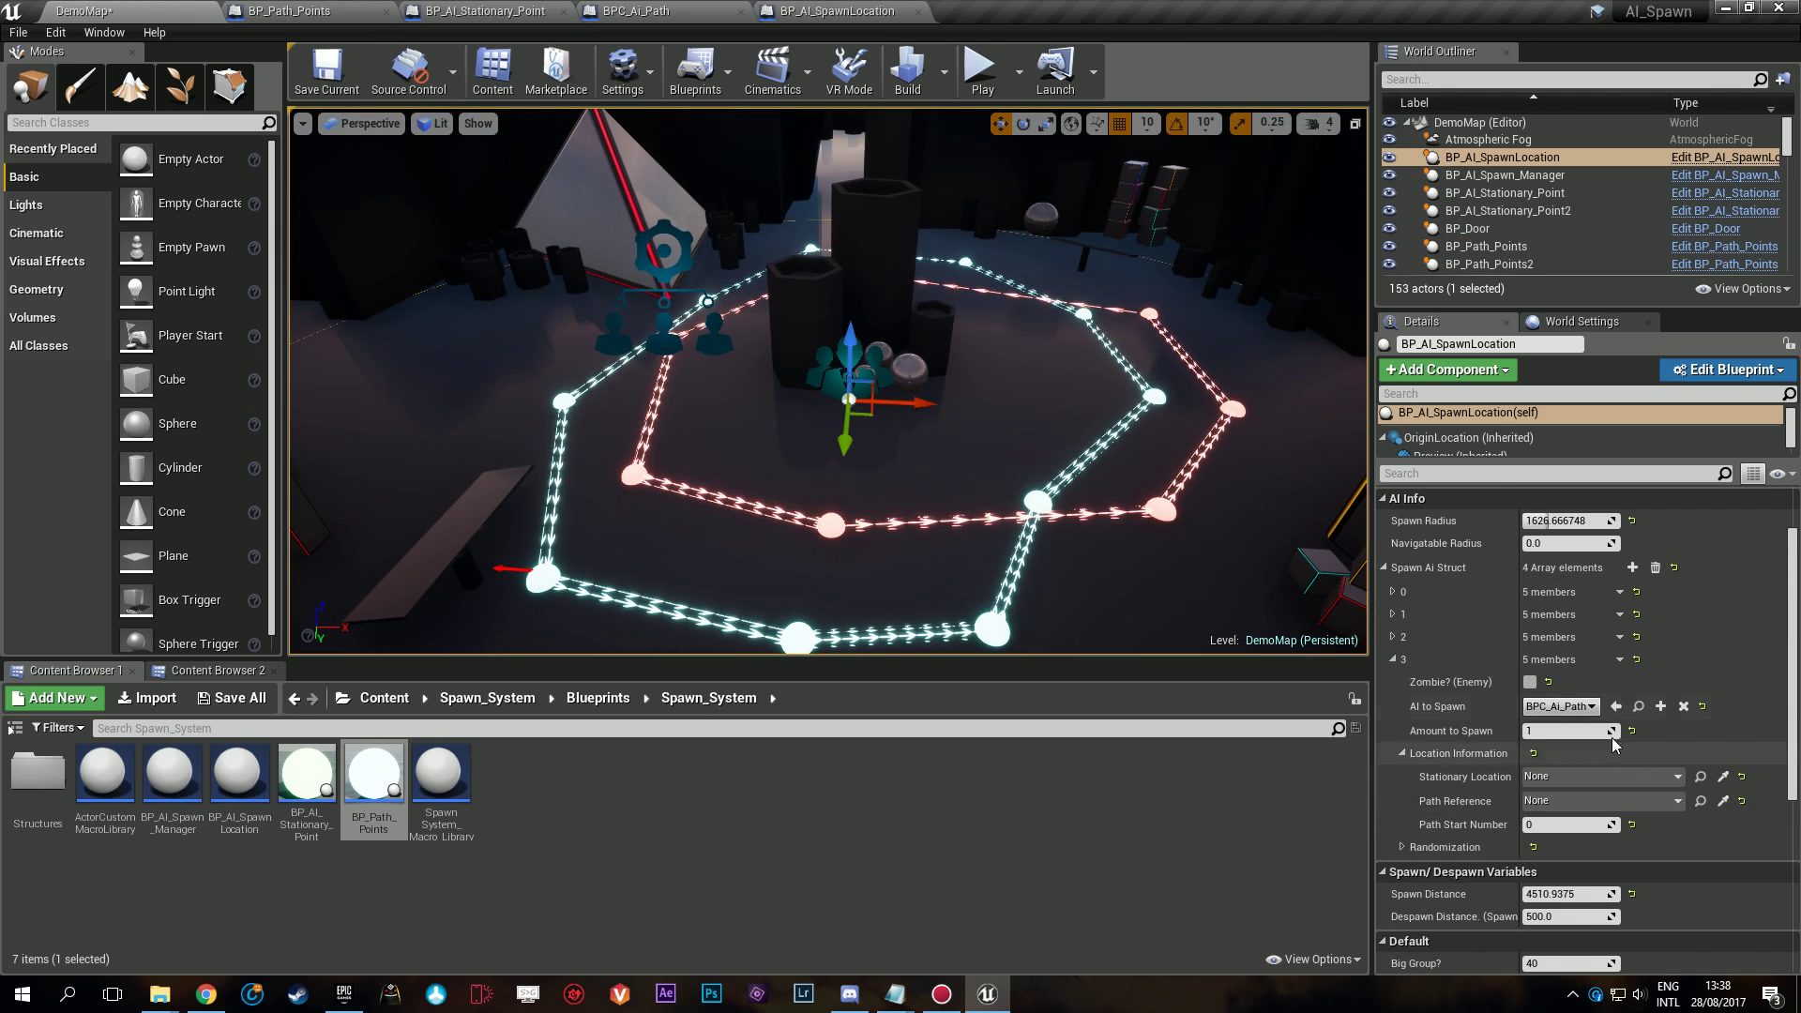
pyautogui.click(1722, 802)
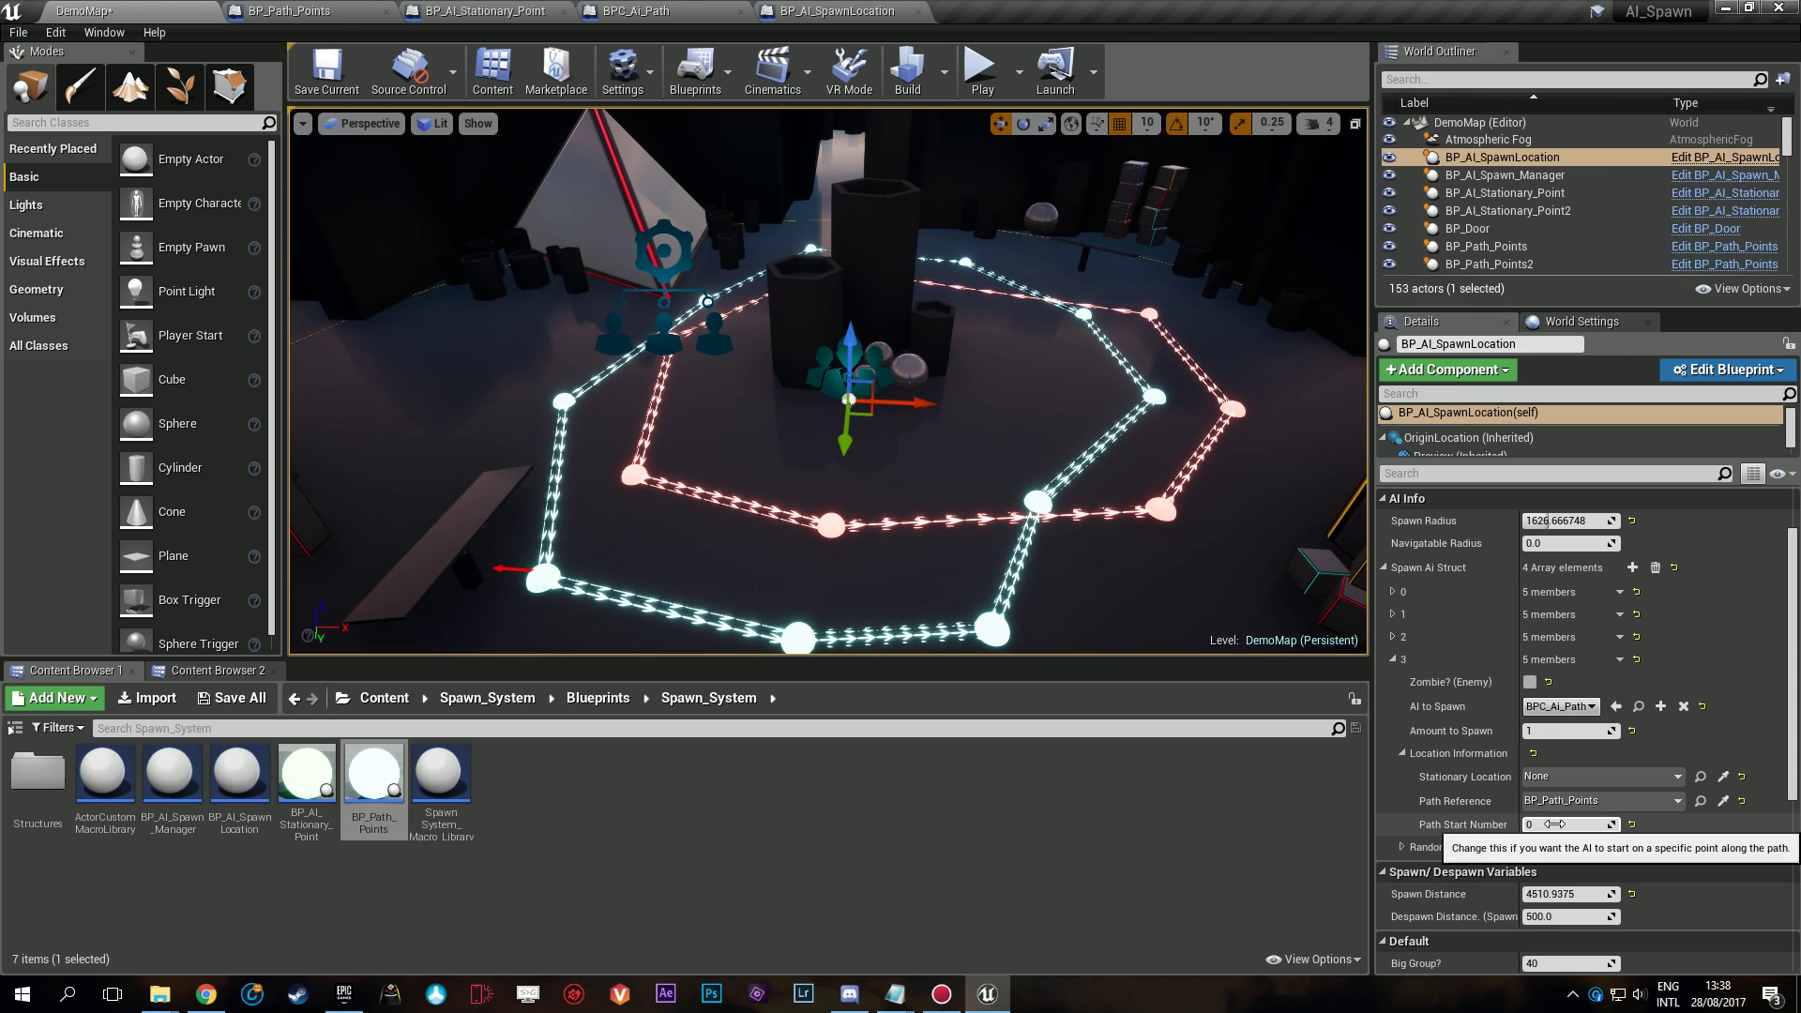
# Add entry 4 to the Spawn Ai Struct with BPC_Ai_Path as AI to Spawn and BP_Path_Points11 as Path Reference.
pyautogui.click(1632, 569)
pyautogui.scroll(-3, 1595, 656)
pyautogui.click(1543, 707)
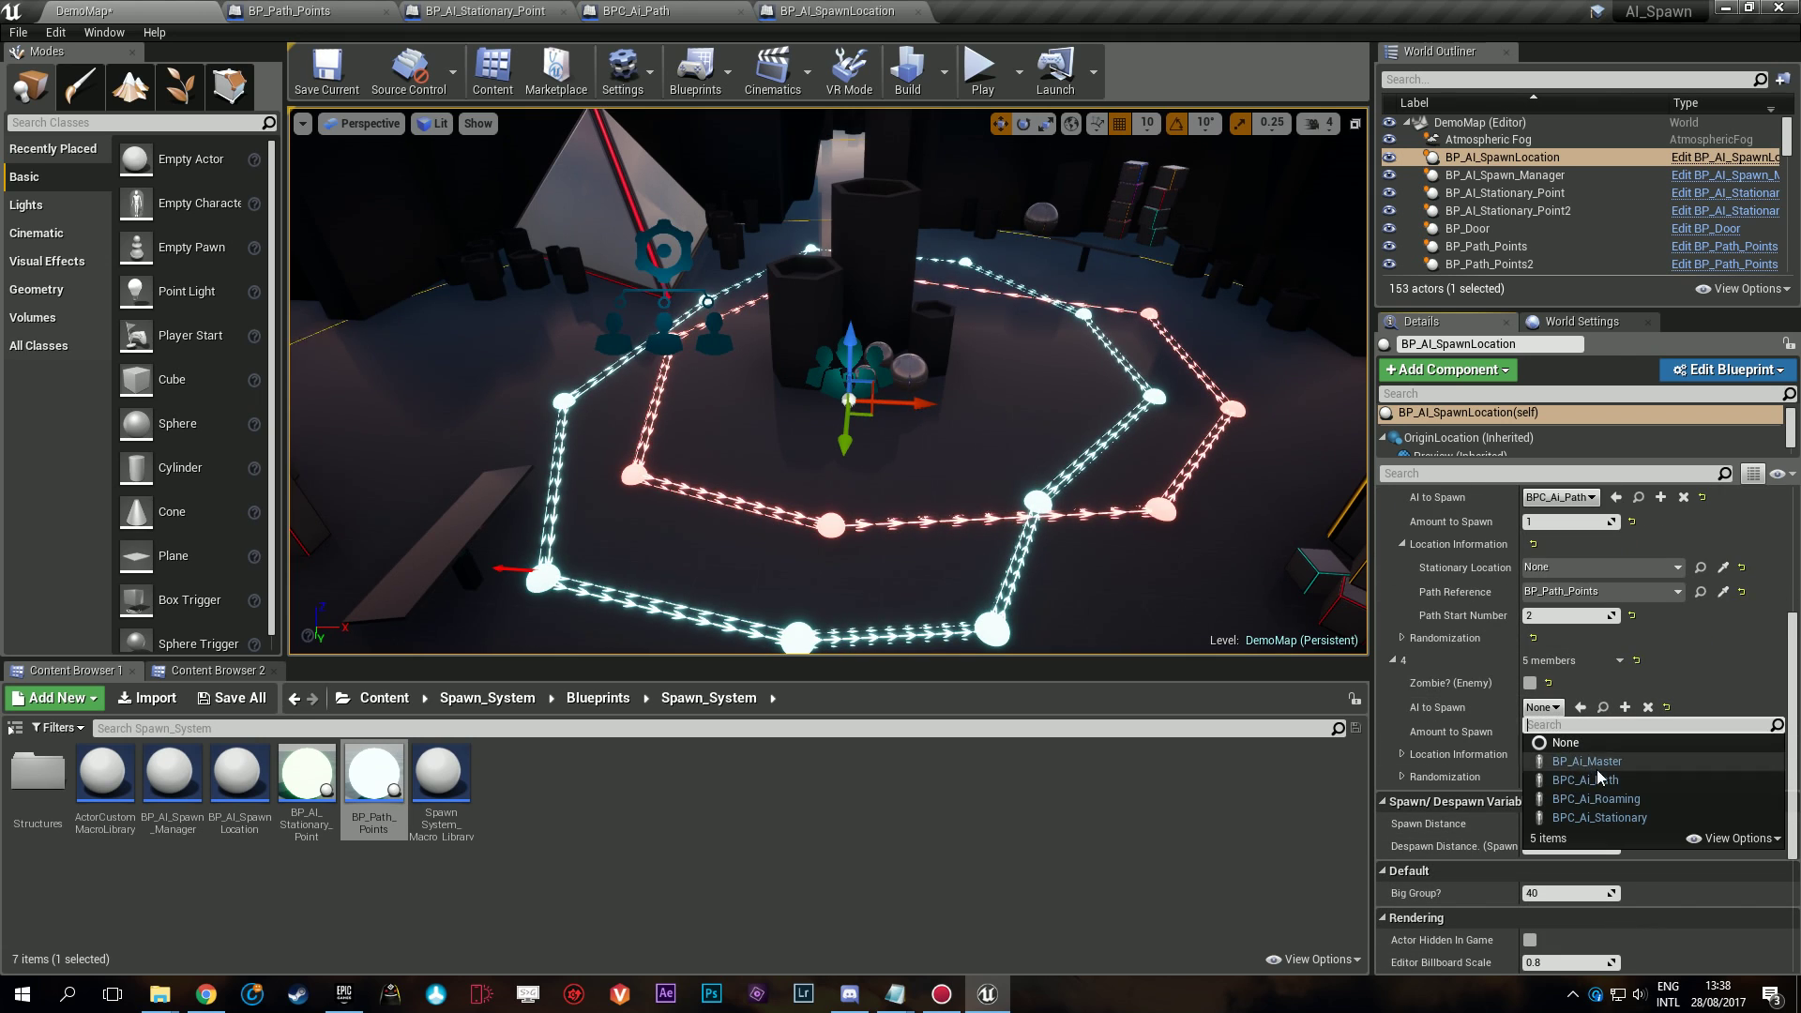
pyautogui.click(1601, 781)
pyautogui.click(1401, 754)
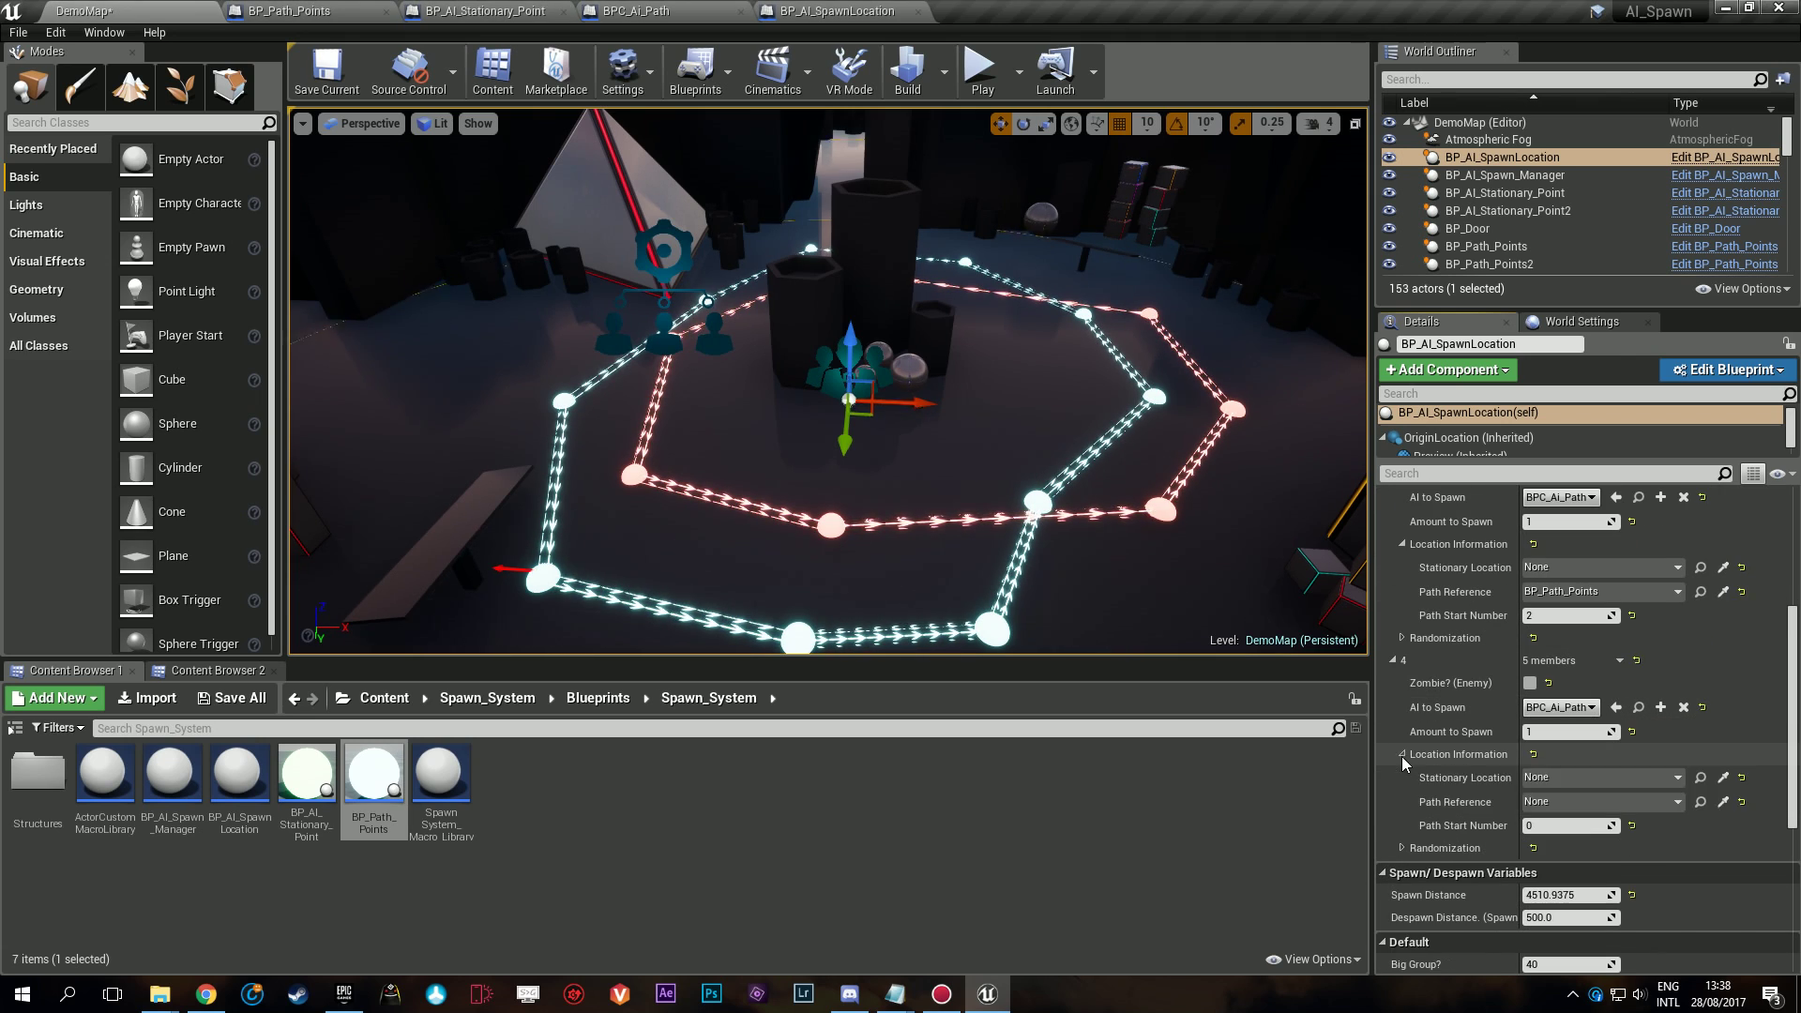
pyautogui.click(1722, 801)
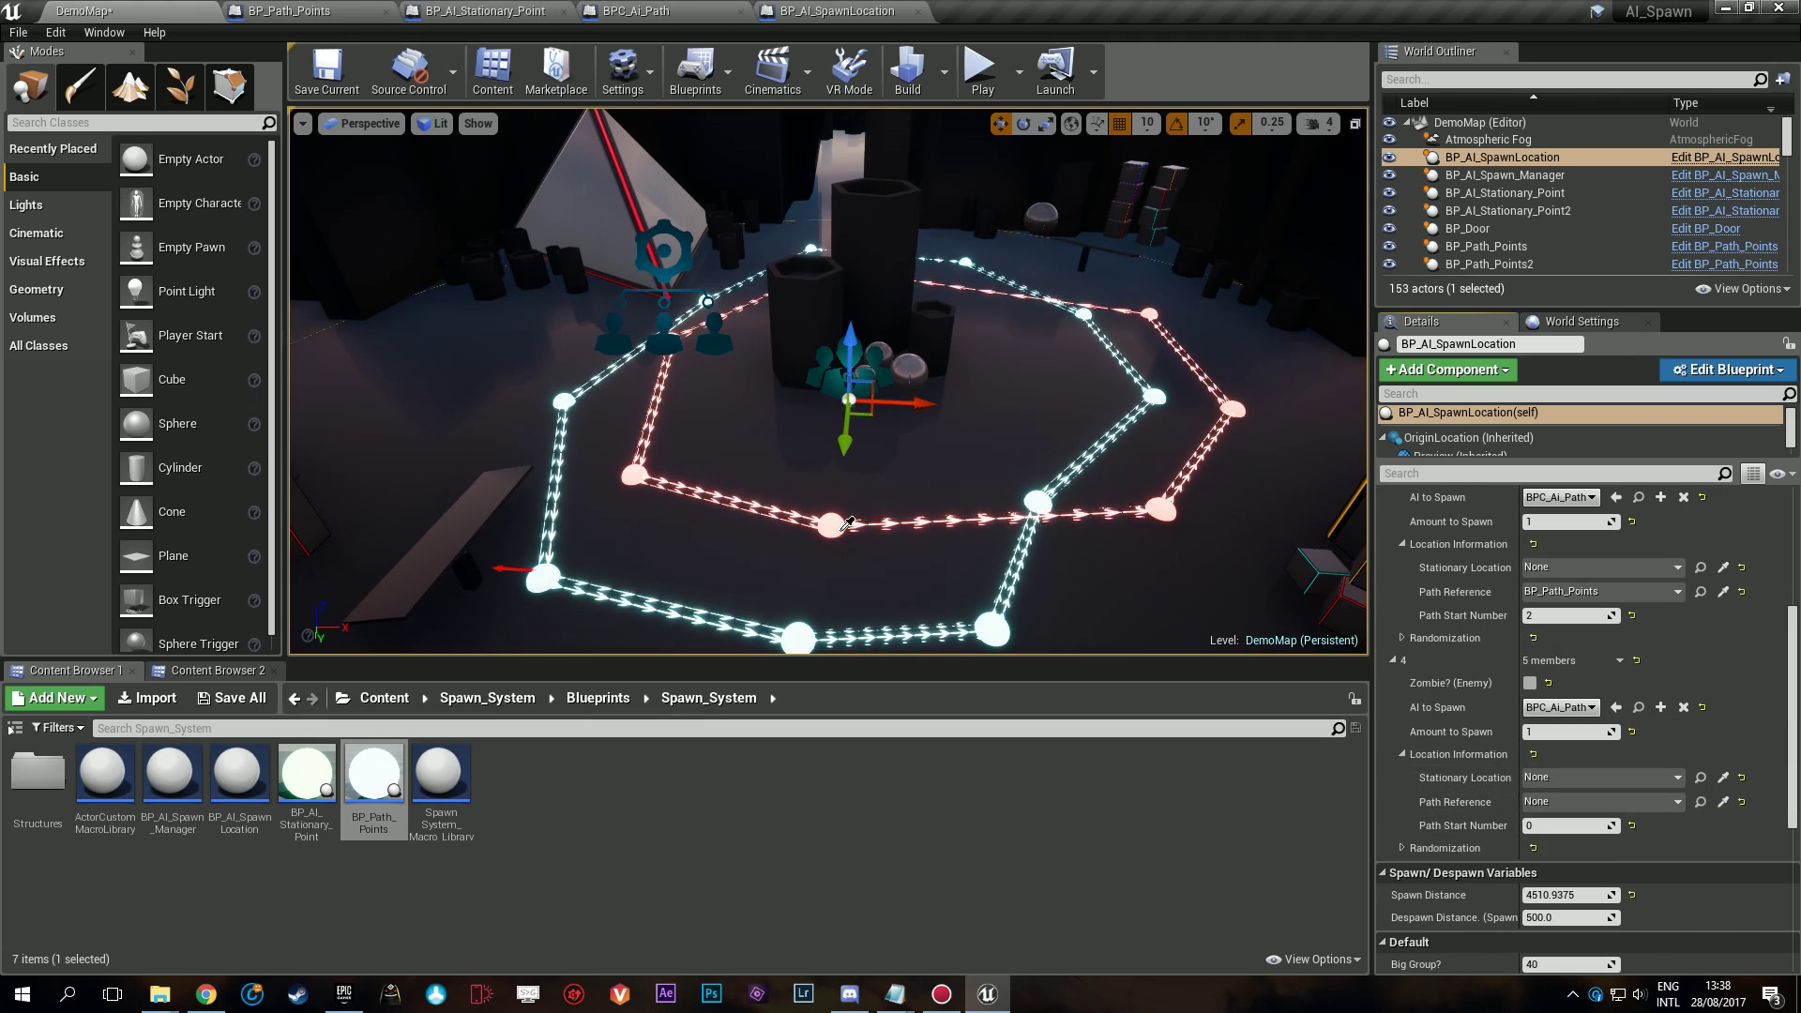
pyautogui.click(1161, 510)
# Check the numbers of the red path points and set spawn entry 4's Path Start Number to 14.
pyautogui.click(1553, 826)
pyautogui.click(1164, 503)
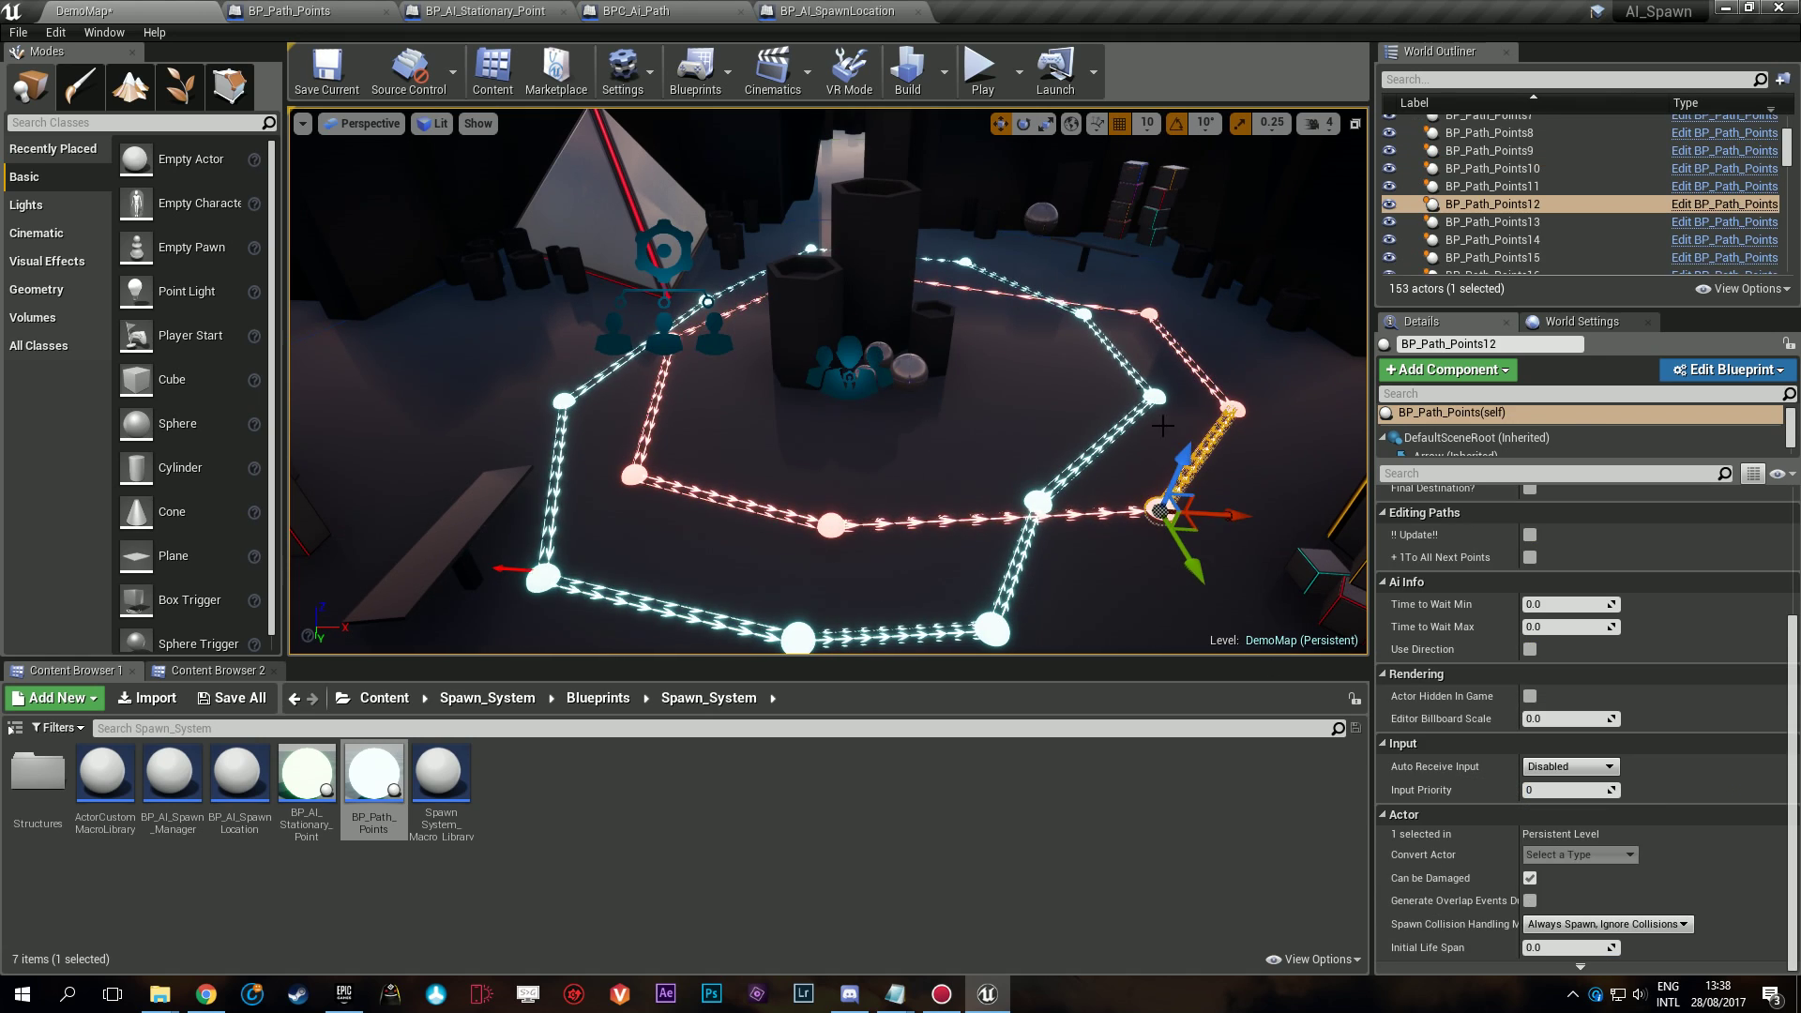
pyautogui.click(1155, 314)
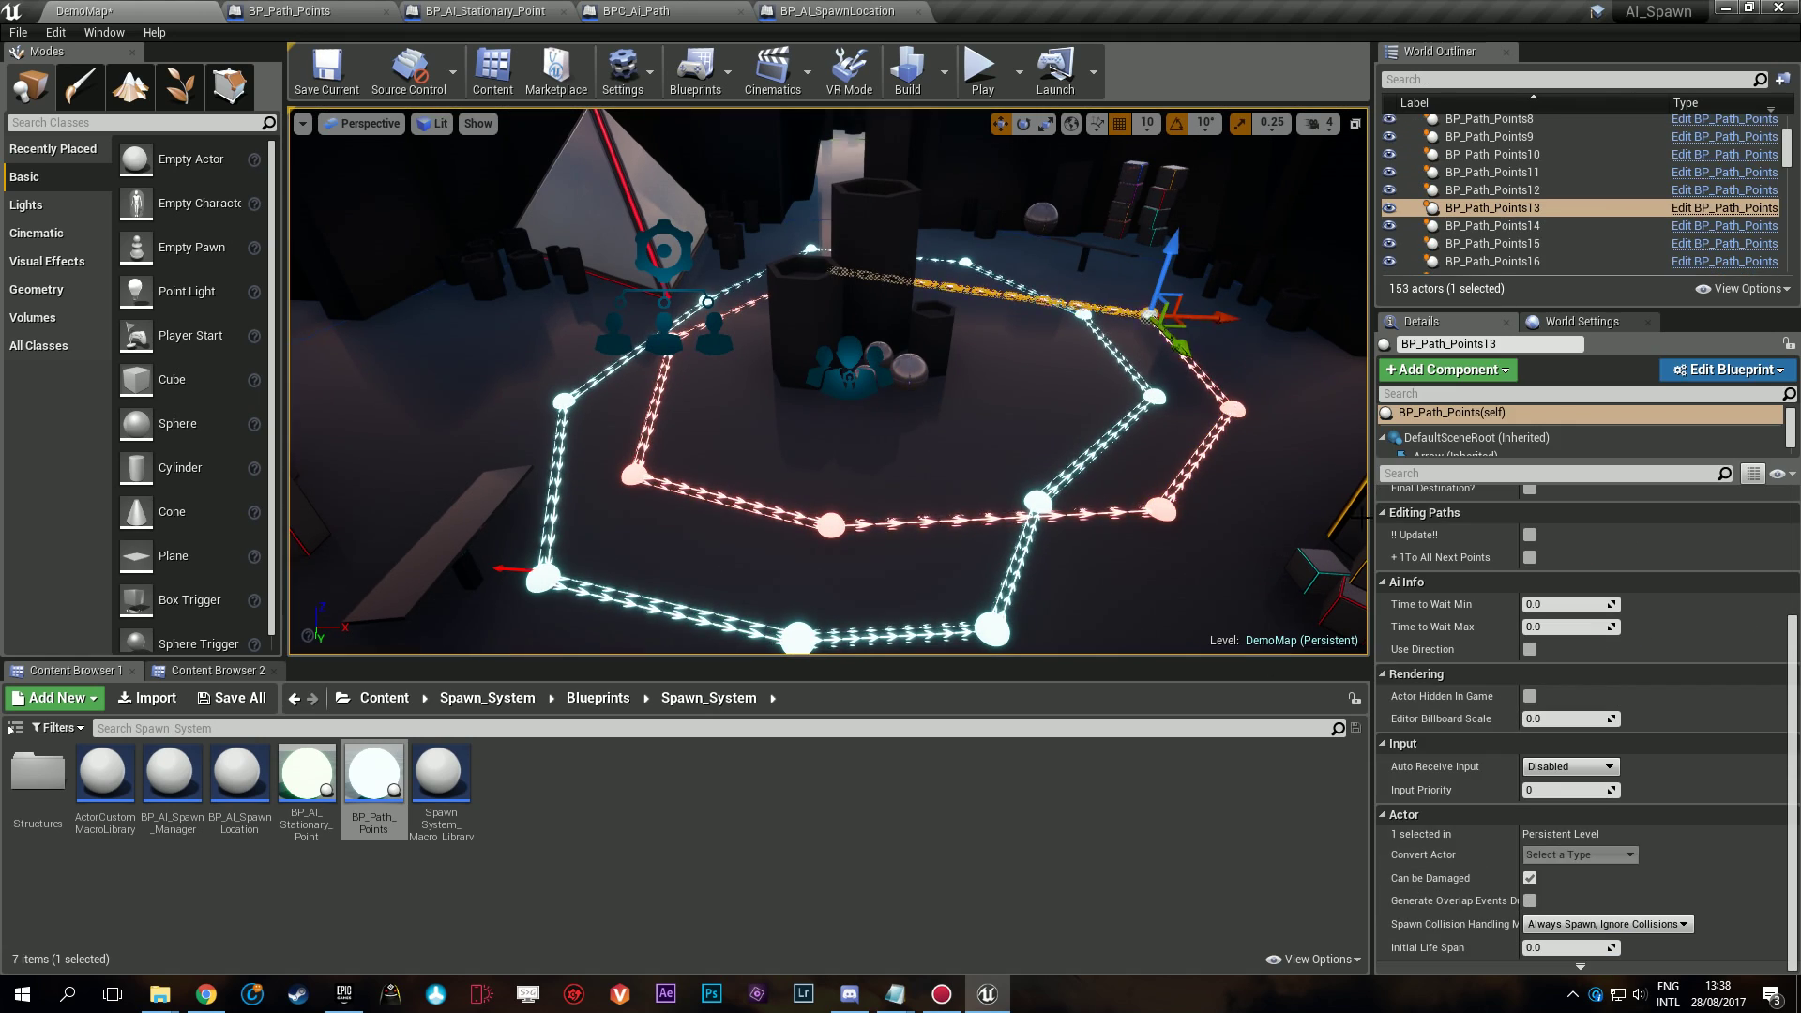
pyautogui.scroll(5, 1454, 563)
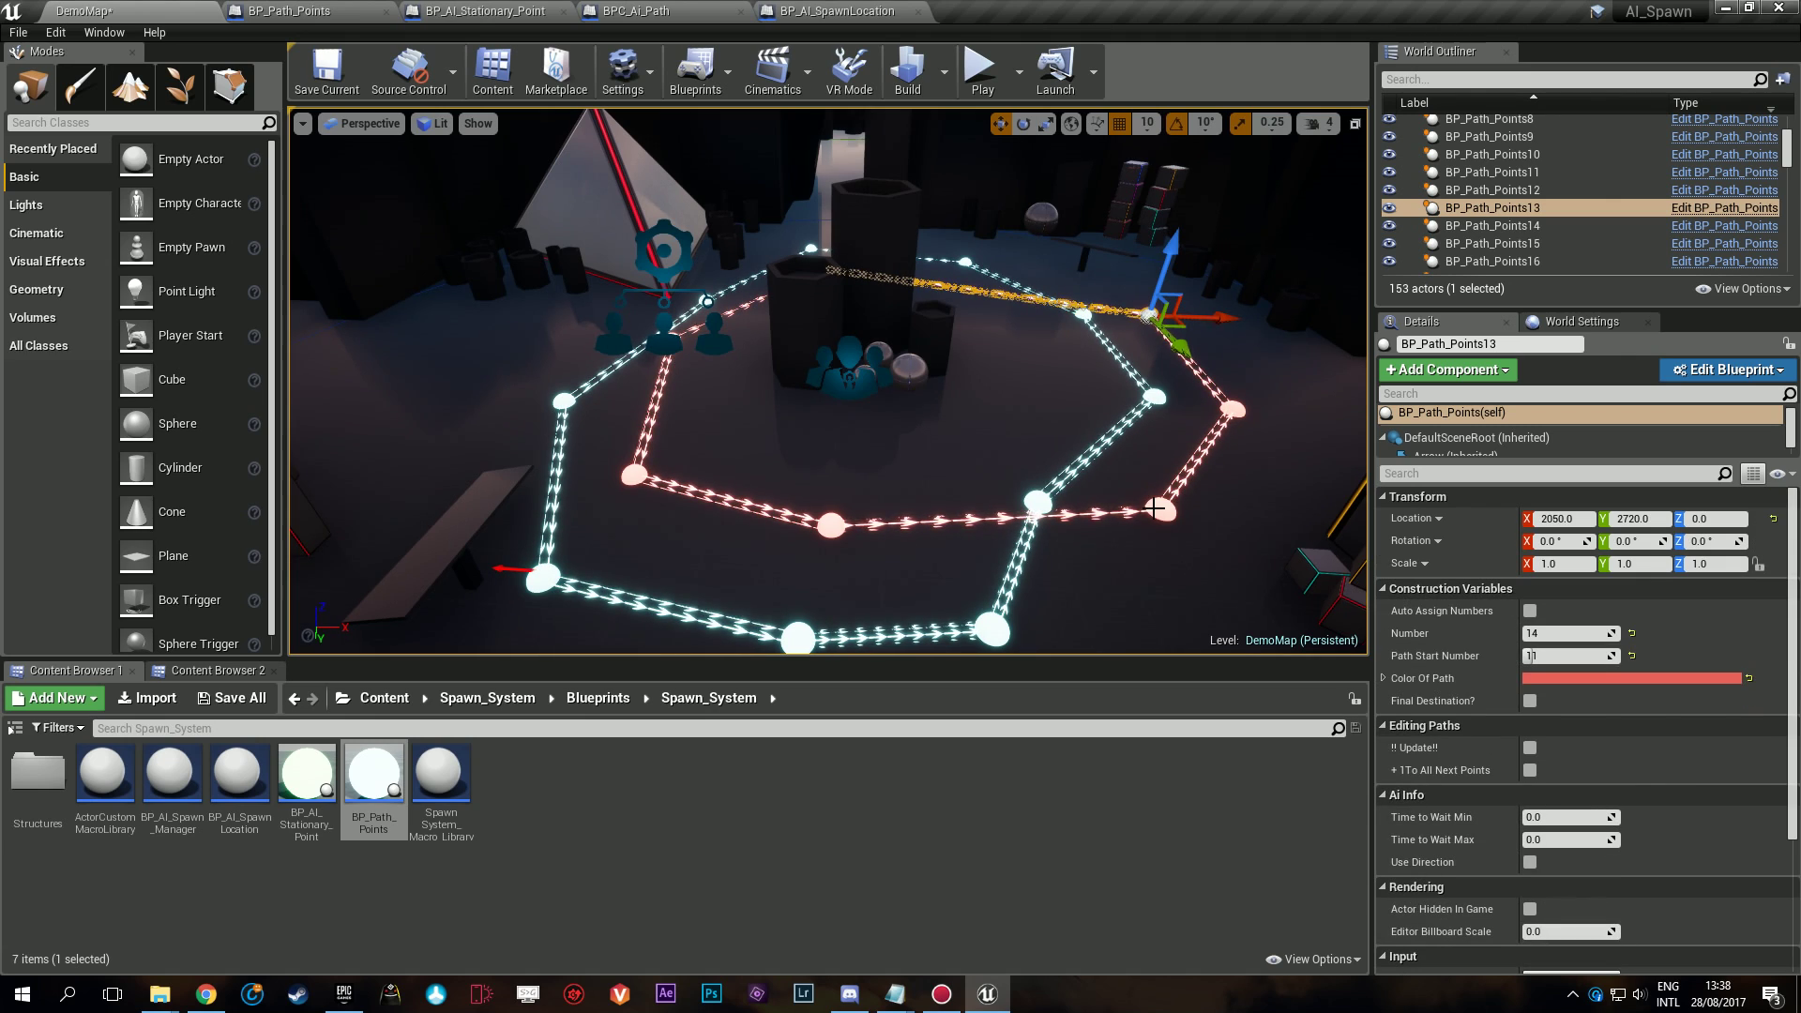
pyautogui.click(842, 379)
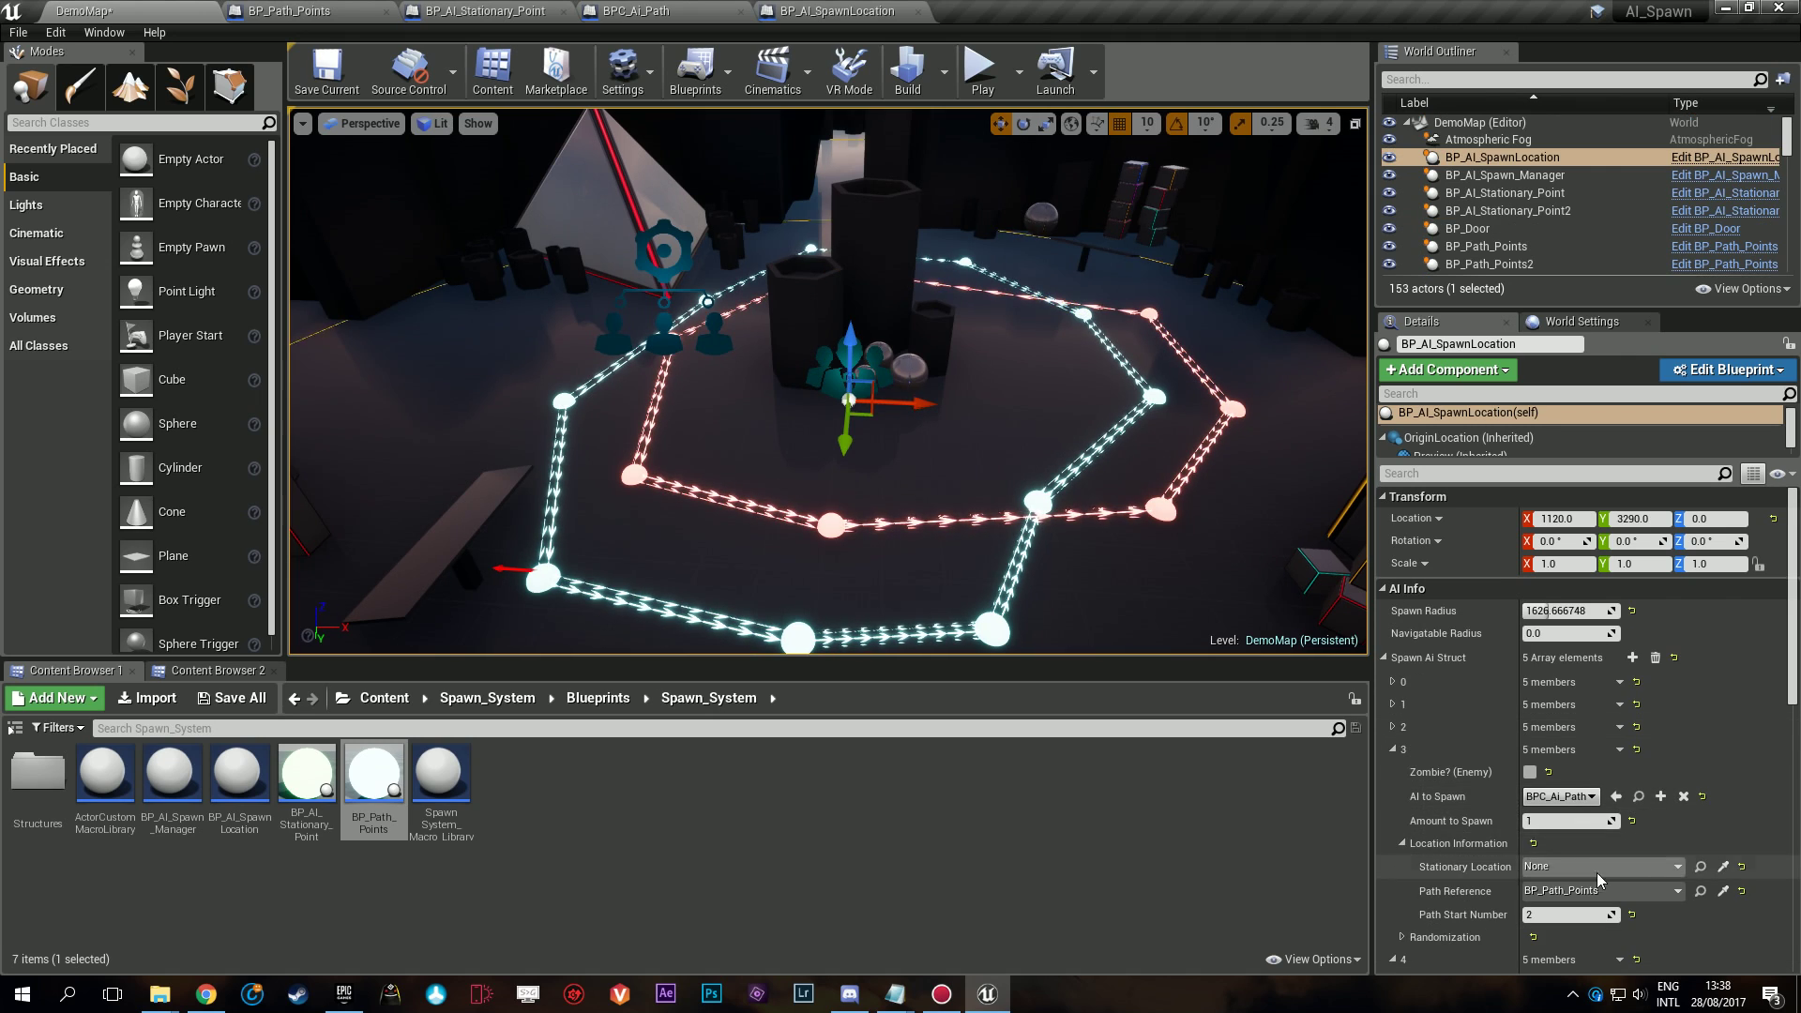
pyautogui.scroll(-5, 1598, 884)
pyautogui.click(1569, 915)
pyautogui.write('14')
# Save DemoMap and play-test it, running into the spawn area to watch the AI and firing the weapon.
pyautogui.click(309, 77)
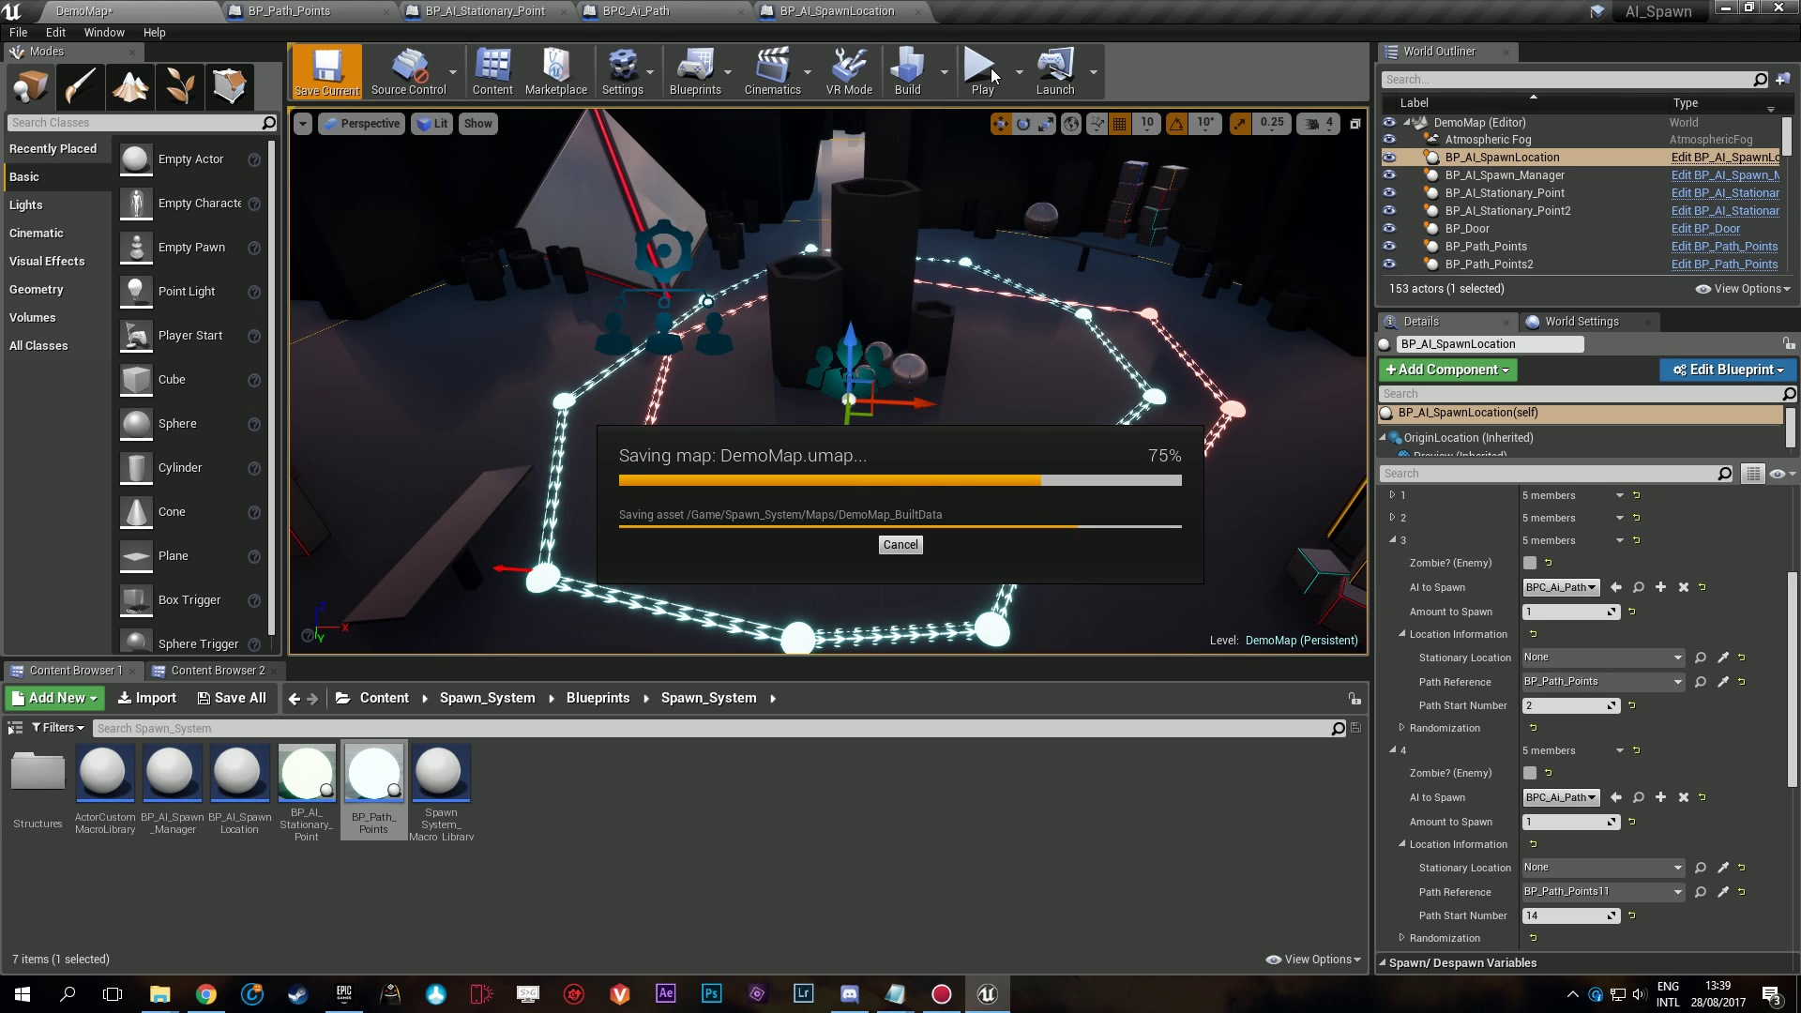
pyautogui.click(980, 74)
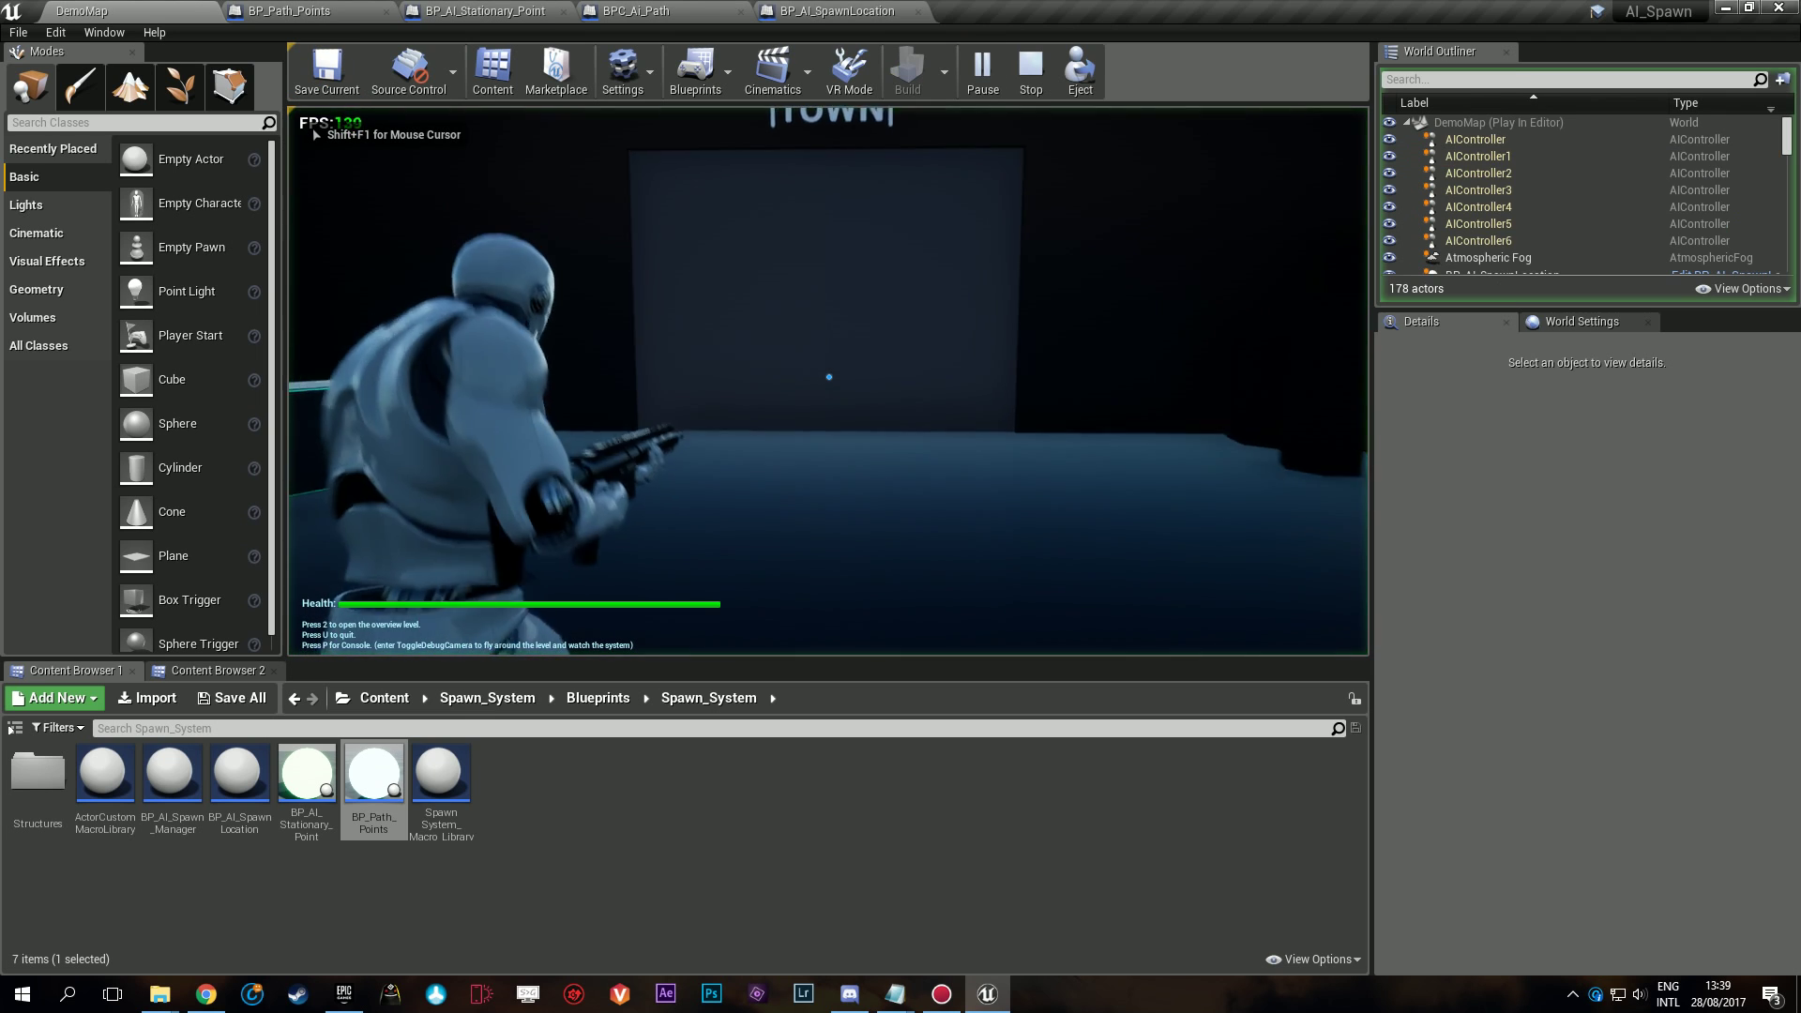
pyautogui.press('w')
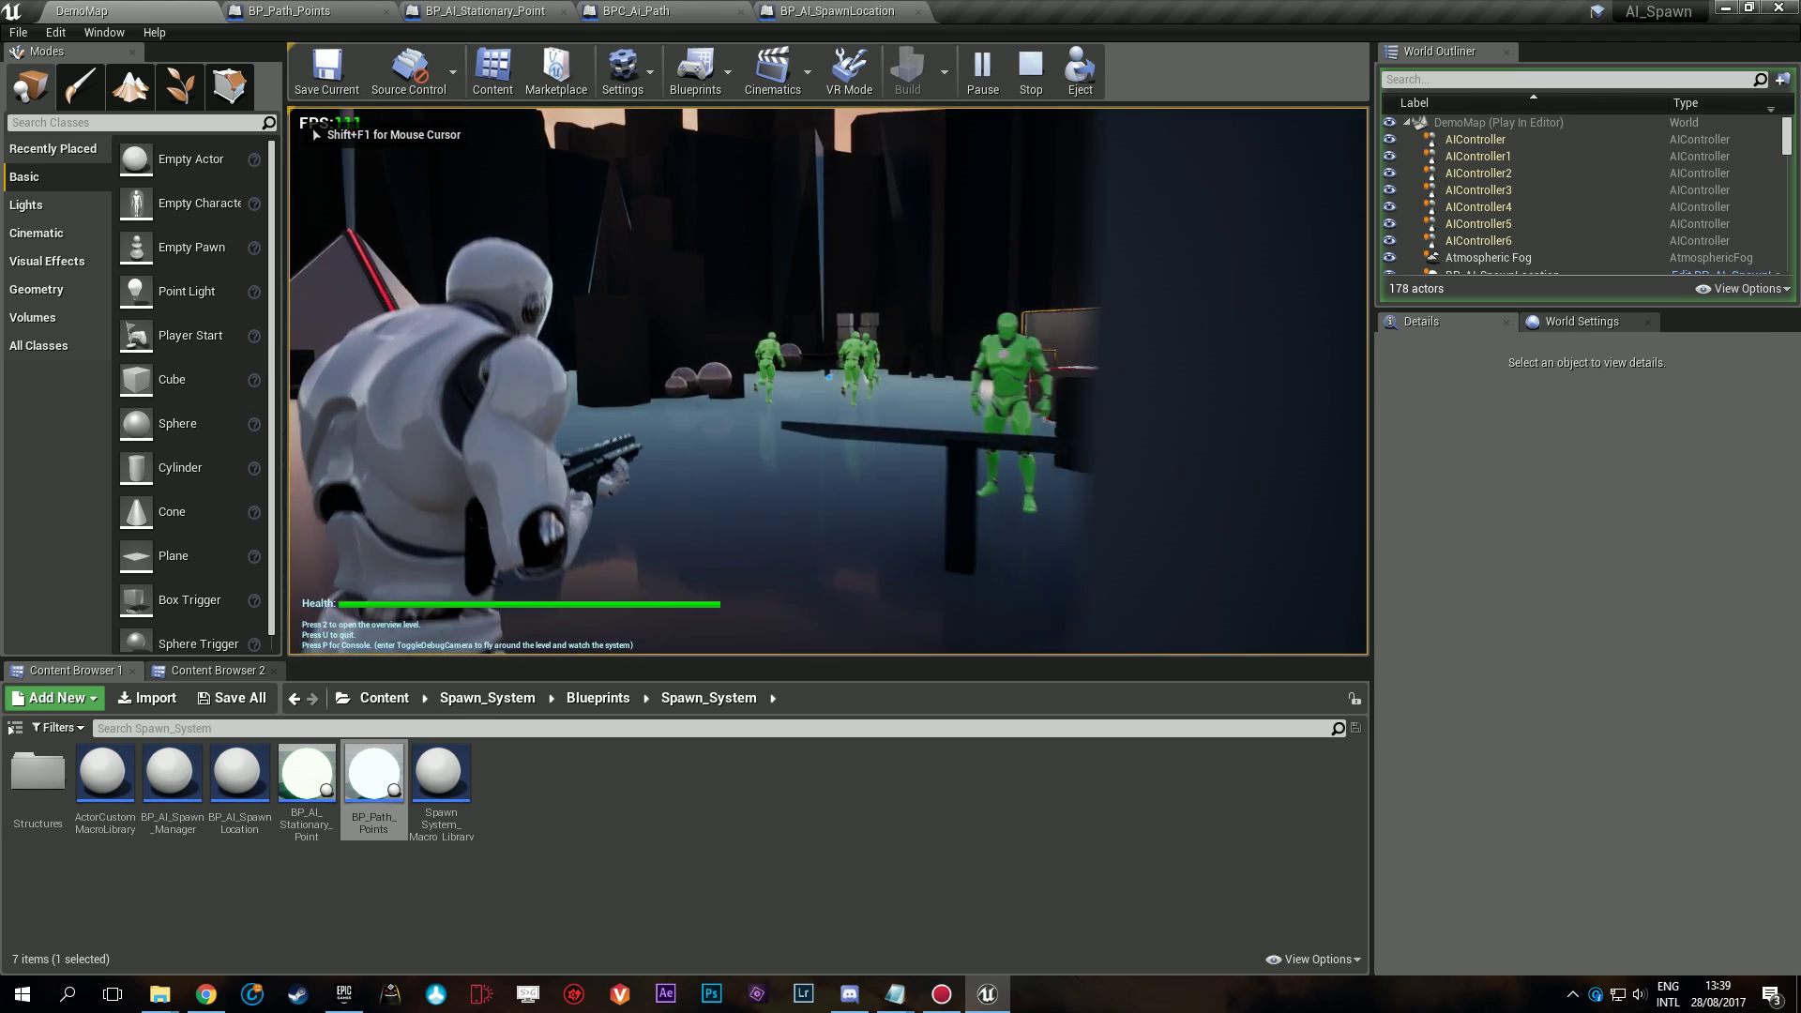
pyautogui.press('w')
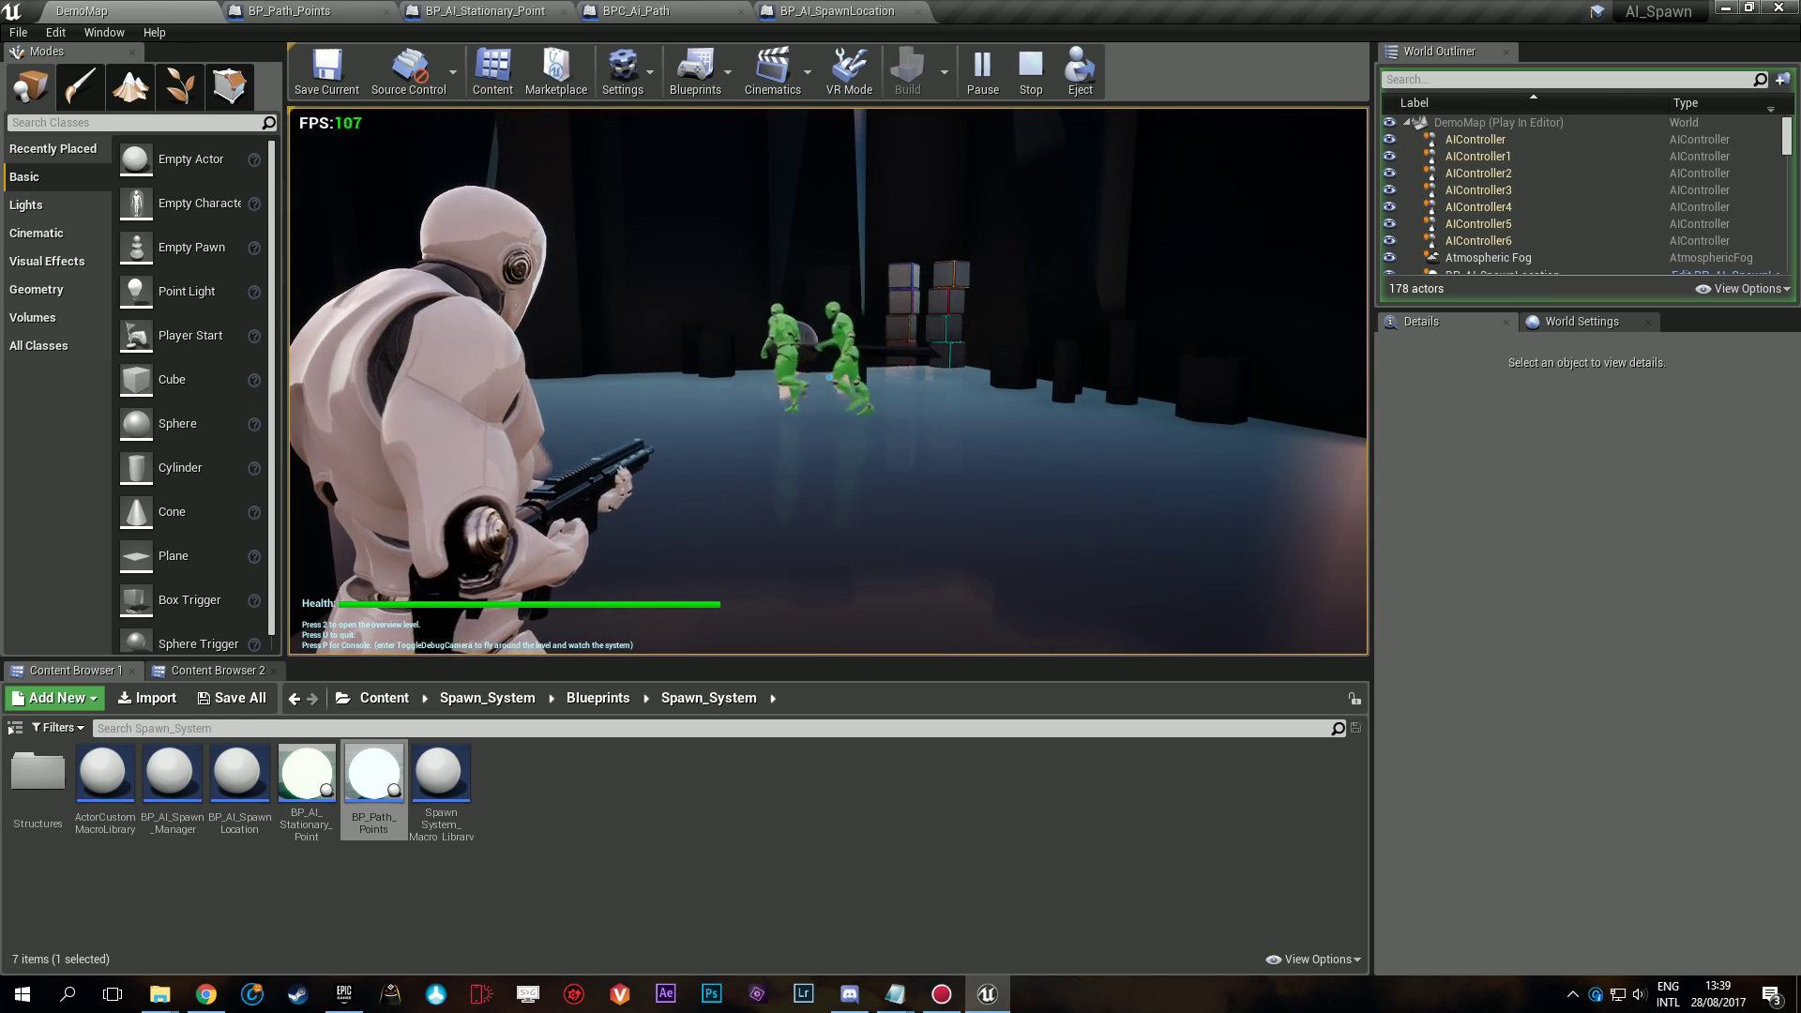
pyautogui.press('w')
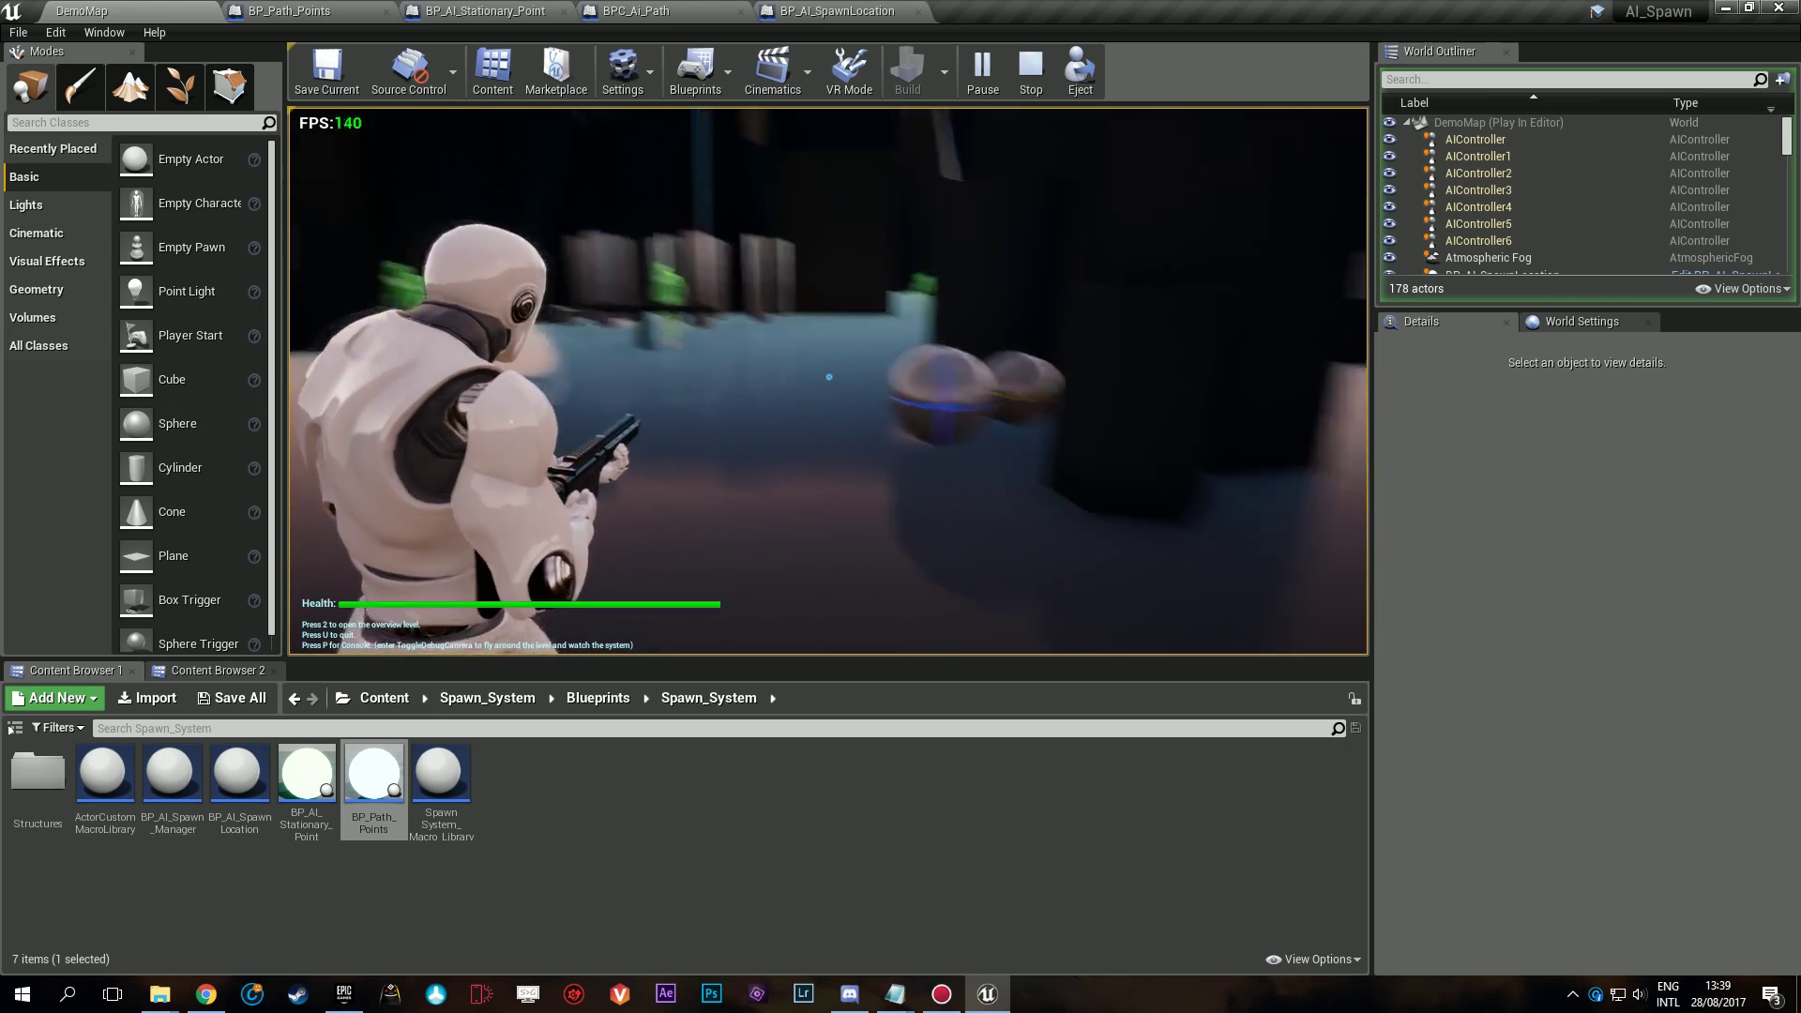
pyautogui.press('w')
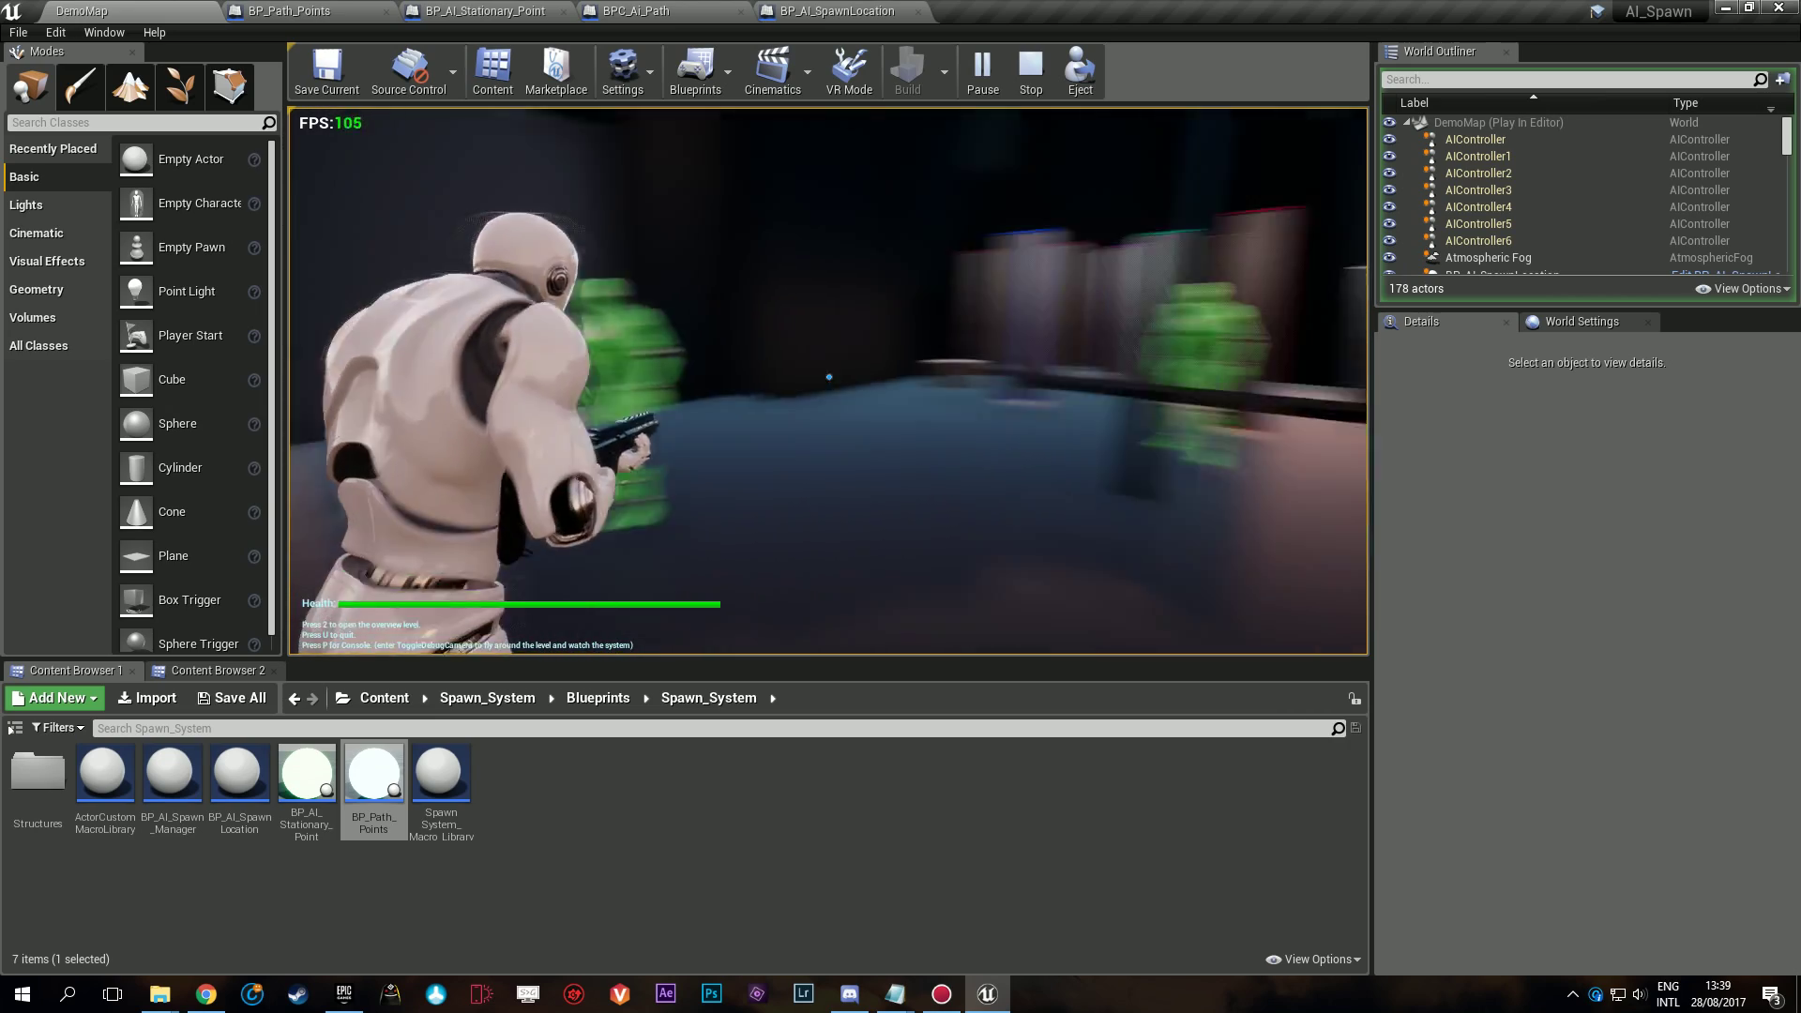
pyautogui.click(829, 377)
pyautogui.press('w')
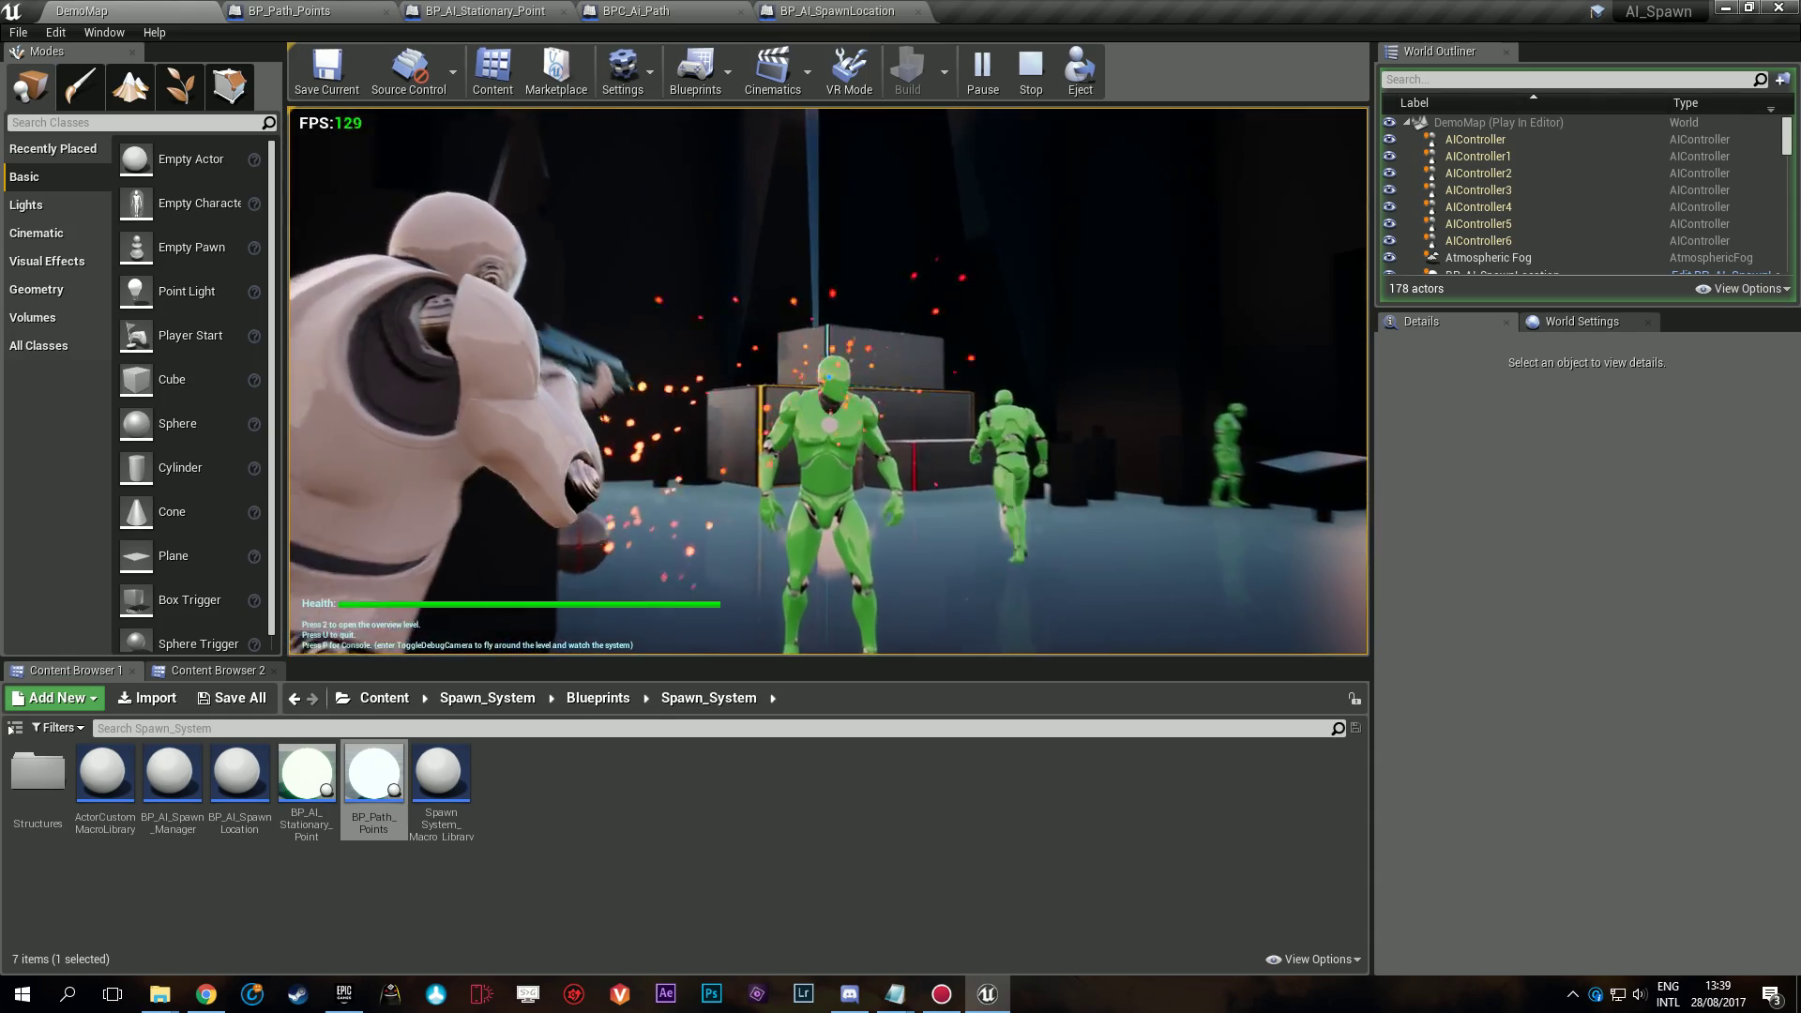
# Keep moving and jumping among the spawned green AI, and end the play session.
pyautogui.press('w')
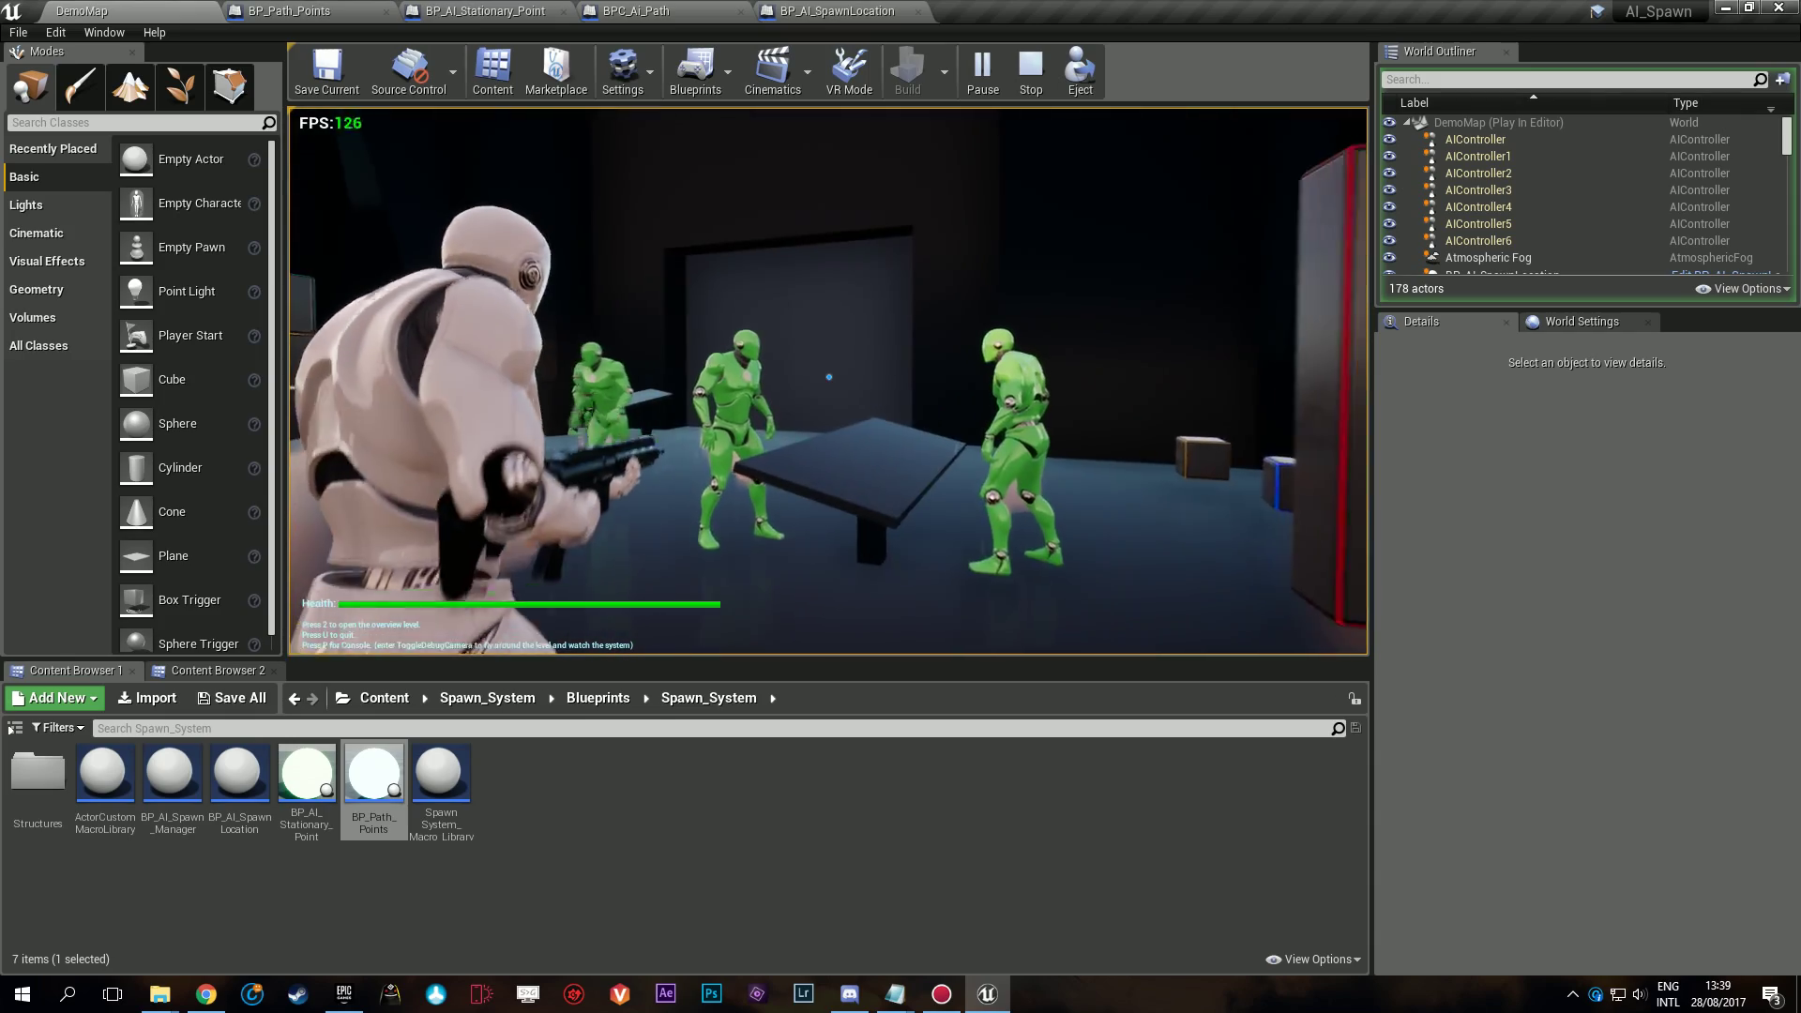
pyautogui.press('space')
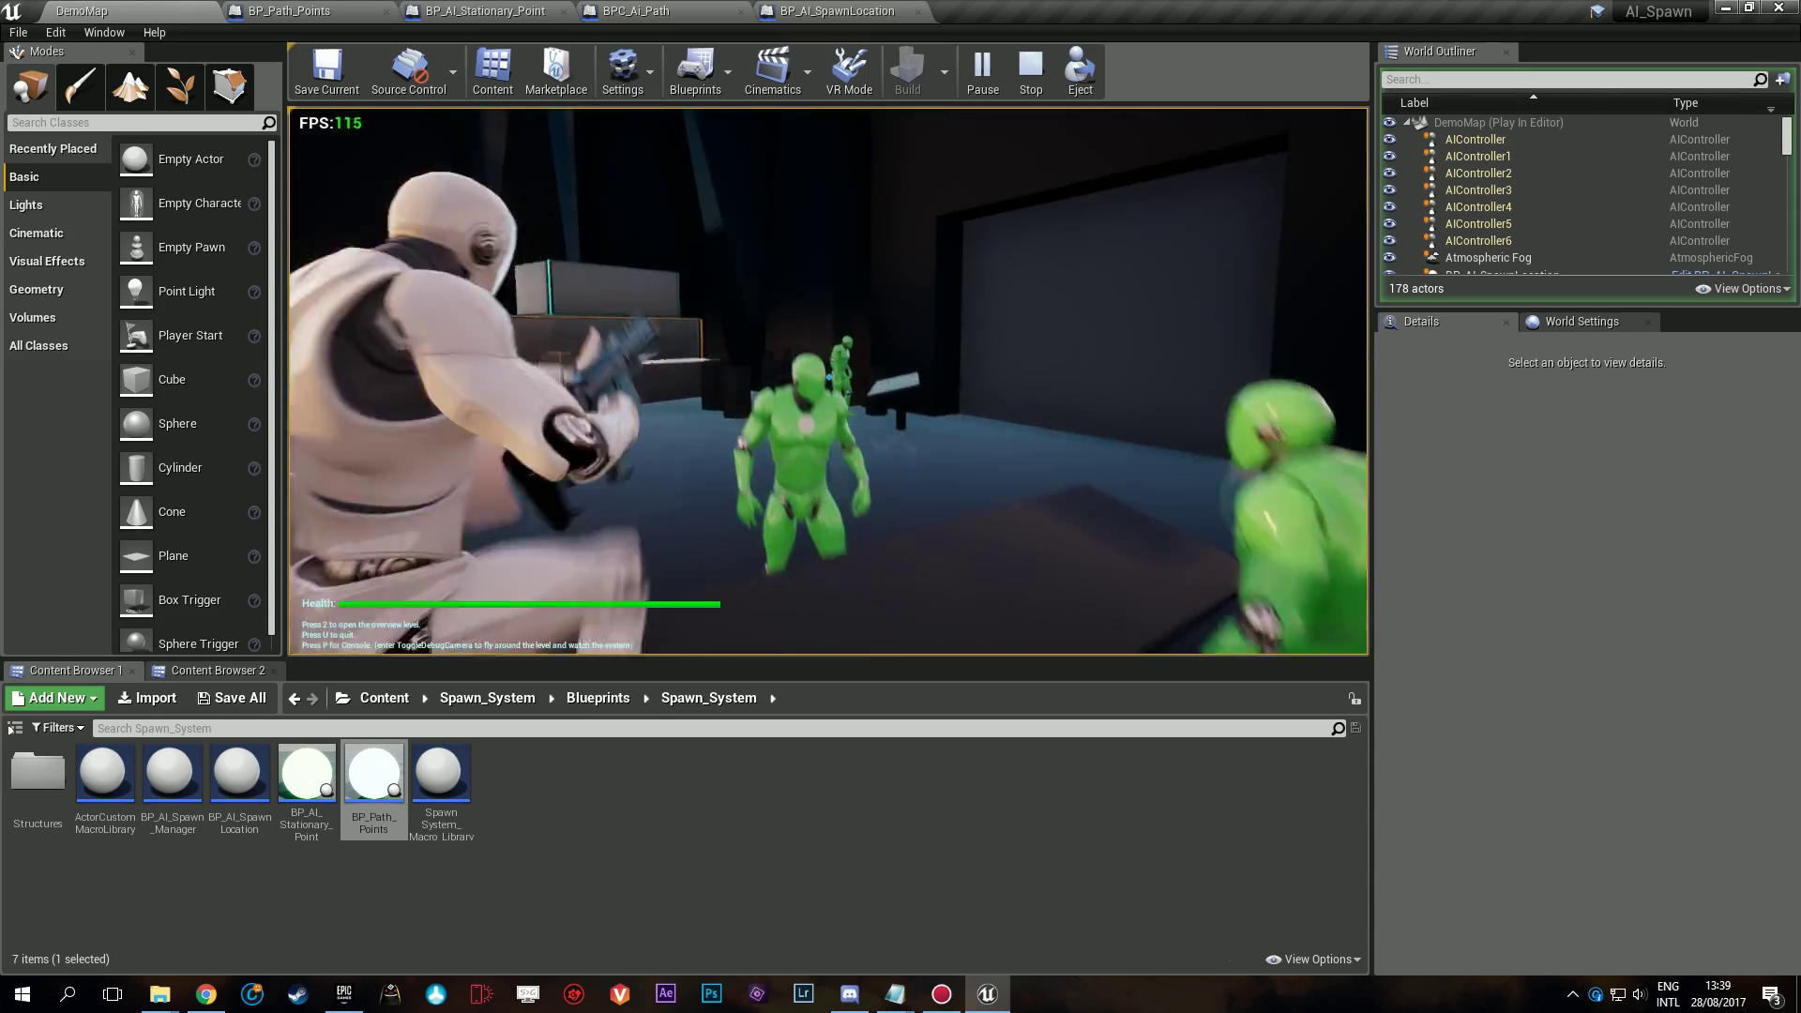
pyautogui.press('Escape')
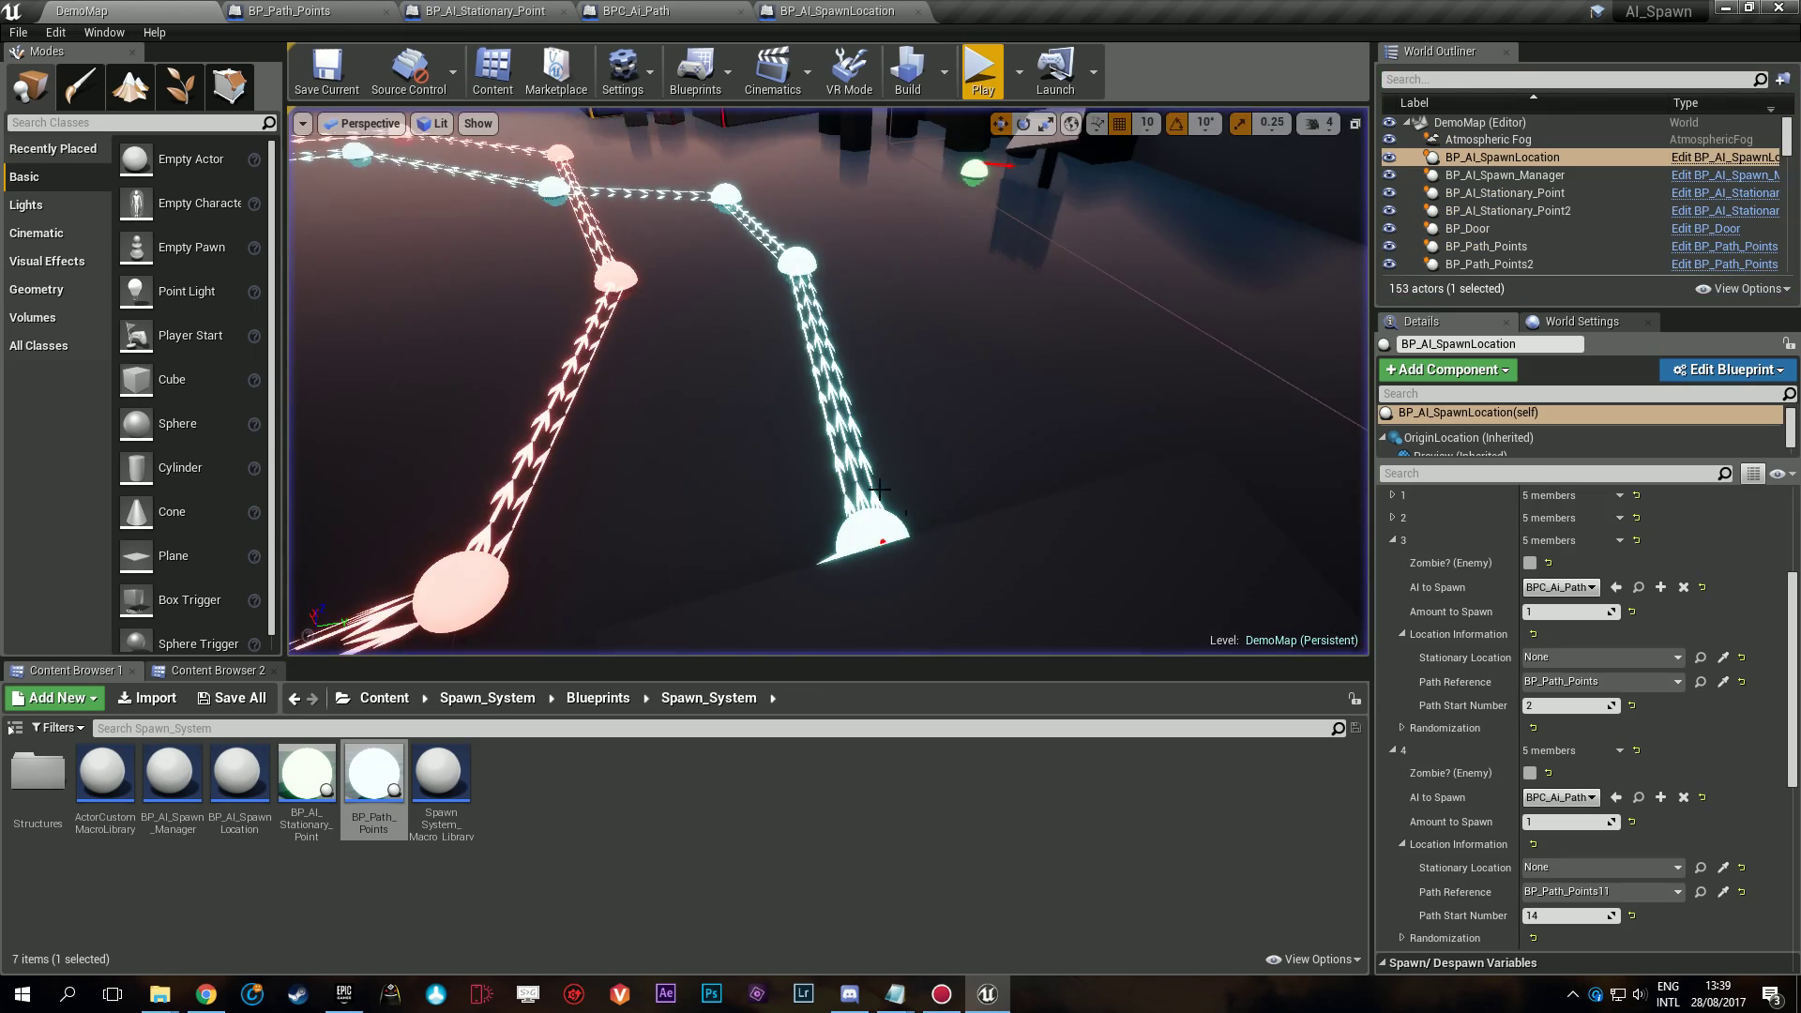
# Select BP_AI_Spawn_Manager in the level and bring the whole spawn area into view.
pyautogui.press('s')
pyautogui.moveTo(852, 514); pyautogui.dragTo(647, 572, button='right')
pyautogui.click(852, 514)
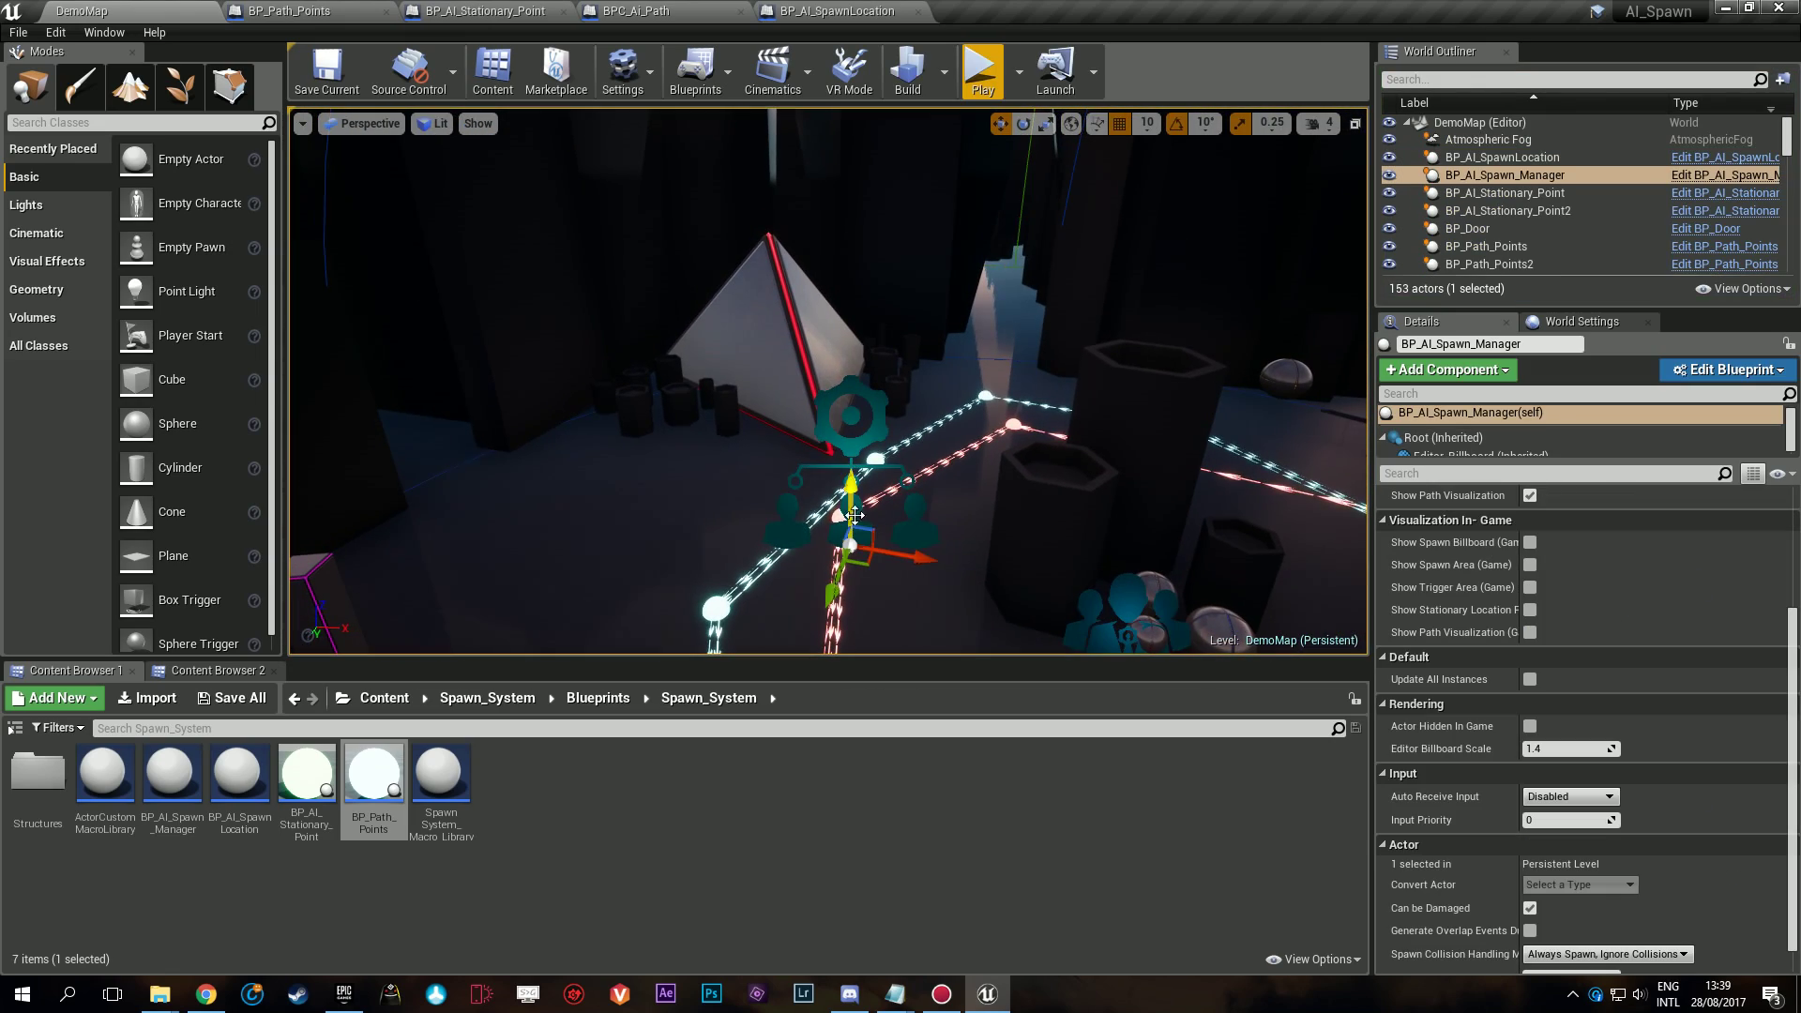
pyautogui.scroll(4, 1507, 589)
pyautogui.press('s')
pyautogui.moveTo(825, 515); pyautogui.dragTo(788, 422, button='right')
pyautogui.press('e')
pyautogui.moveTo(797, 310); pyautogui.dragTo(797, 450, button='right')
# Turn off the spawn manager's in-editor visualization of billboards, spawn area, trigger area, stationary locations and paths.
pyautogui.click(1530, 611)
pyautogui.click(1530, 633)
pyautogui.click(1530, 656)
pyautogui.click(1530, 678)
pyautogui.click(1530, 701)
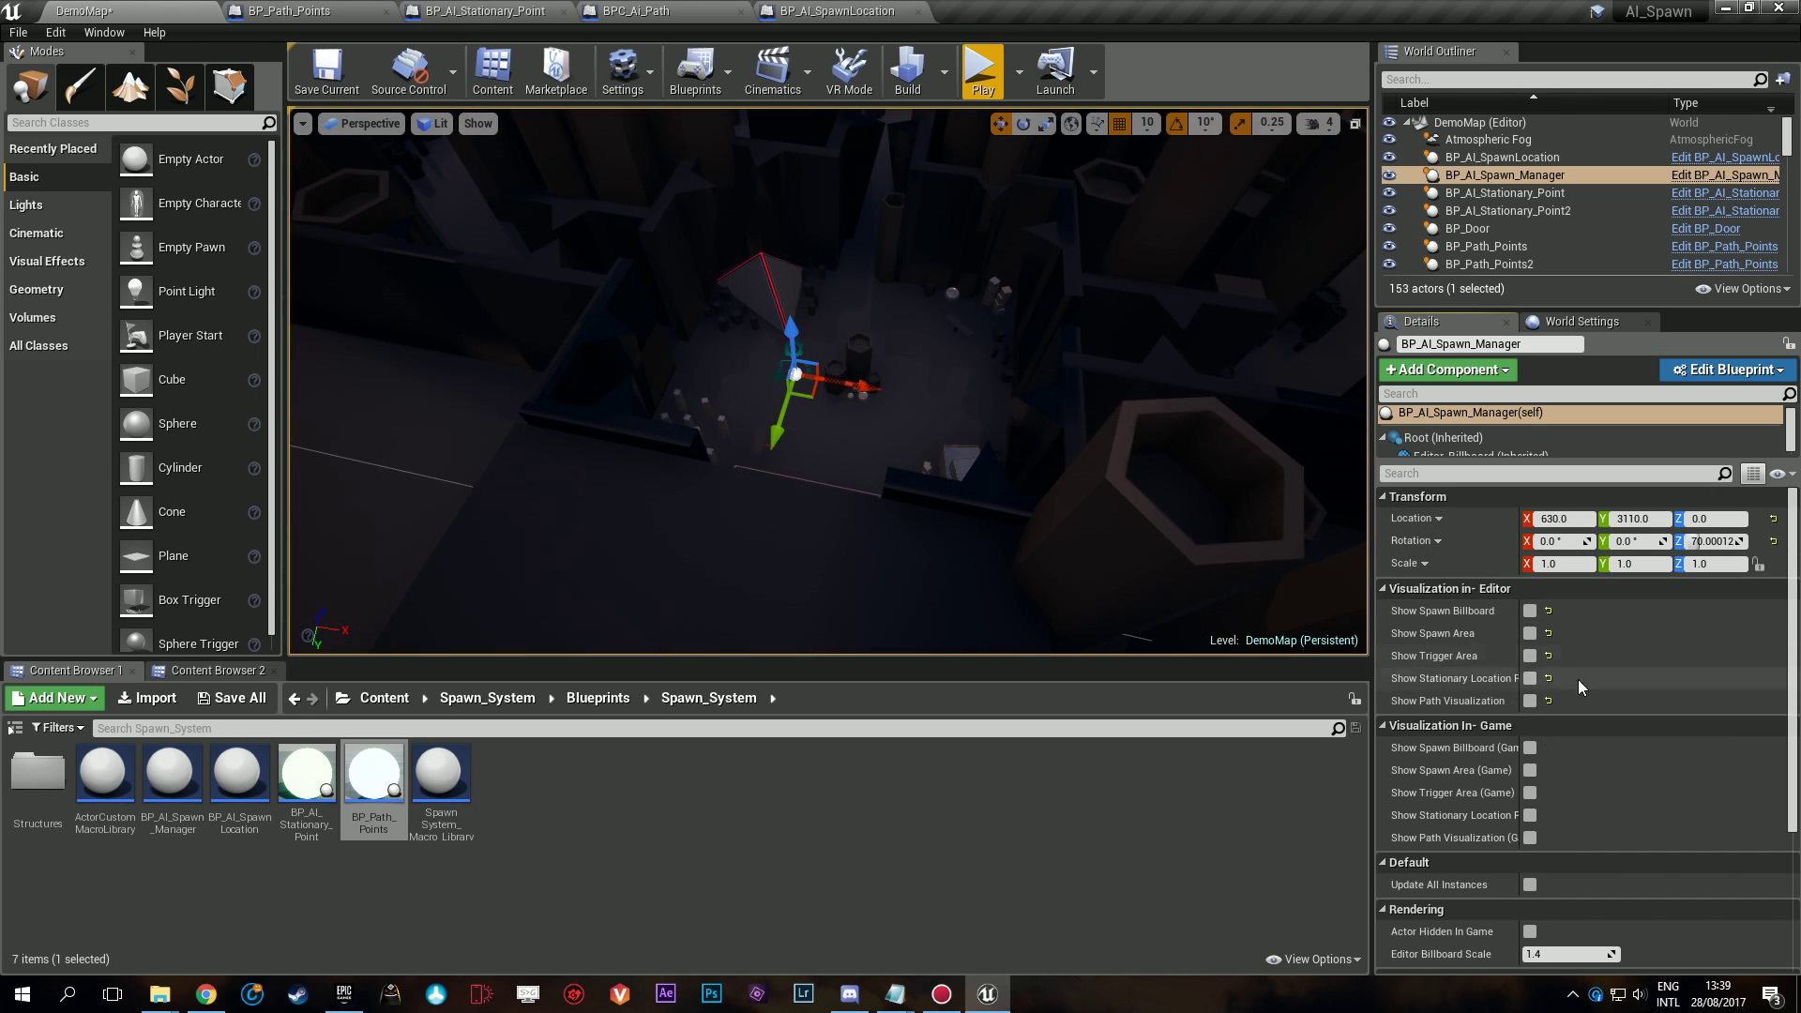
# Turn all five in-editor visualization options of the spawn manager back on.
pyautogui.click(1529, 700)
pyautogui.click(1530, 678)
pyautogui.click(1530, 656)
pyautogui.click(1530, 633)
pyautogui.click(1530, 611)
# Enable all five in-game visualization options on the spawn manager: billboard, spawn area, trigger area, stationary locations and paths.
pyautogui.click(1530, 748)
pyautogui.click(1530, 770)
pyautogui.click(1530, 793)
pyautogui.click(1530, 815)
pyautogui.click(1530, 837)
pyautogui.click(1530, 815)
# Play-test the map, running through the spawn area to view the in-game paths and stationary points, and end the session.
pyautogui.click(982, 70)
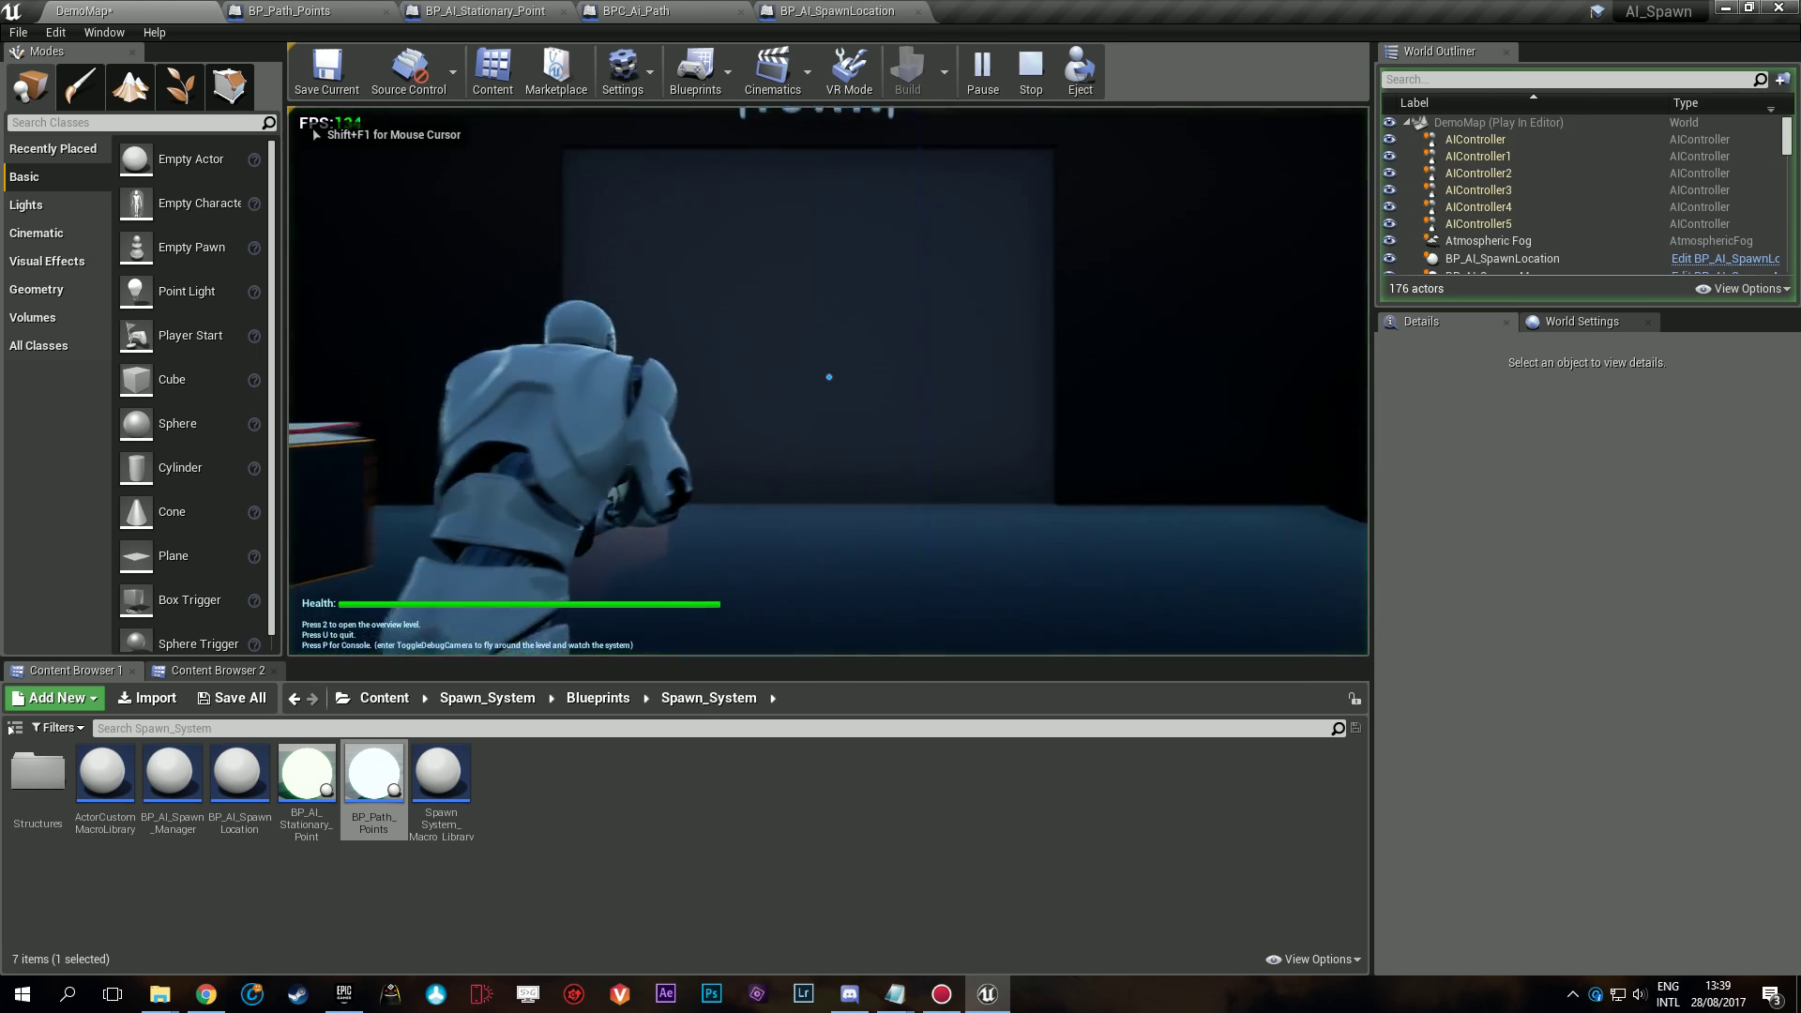
pyautogui.press('w')
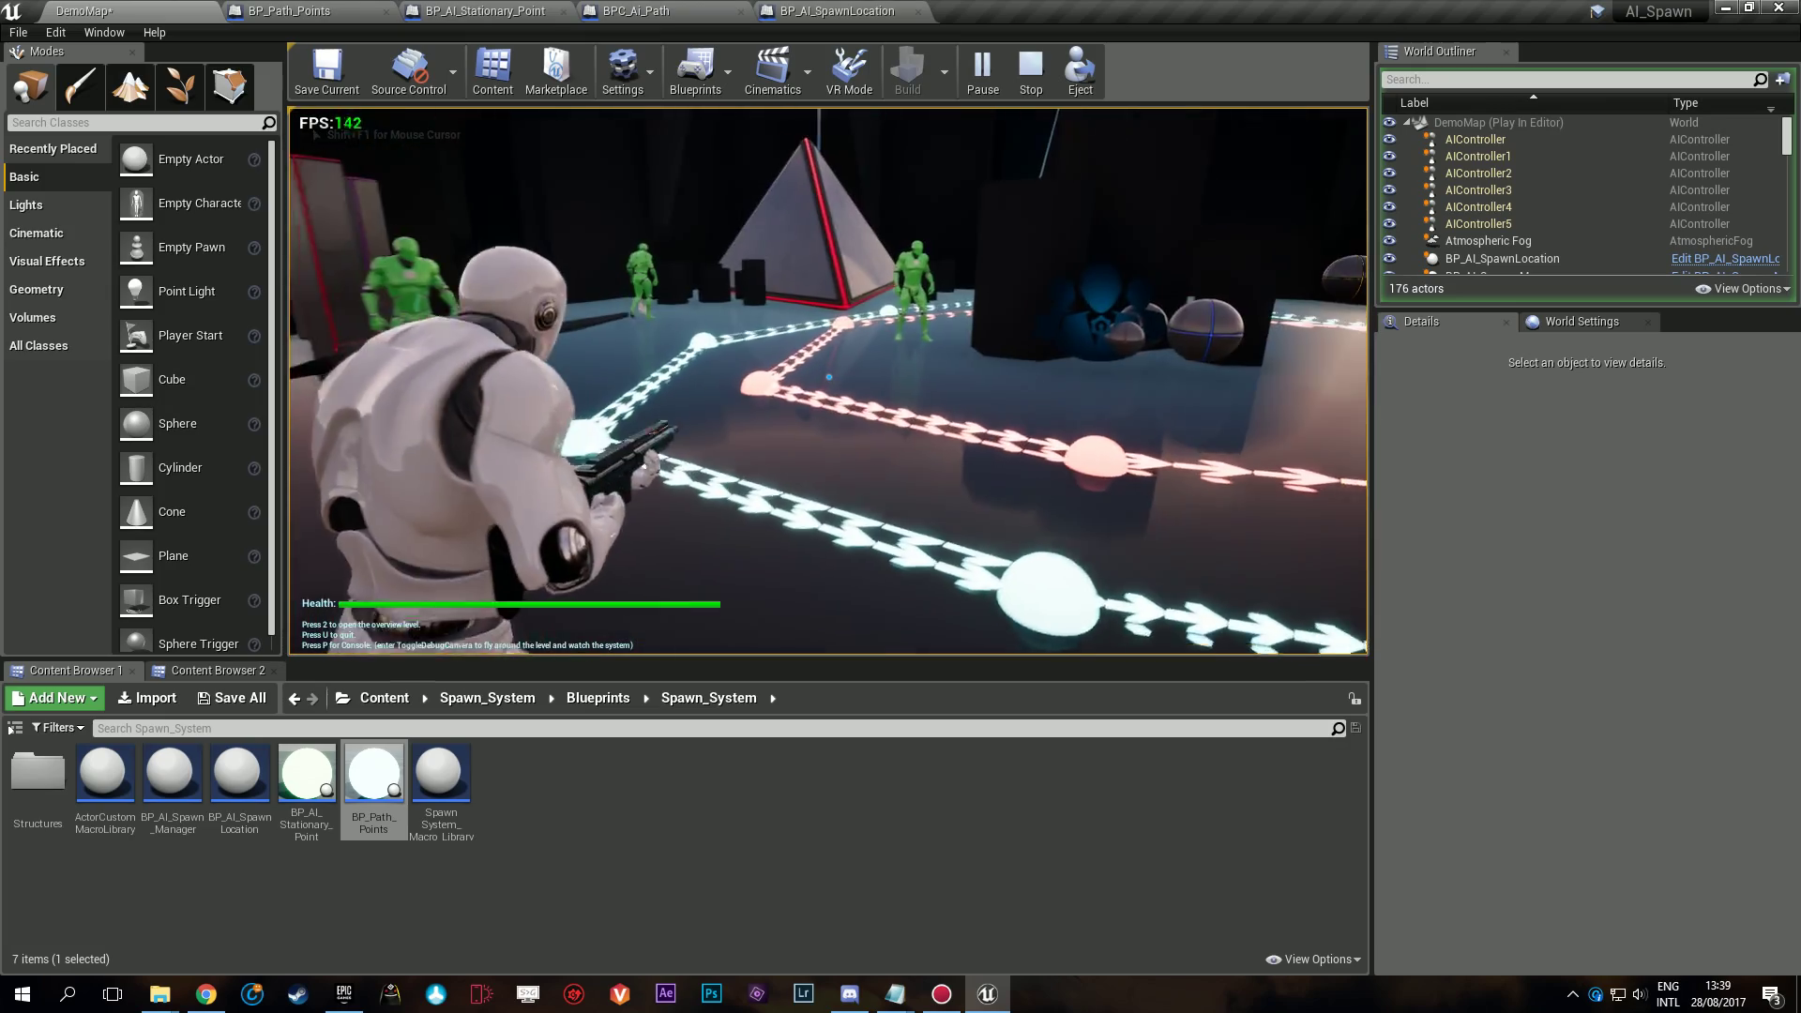
pyautogui.press('w')
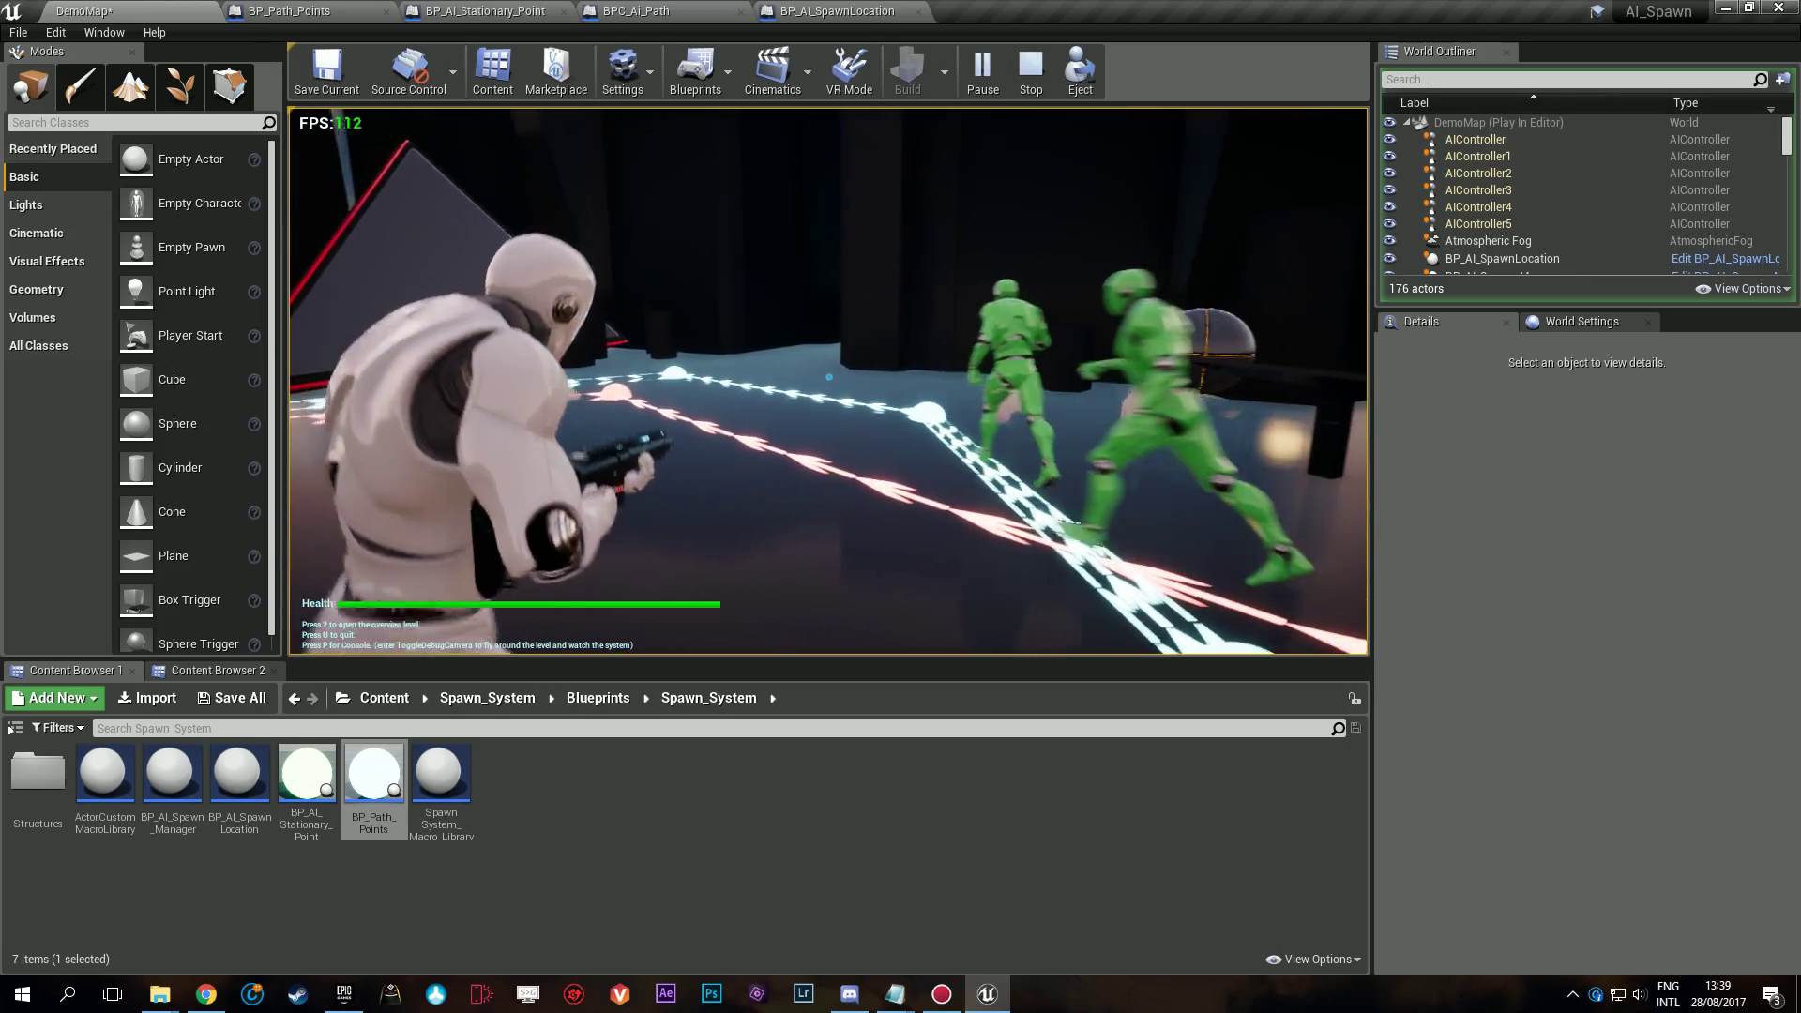
pyautogui.press('w')
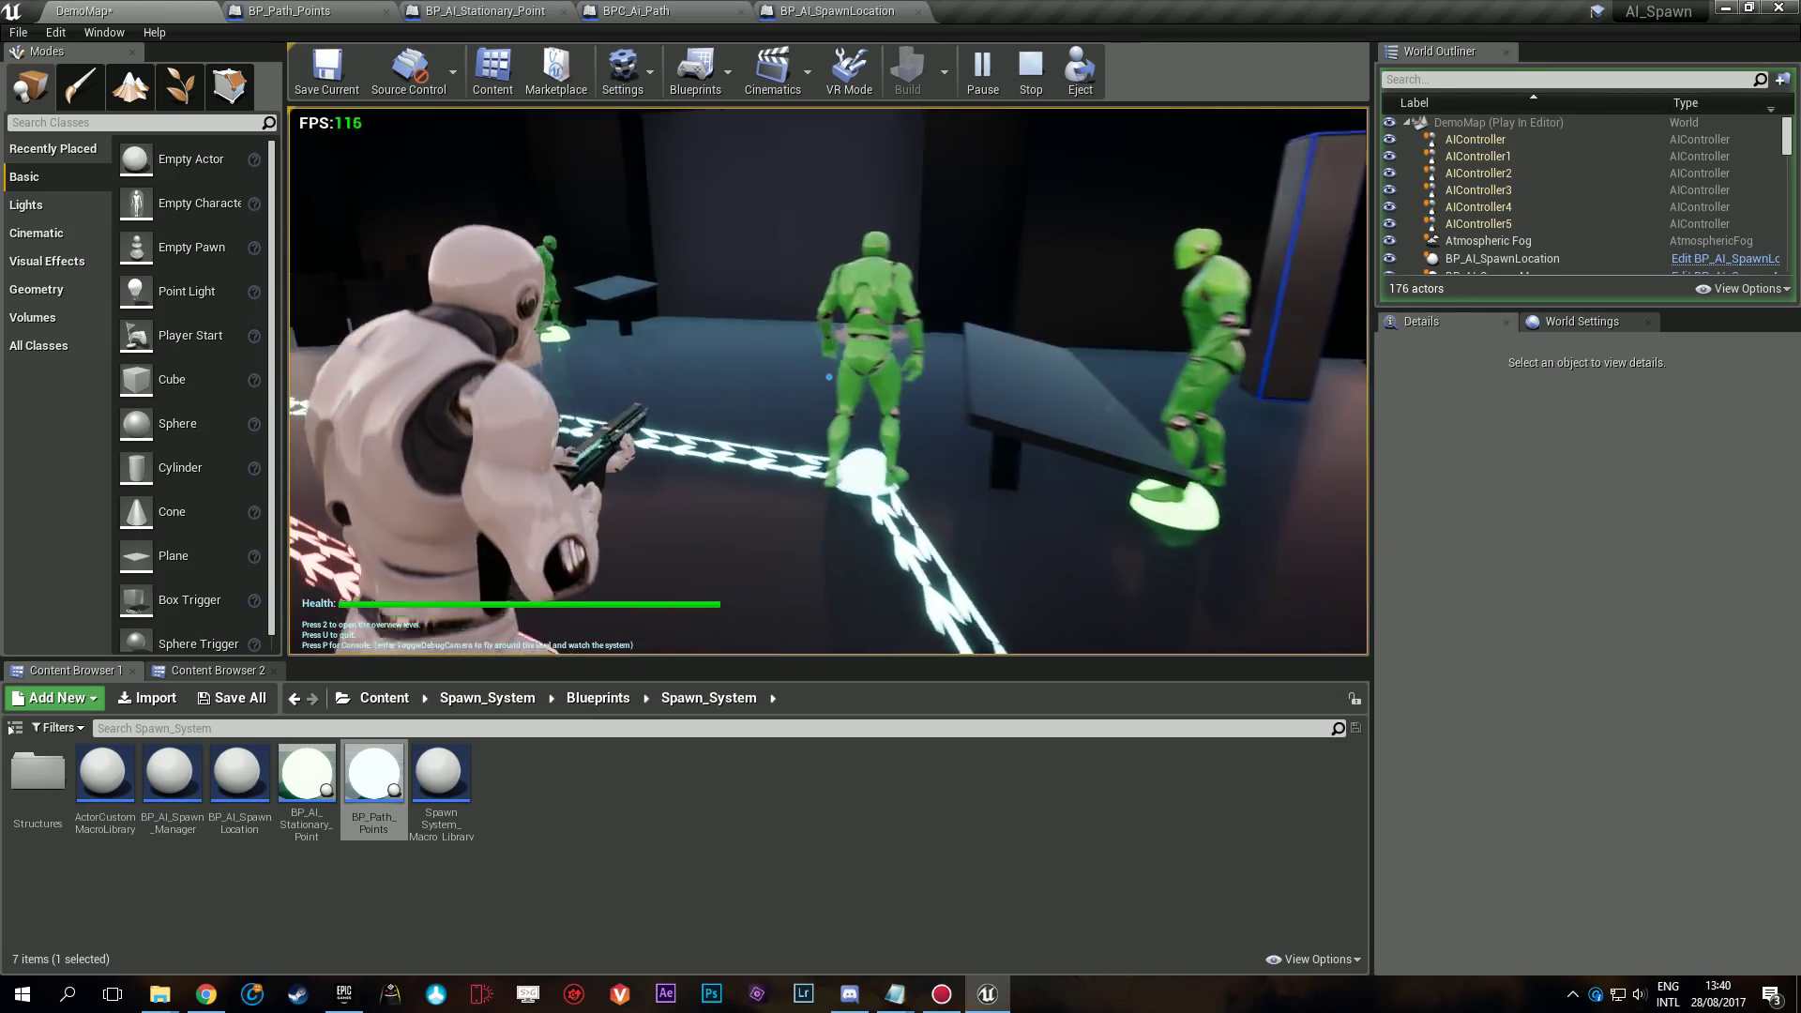
pyautogui.press('Escape')
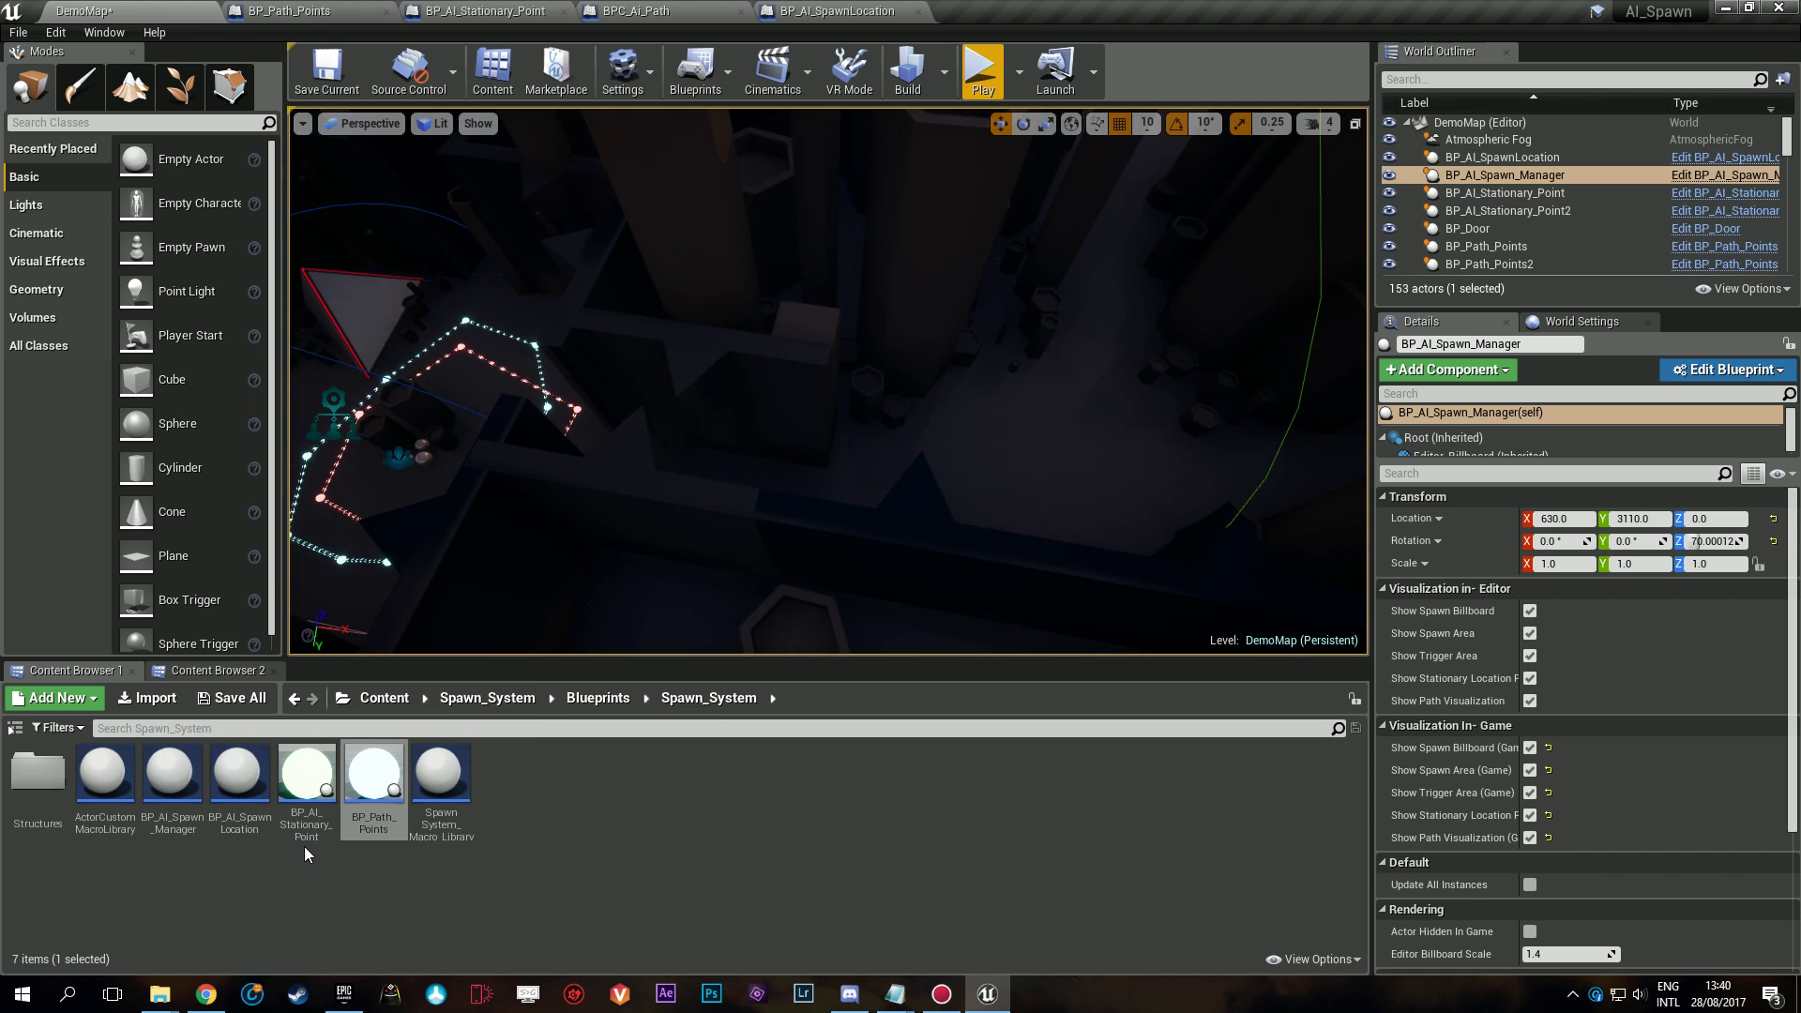
# Place a second BP_AI_SpawnLocation among the hexagonal pillars at about X 5710, Y 780.
pyautogui.moveTo(240, 779); pyautogui.dragTo(1100, 271)
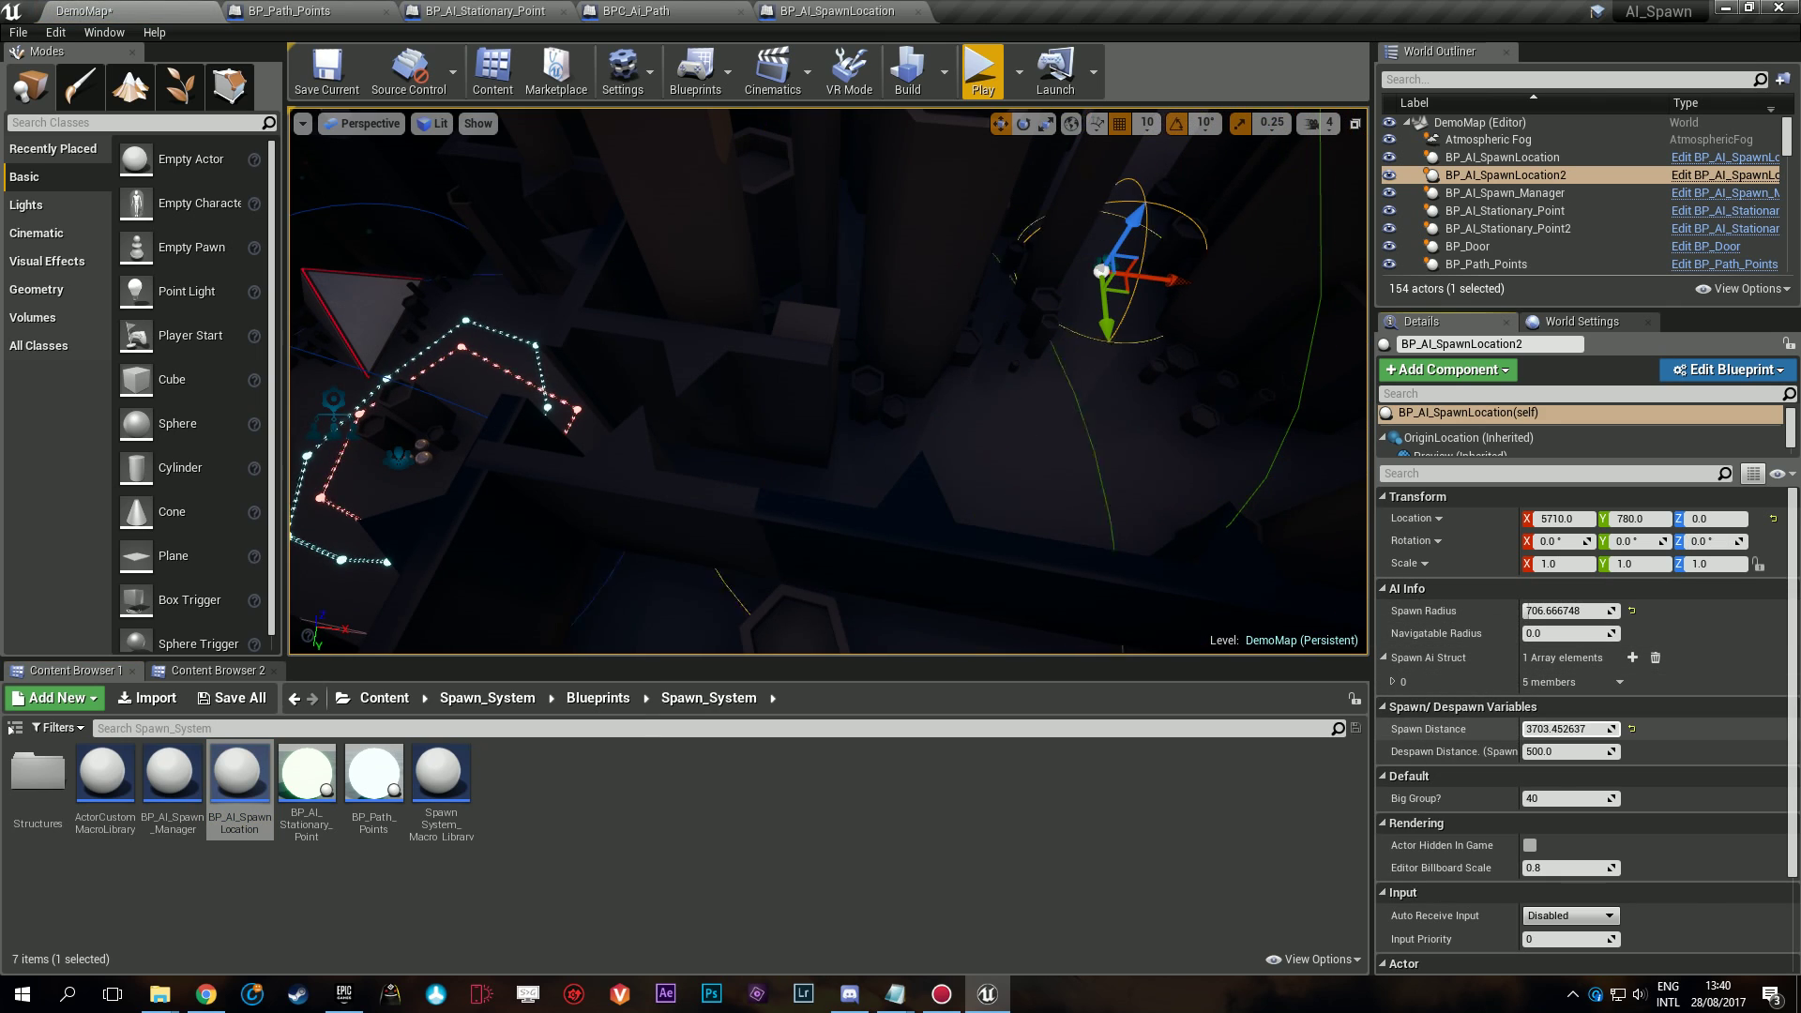
pyautogui.press('f')
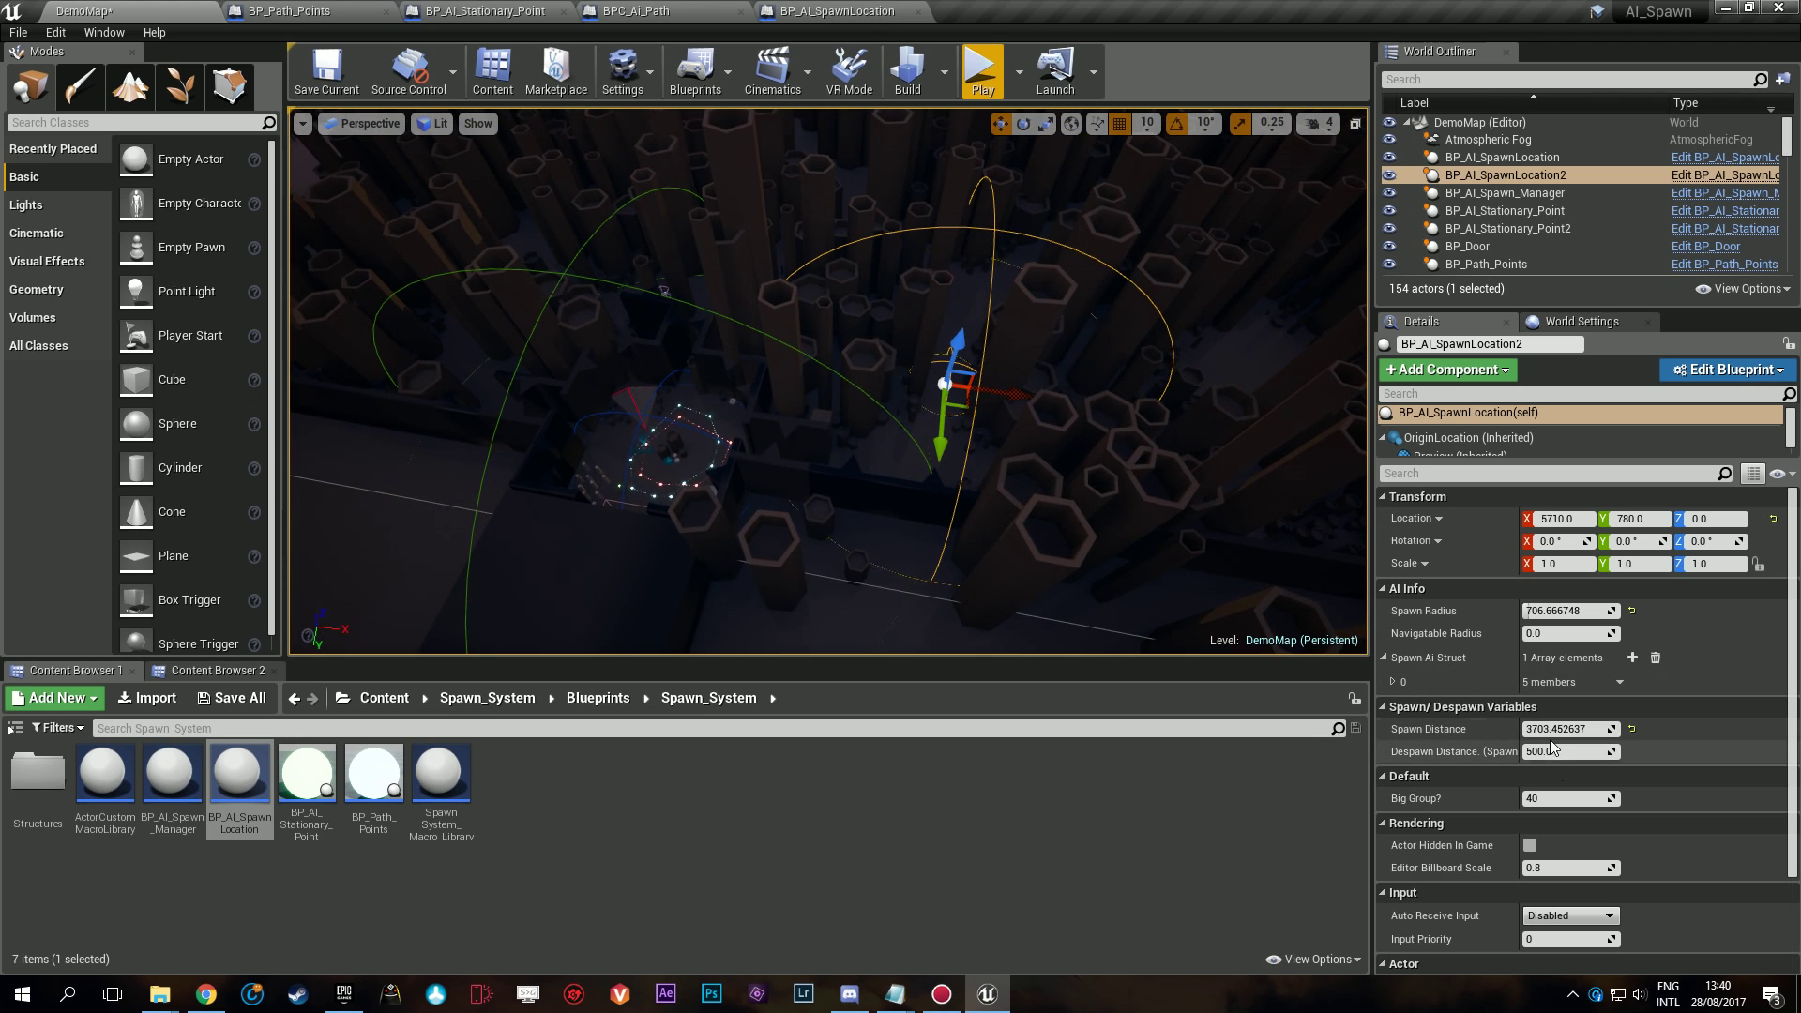
# Mark entry 0 of the new location's Spawn Ai Struct as Zombie (Enemy) and set its AI to Spawn to BPC_Ai_Roaming.
pyautogui.click(1393, 682)
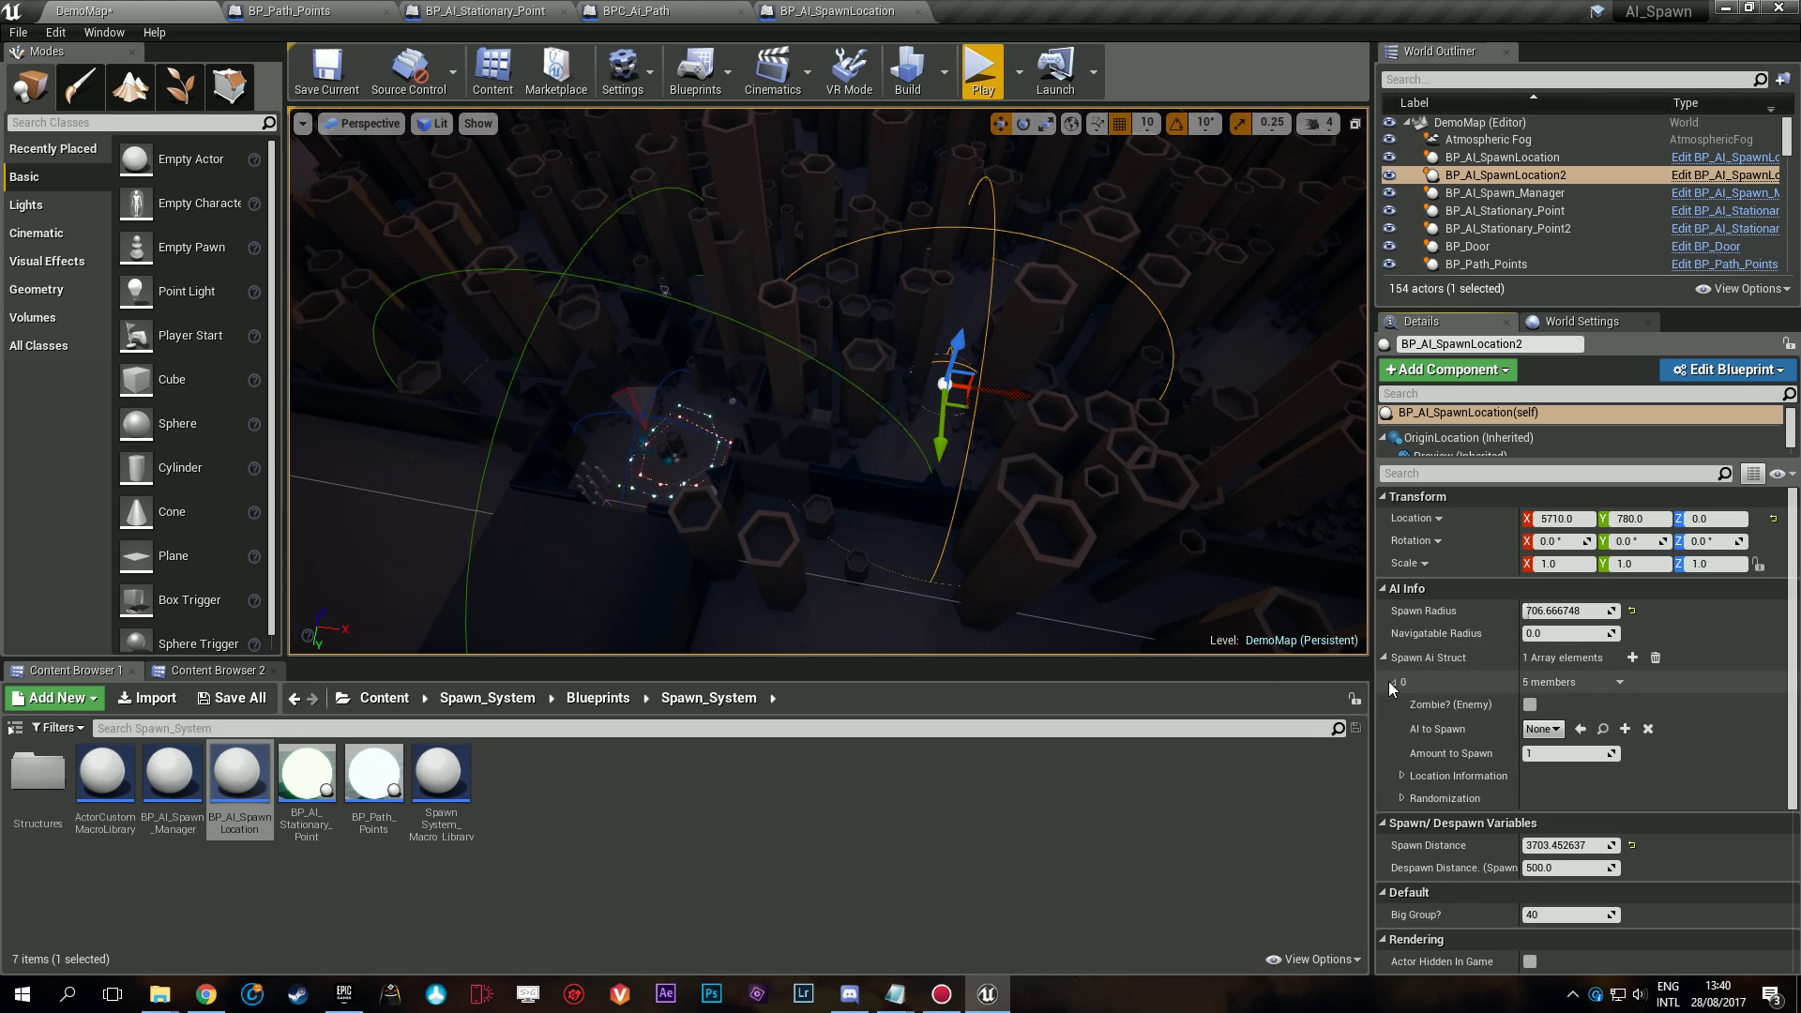
pyautogui.click(1530, 704)
pyautogui.click(1543, 729)
pyautogui.click(1651, 824)
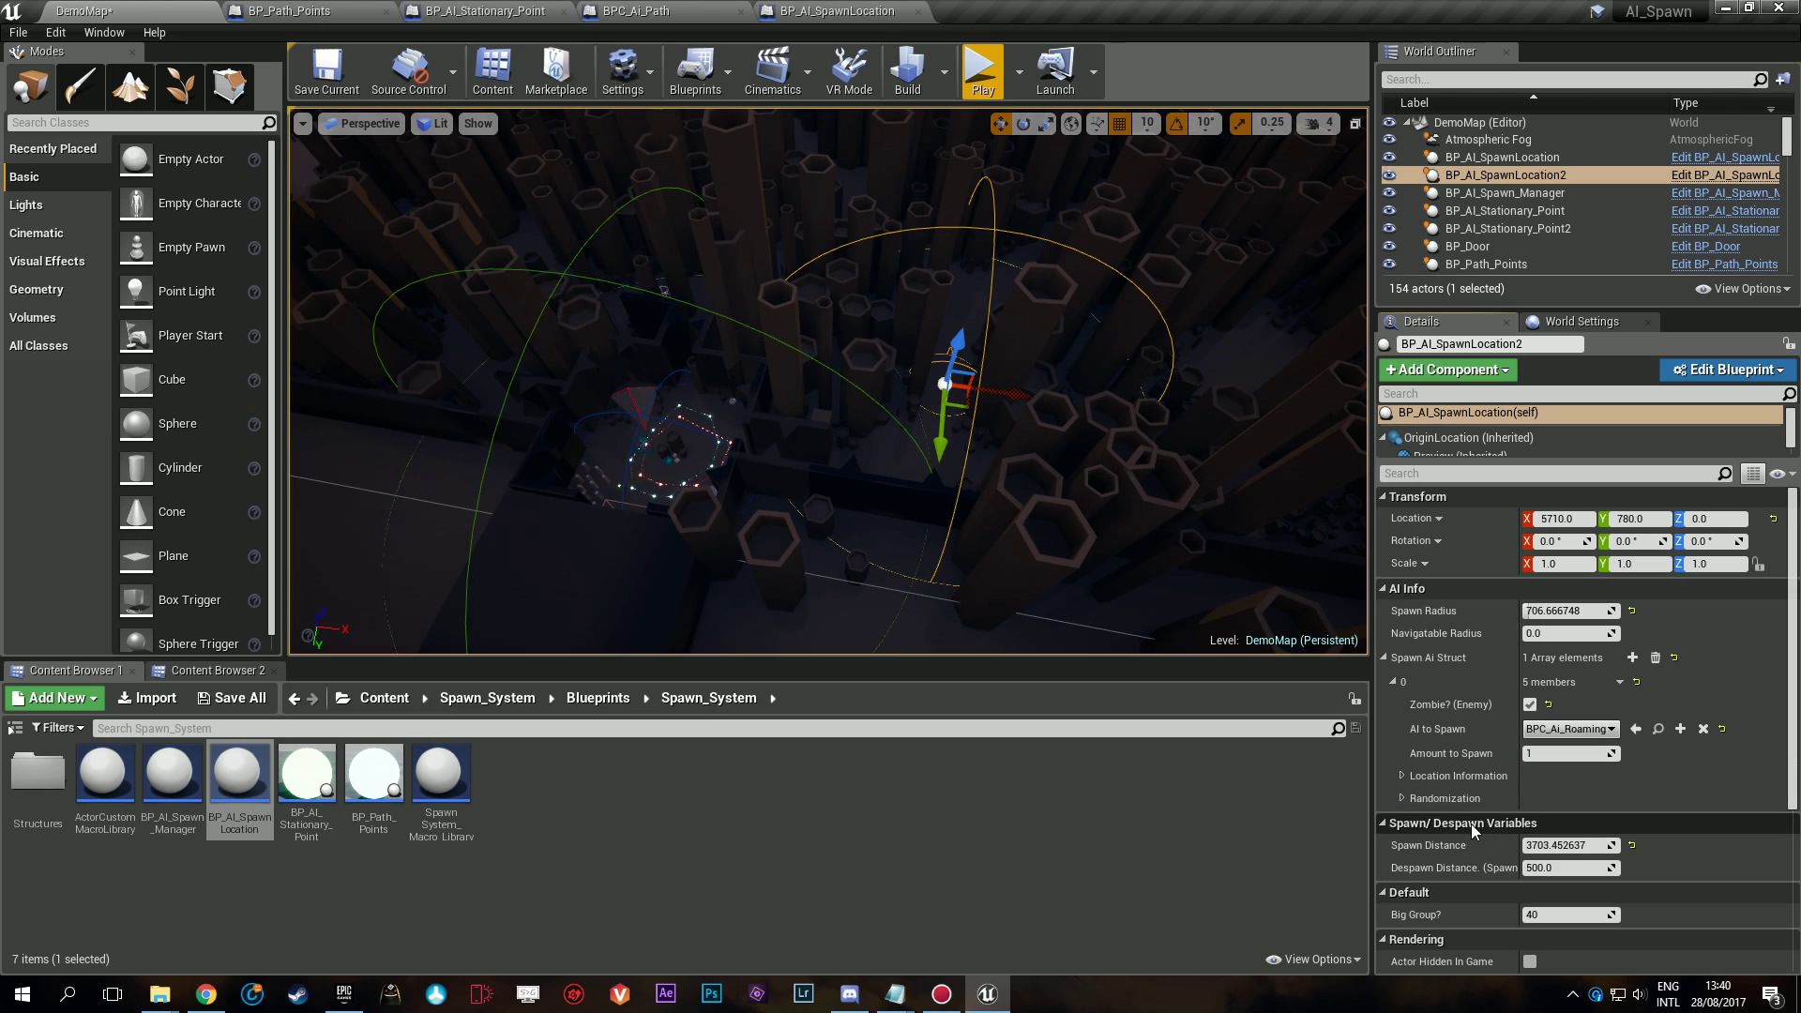
# Randomize entry 0's spawn number between 20 and 80, and set the location's Spawn Radius to about 970.
pyautogui.click(1445, 798)
pyautogui.click(1530, 821)
pyautogui.click(1576, 844)
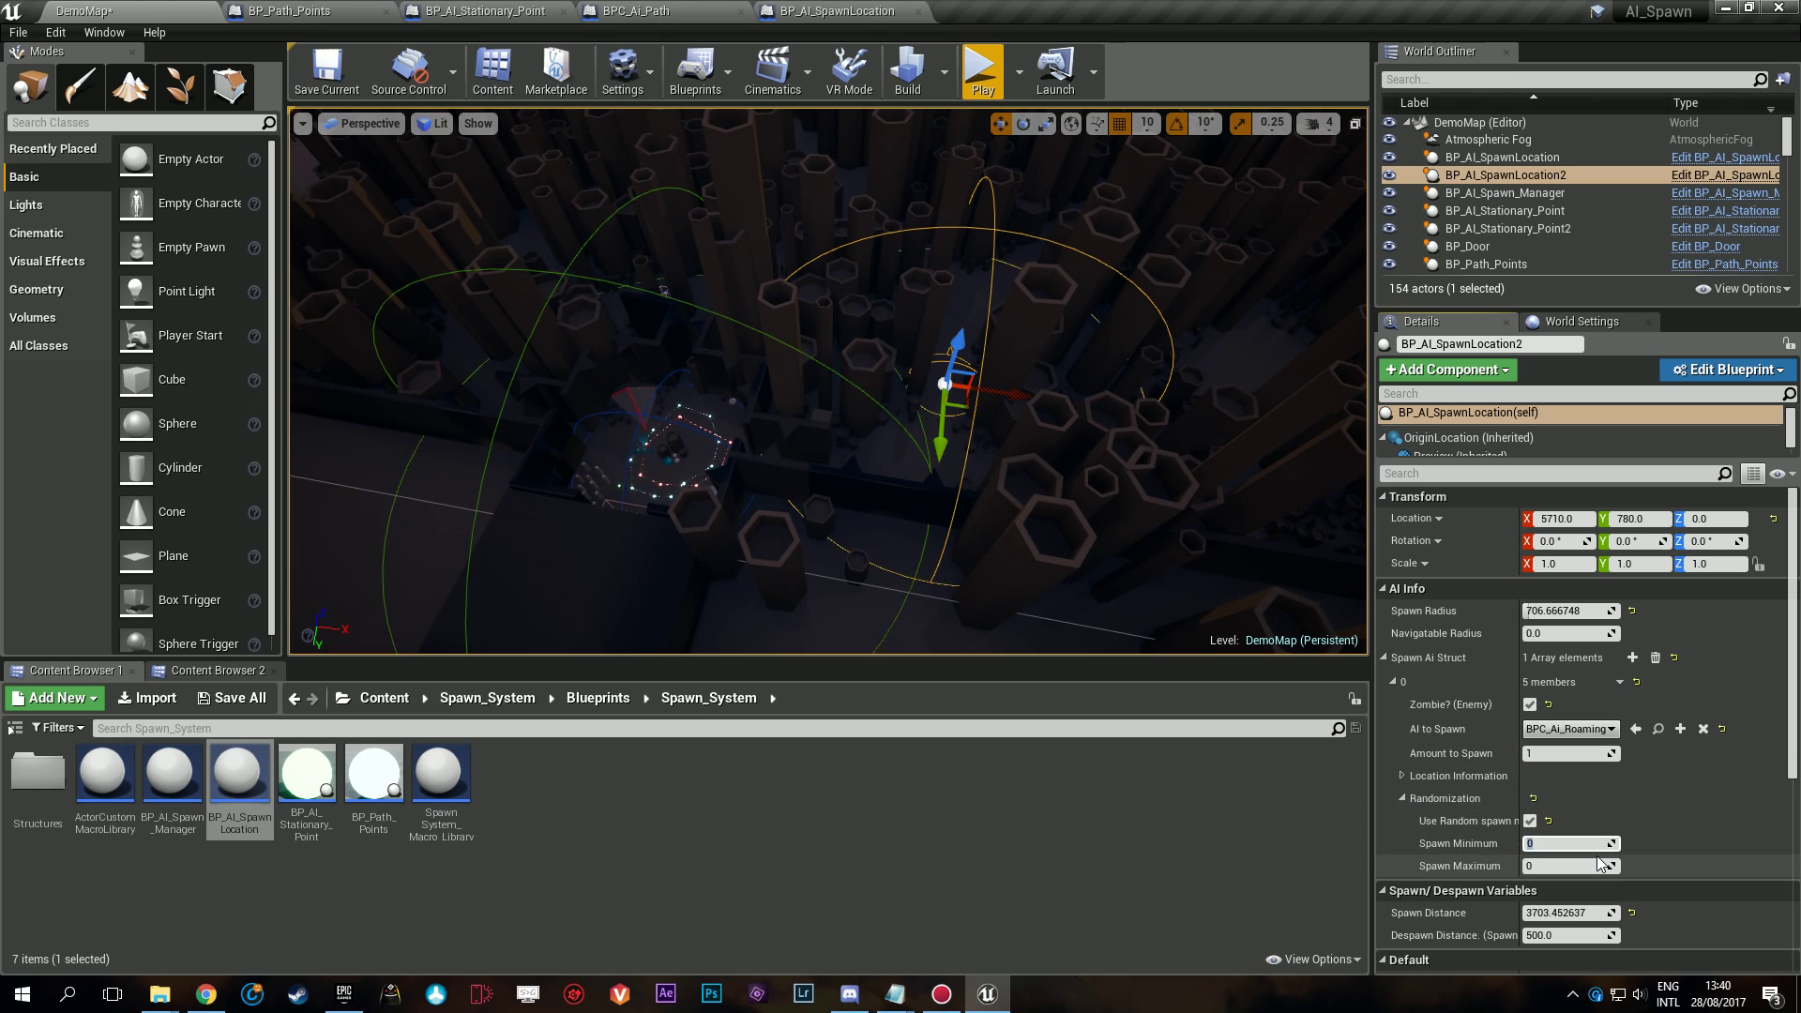
pyautogui.write('20')
pyautogui.click(1593, 864)
pyautogui.write('80')
pyautogui.press('Return')
pyautogui.moveTo(807, 403)
pyautogui.mouseDown(button='right')
pyautogui.moveTo(778, 309)
pyautogui.moveTo(779, 404)
pyautogui.mouseUp(button='right')
pyautogui.moveTo(1552, 610); pyautogui.dragTo(1595, 608)
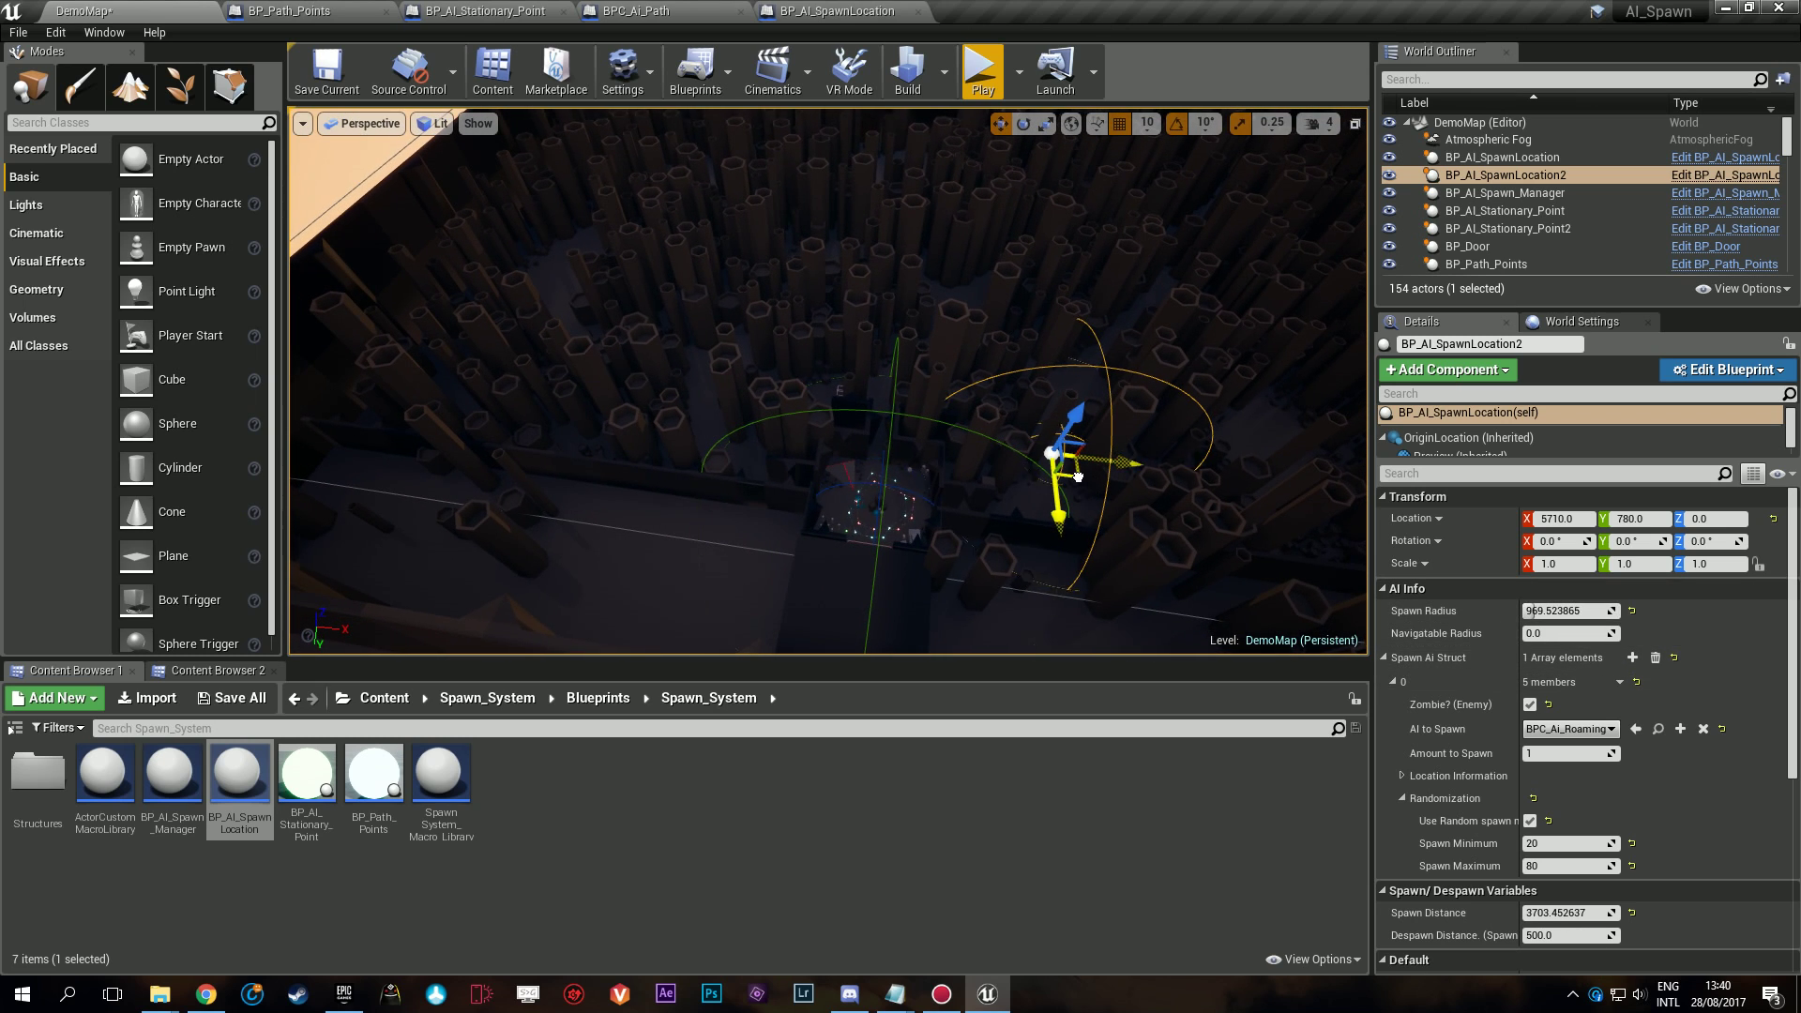
# Duplicate the zombie spawn location to about X -4220, Y -730, and set the copy's Spawn Distance to about 4649.
pyautogui.keyDown('alt'); pyautogui.moveTo(1078, 476); pyautogui.dragTo(779, 419); pyautogui.keyUp('alt')
pyautogui.moveTo(778, 419); pyautogui.dragTo(685, 427, button='right')
pyautogui.moveTo(836, 435); pyautogui.dragTo(836, 402)
pyautogui.moveTo(1572, 911); pyautogui.dragTo(1653, 911)
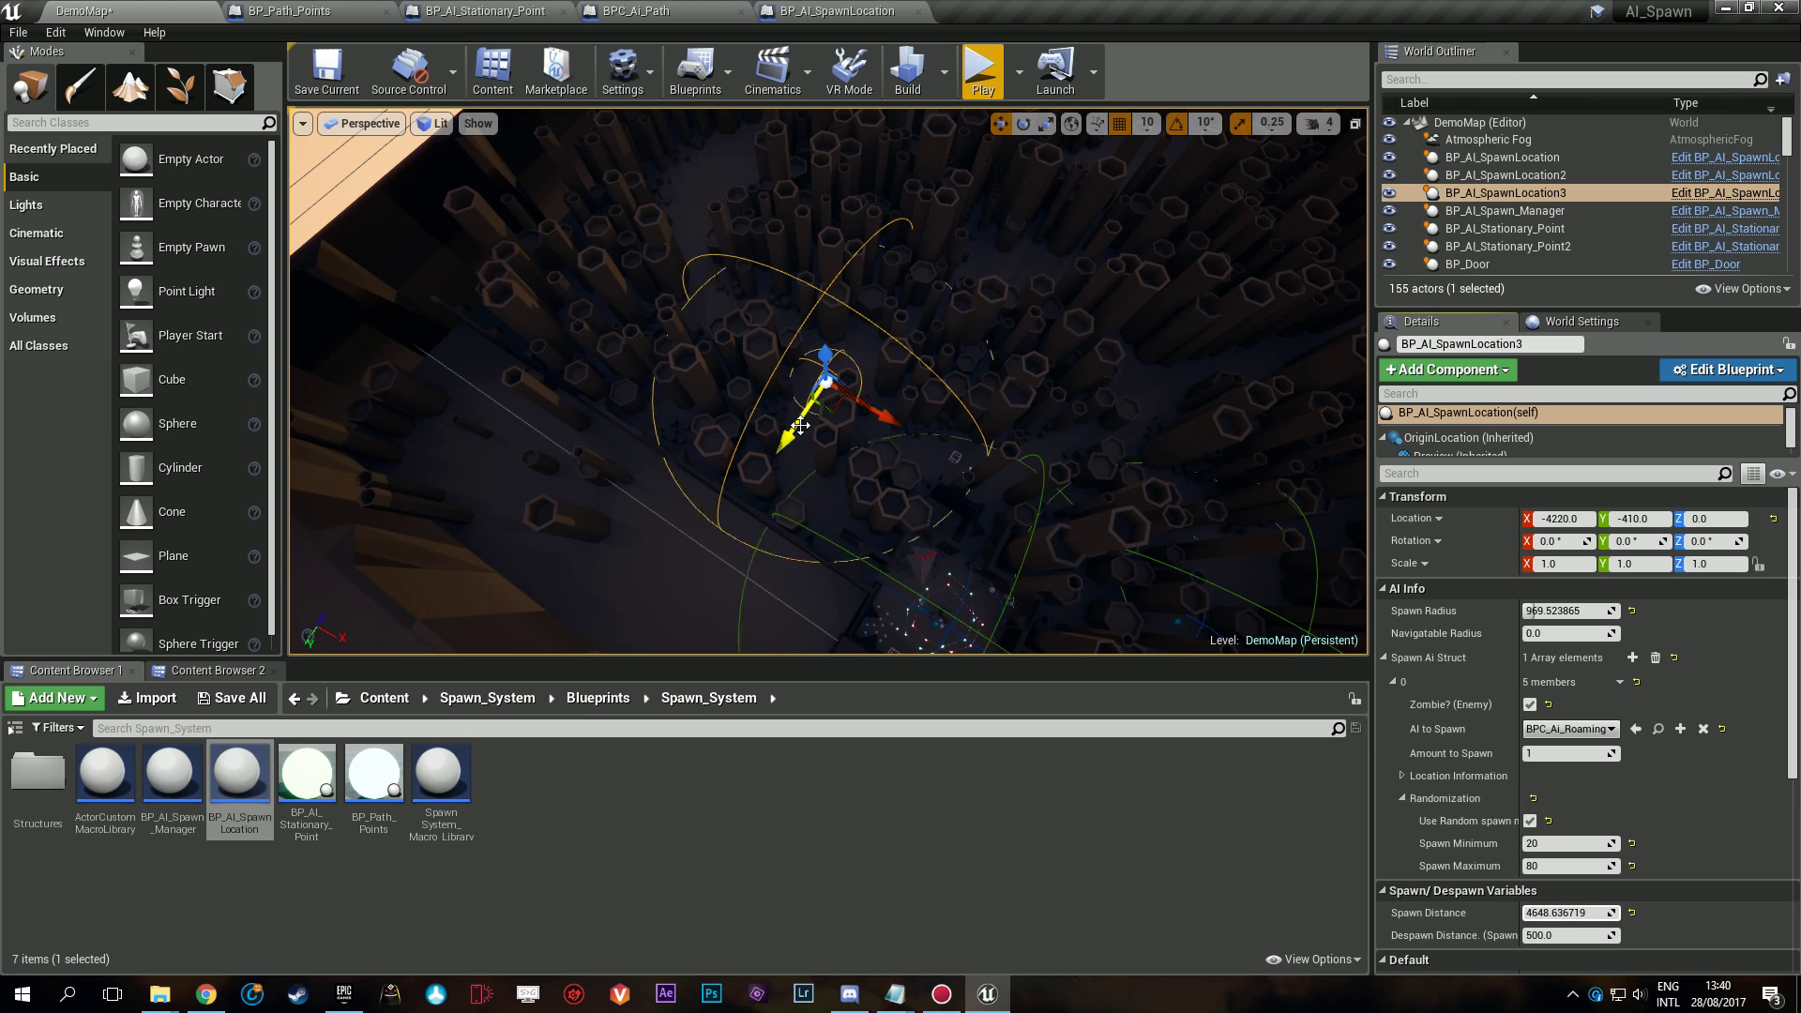
pyautogui.moveTo(809, 430); pyautogui.dragTo(815, 422)
# Play-test the map, approach the zombie horde, shoot at it while backing away, and end the session.
pyautogui.hotkey('alt', 'p')
pyautogui.press('w')
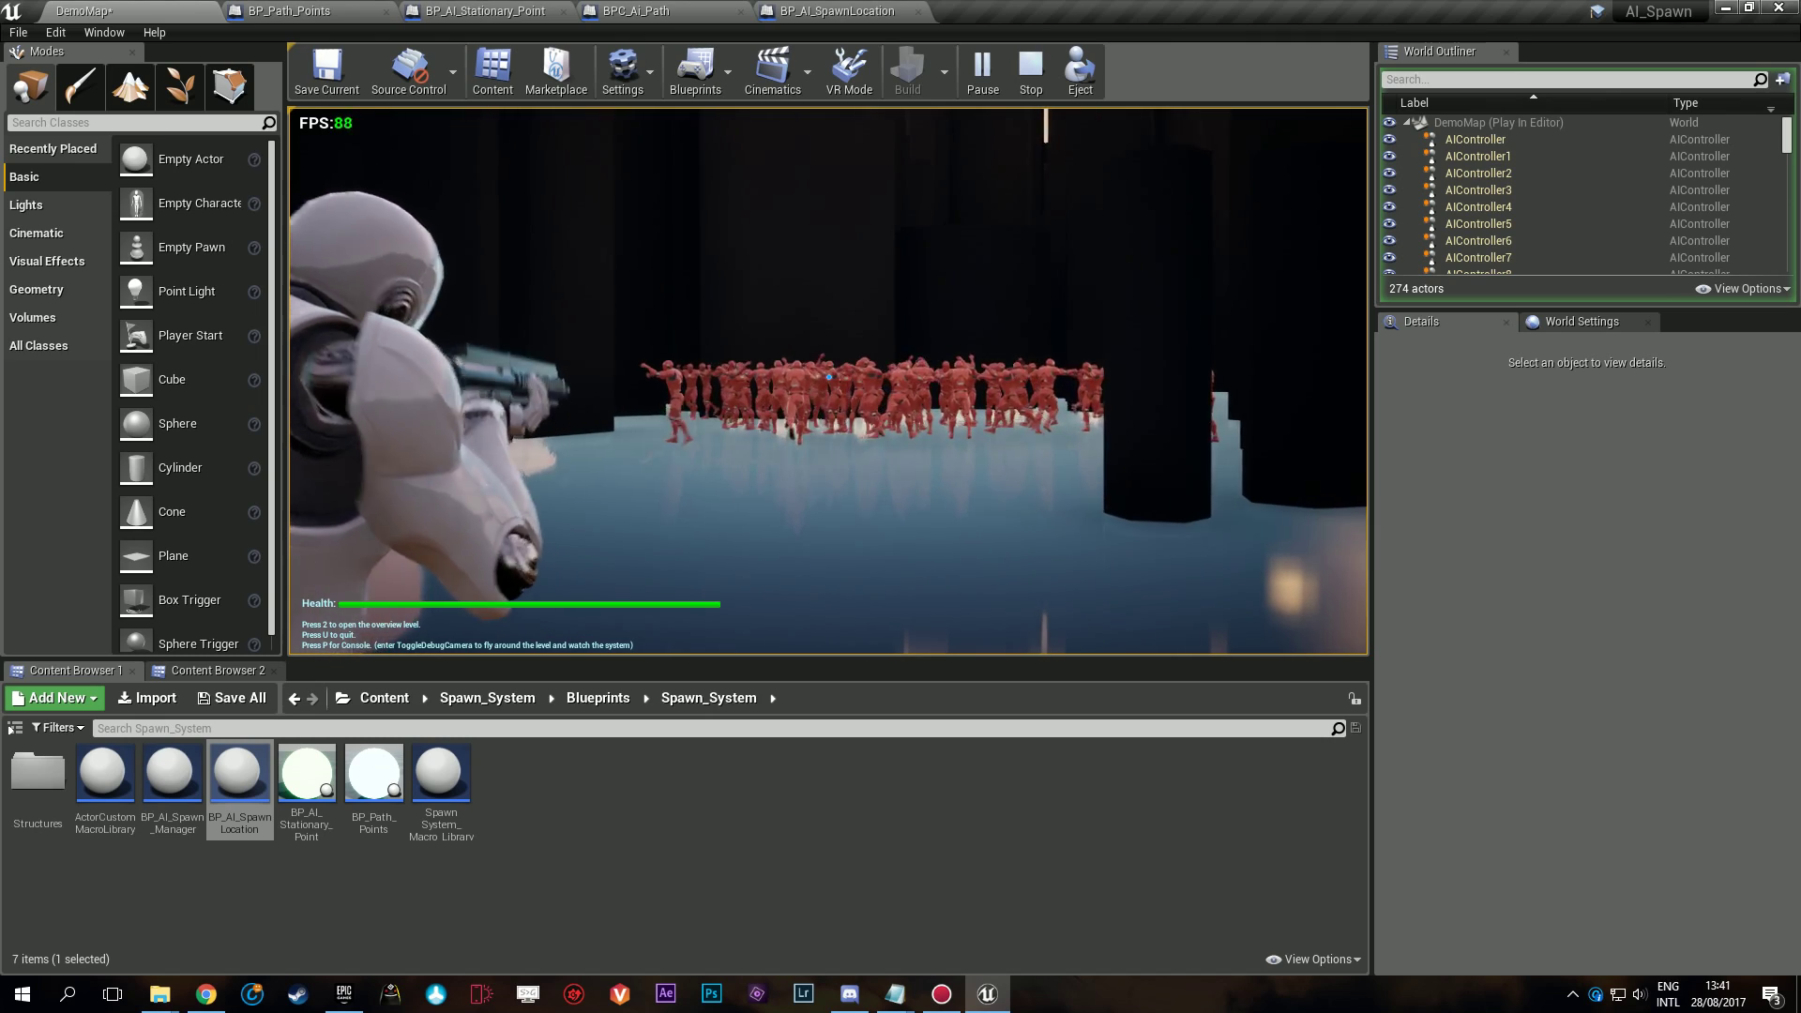
pyautogui.press('w')
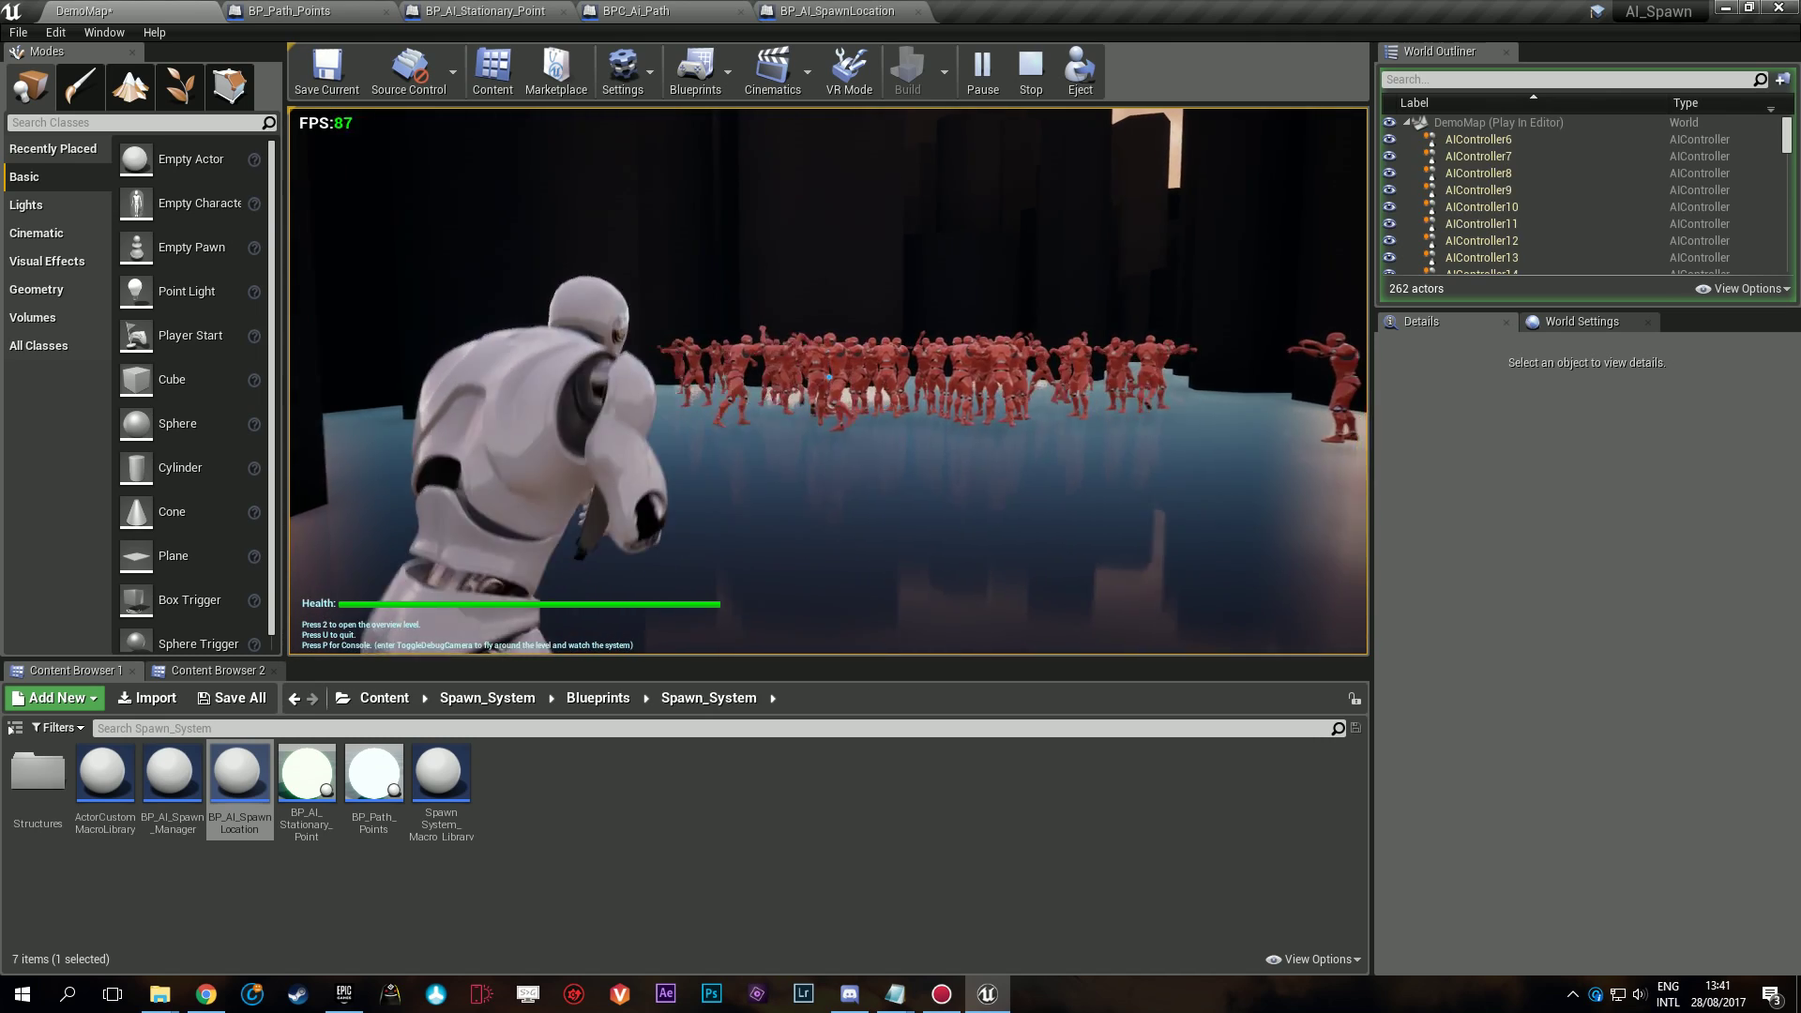
pyautogui.click(830, 378)
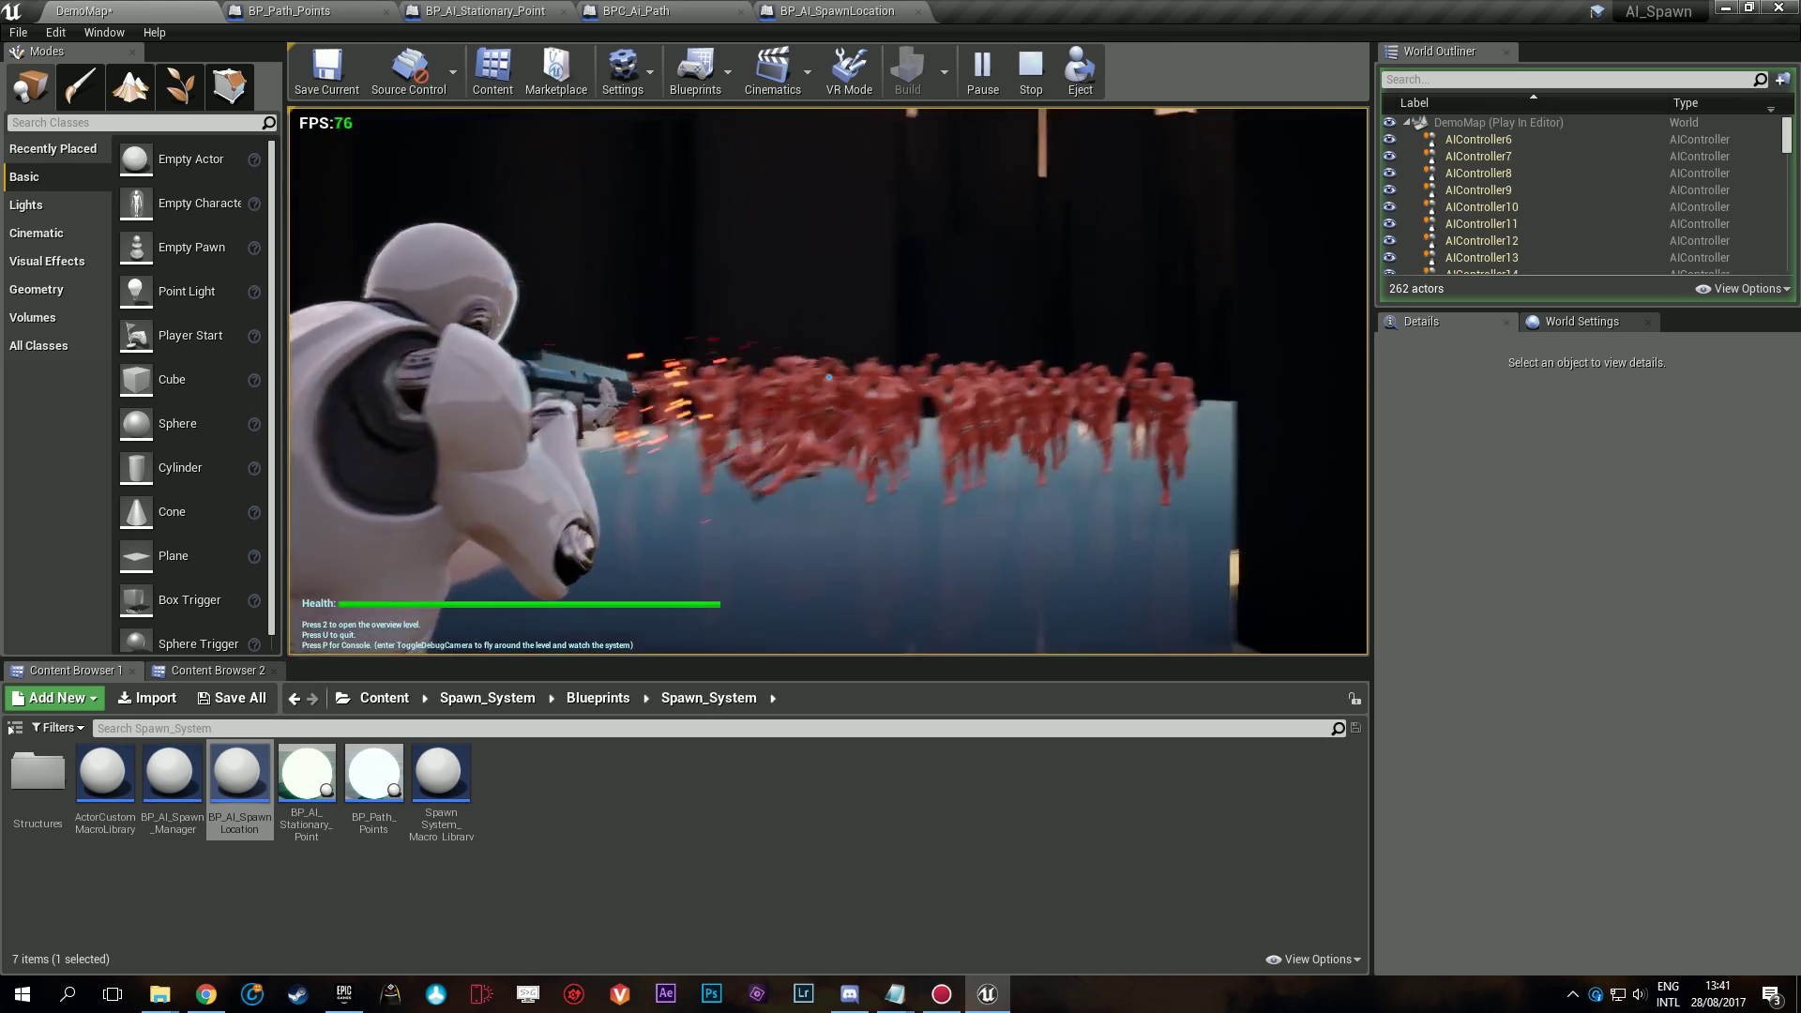
pyautogui.press('s')
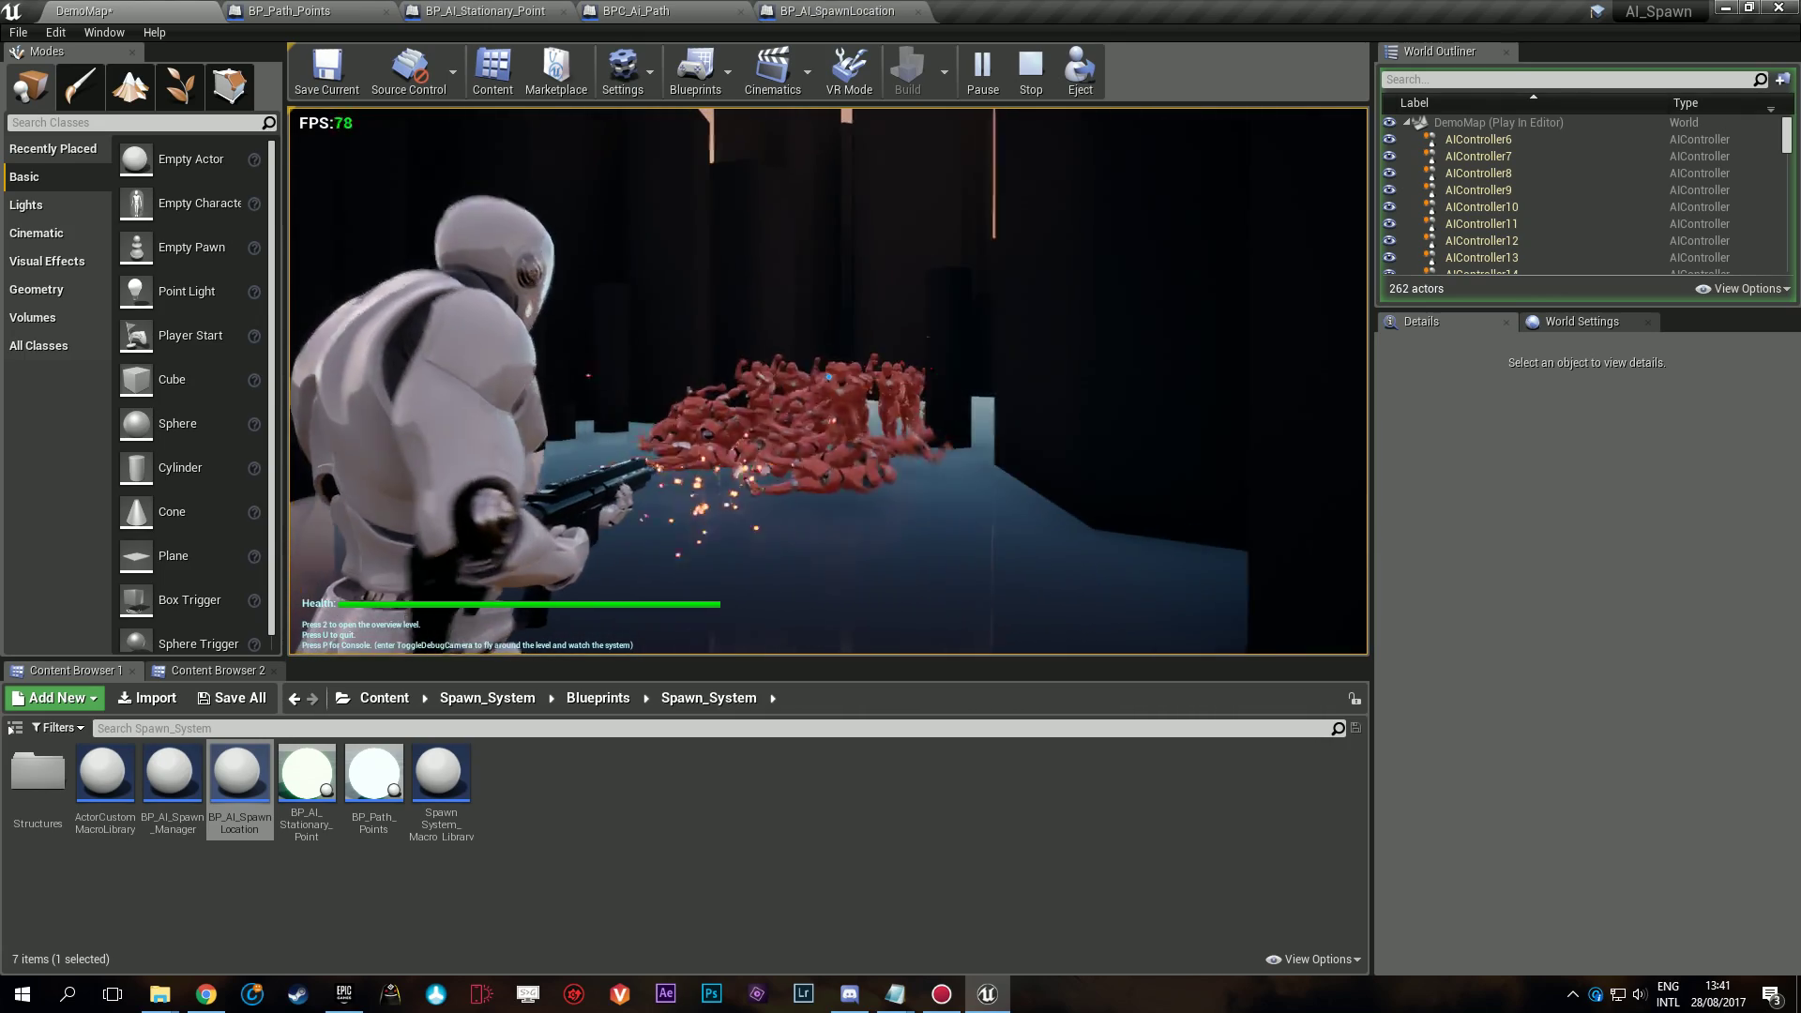
pyautogui.press('s')
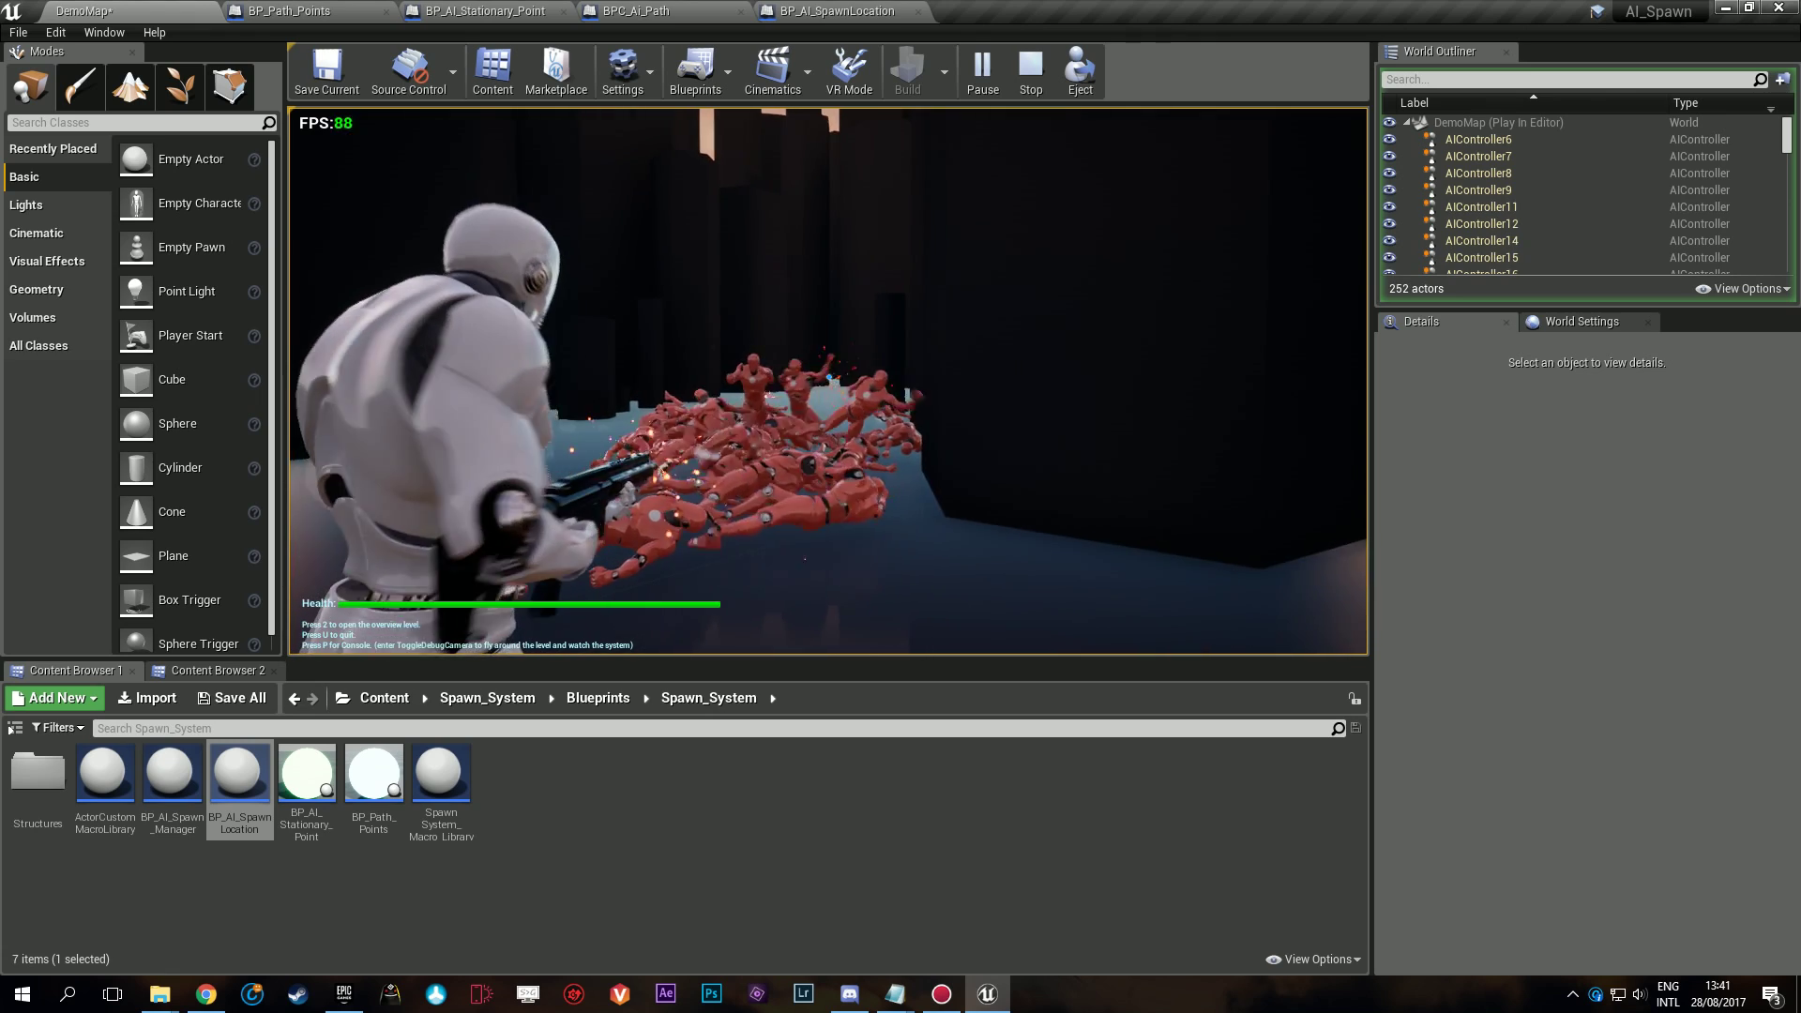
pyautogui.press('Escape')
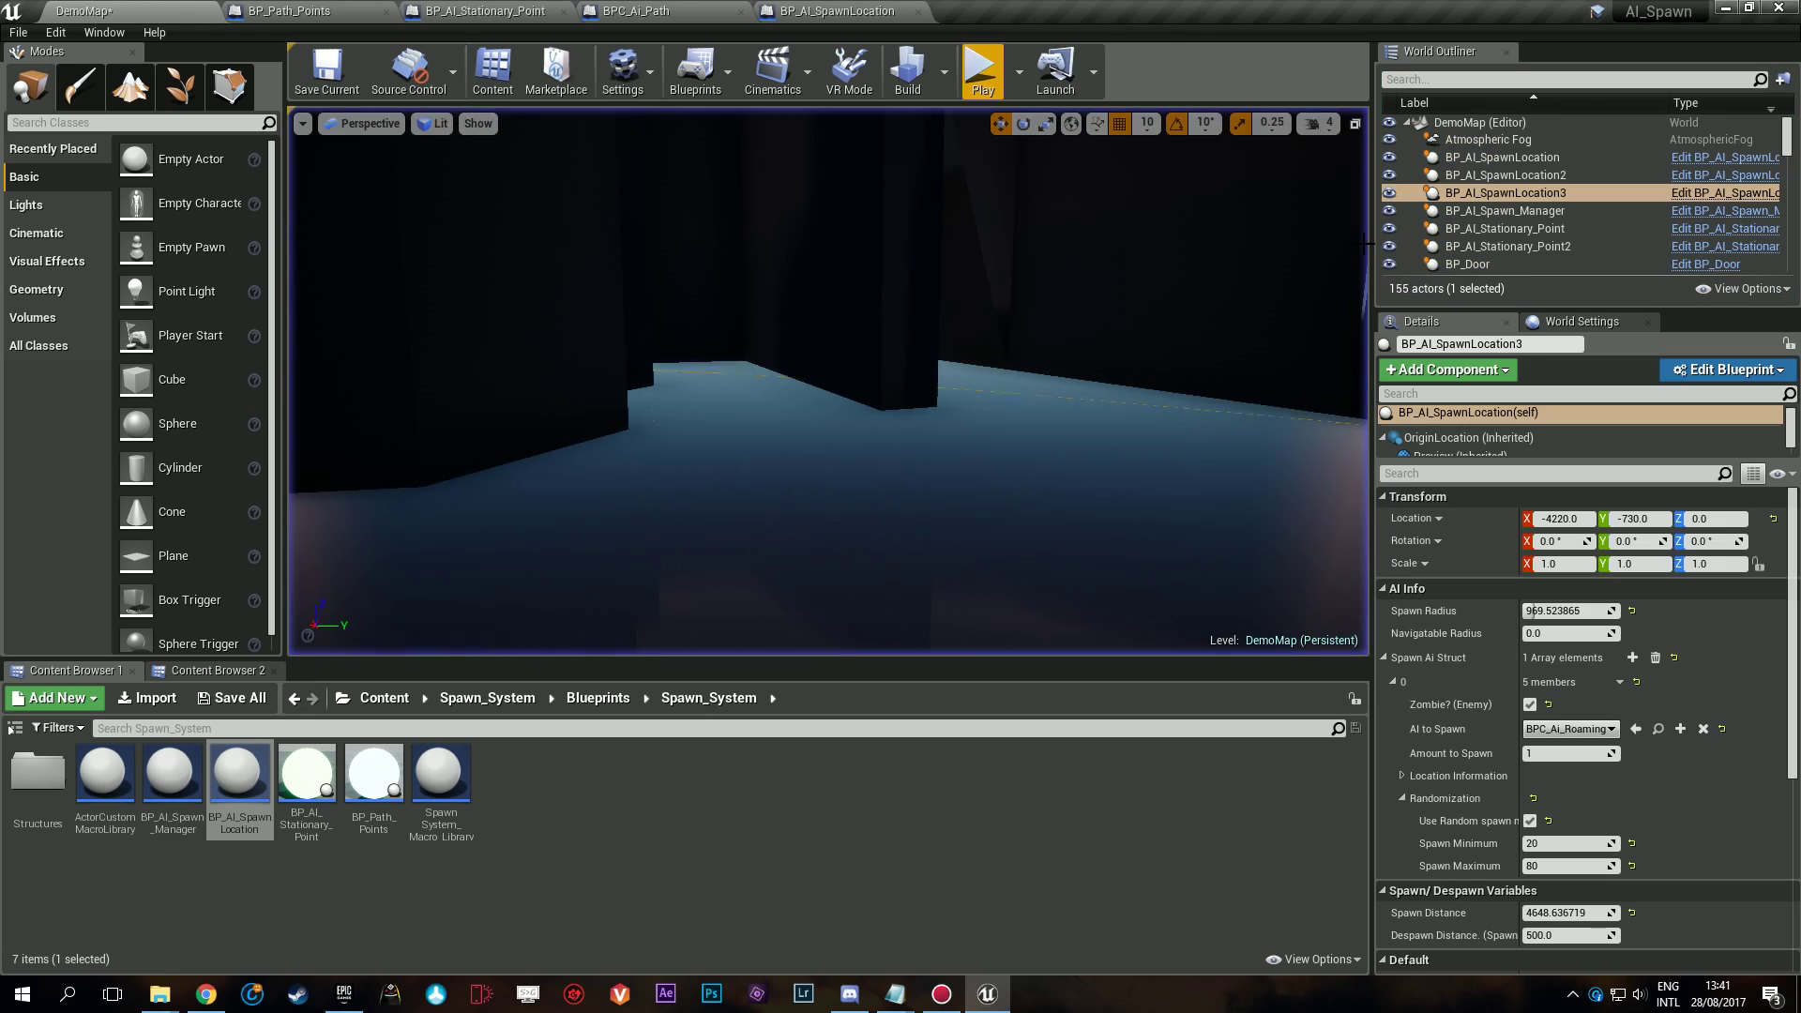